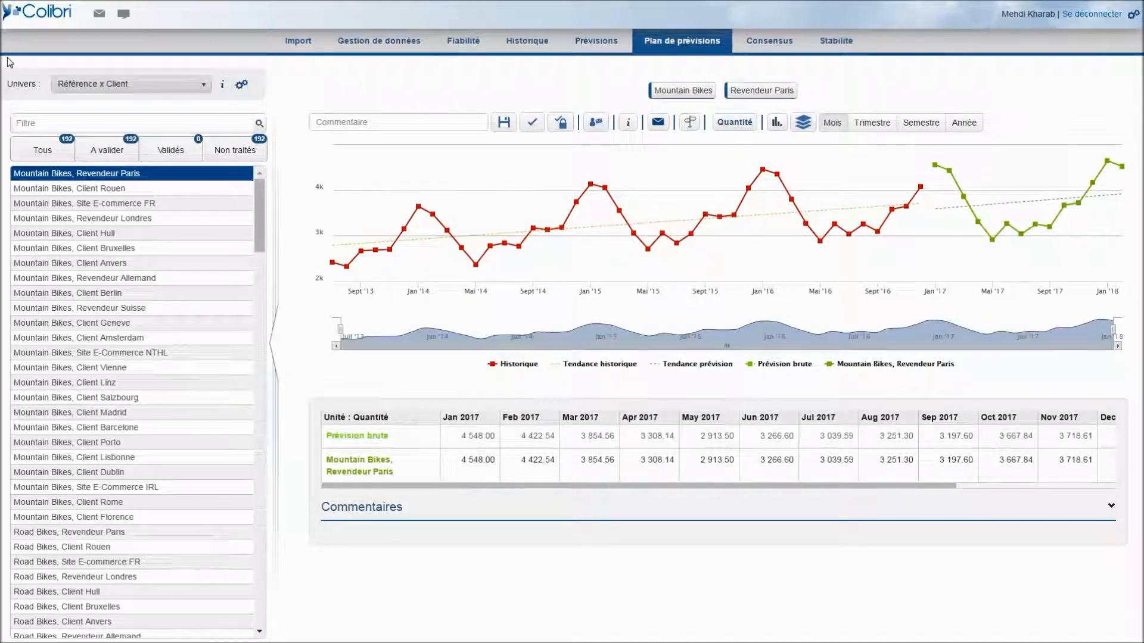
# Open the aggregation settings and set the product level to Référence and the customer level to Client.
pyautogui.click(242, 85)
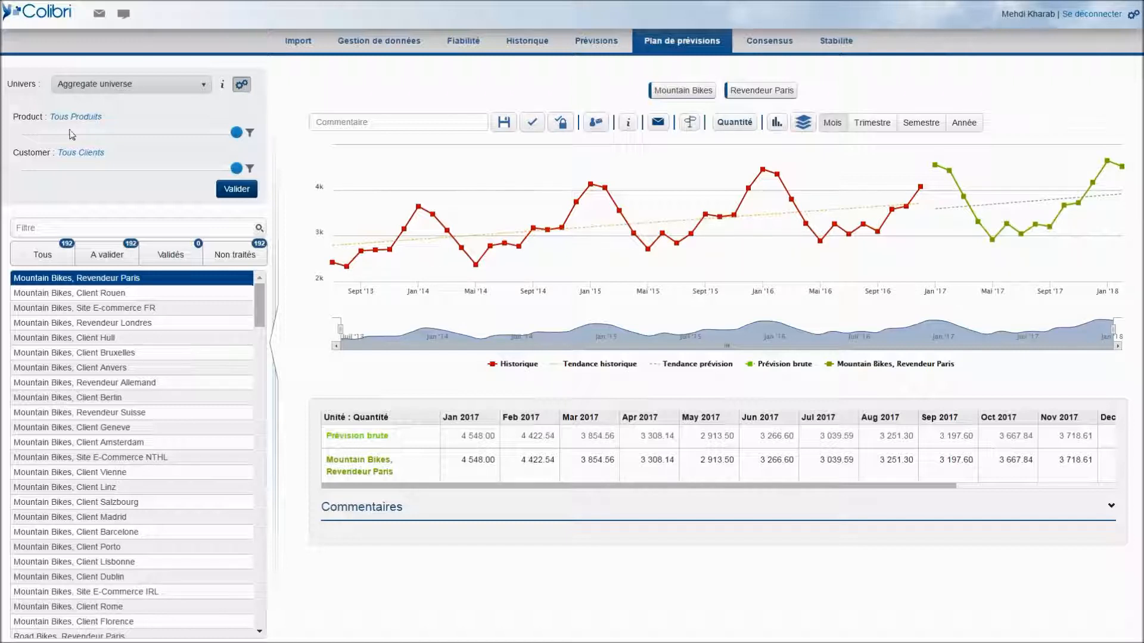
pyautogui.click(33, 136)
pyautogui.click(22, 169)
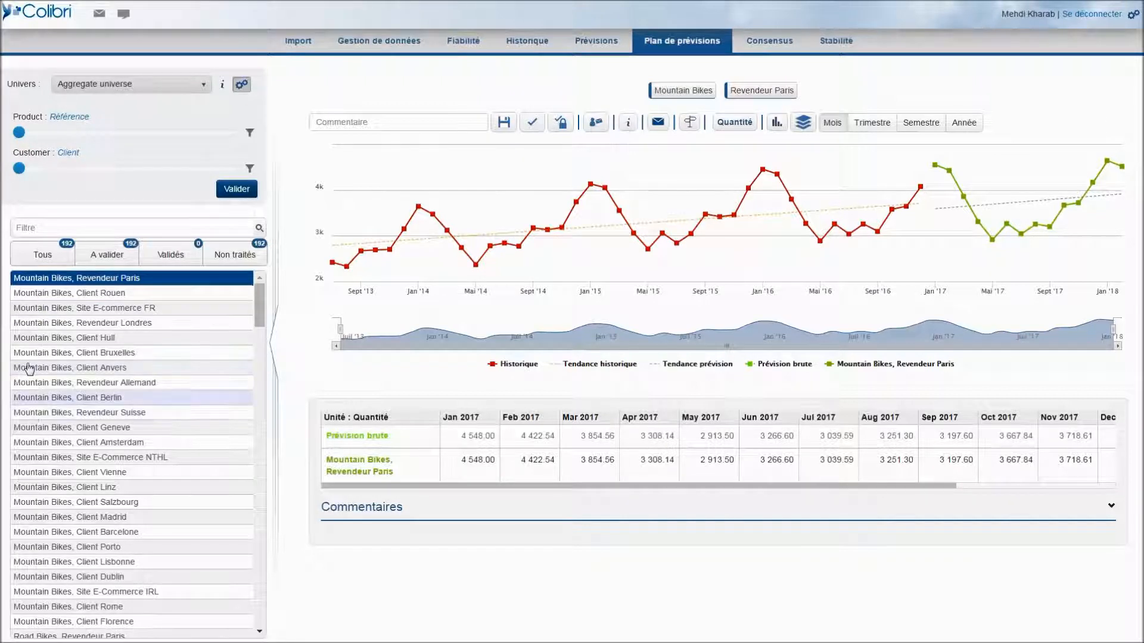
pyautogui.moveTo(19, 132)
pyautogui.mouseDown()
pyautogui.moveTo(226, 142)
pyautogui.moveTo(27, 145)
pyautogui.mouseUp()
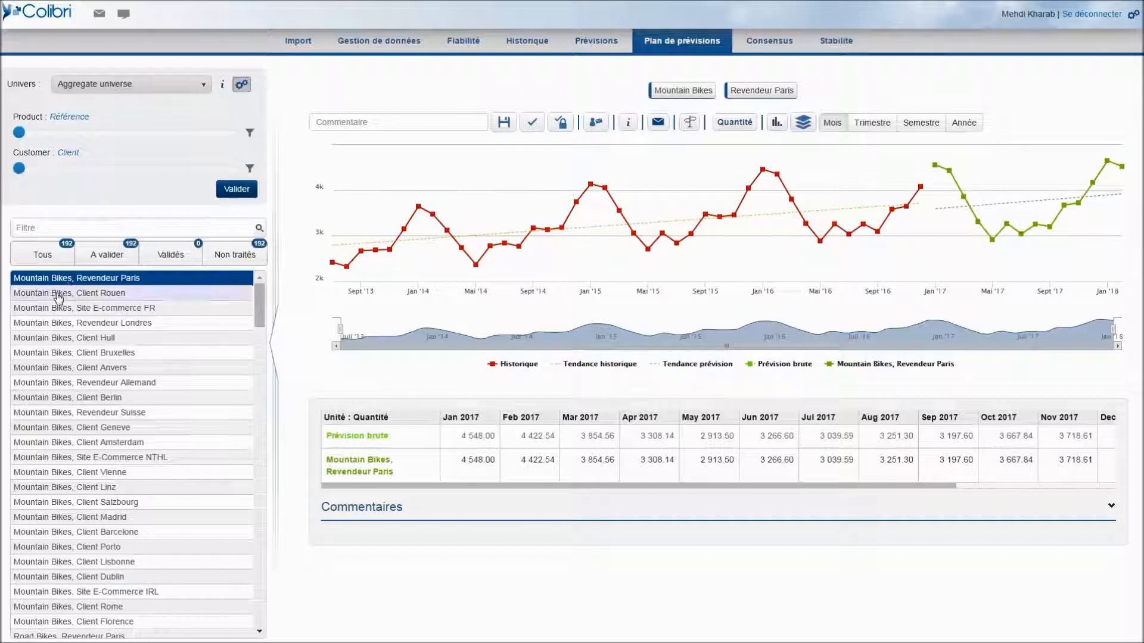
pyautogui.moveTo(19, 168)
pyautogui.mouseDown()
pyautogui.moveTo(158, 169)
pyautogui.moveTo(119, 160)
pyautogui.moveTo(231, 176)
pyautogui.moveTo(42, 165)
pyautogui.mouseUp()
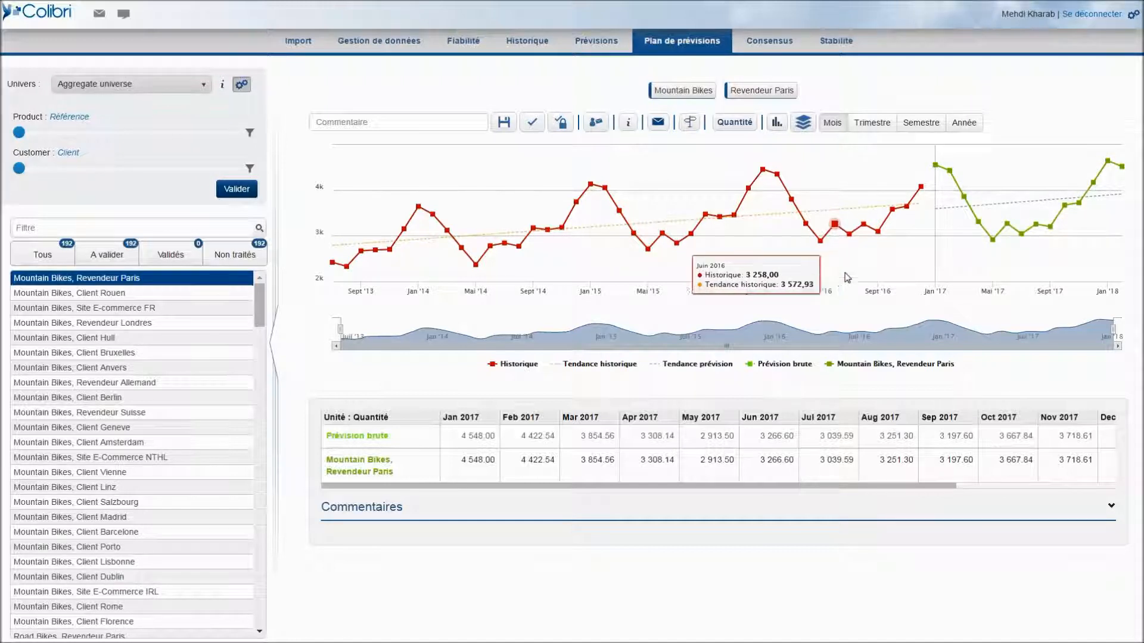
# Raise the January to April 2017 forecast points on the chart to about 4691, 4631, 4142 and 3439.
pyautogui.moveTo(936, 165); pyautogui.dragTo(964, 183)
pyautogui.moveTo(978, 222); pyautogui.dragTo(978, 216)
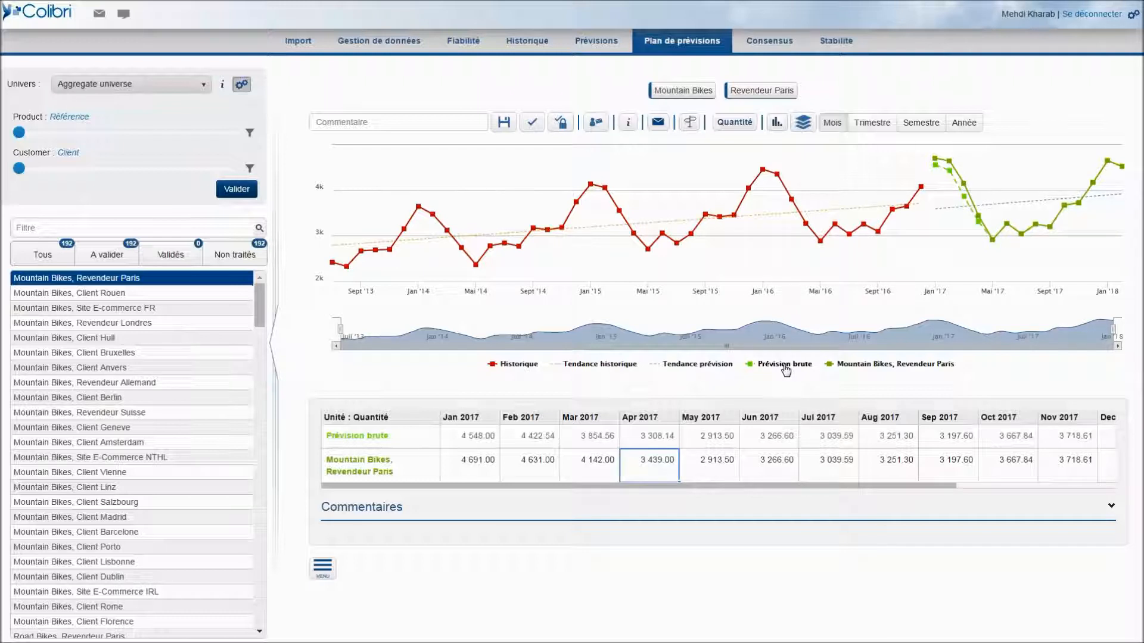
# Send a collaboration request to the commercial collaborator with due date 27/01/2017 and the comment "MAJ prévisions".
pyautogui.click(596, 123)
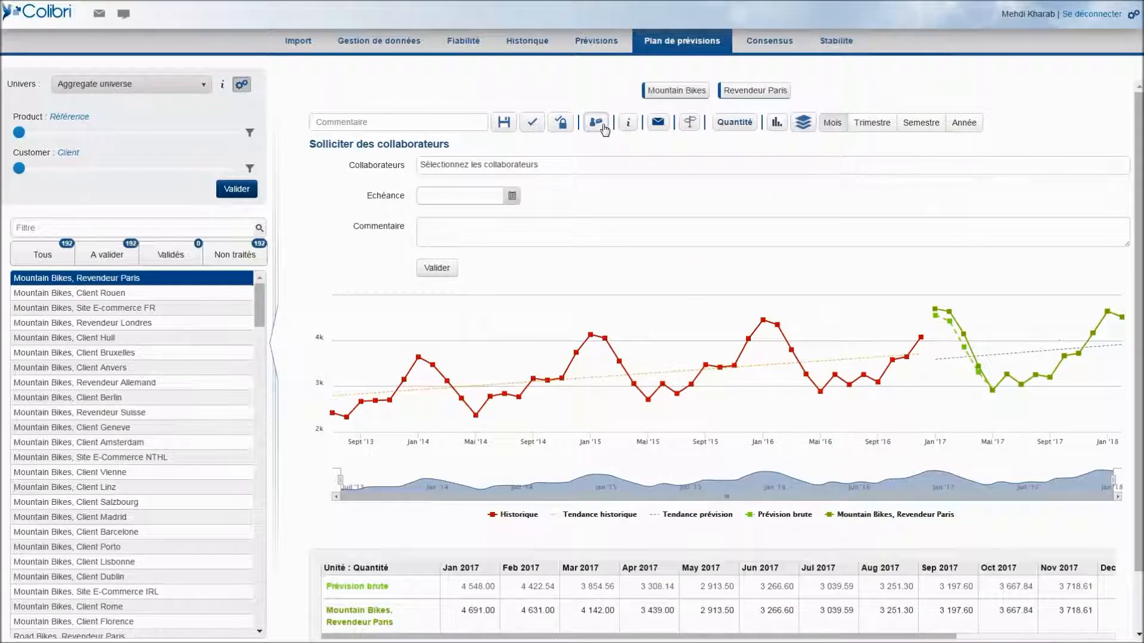
pyautogui.click(530, 166)
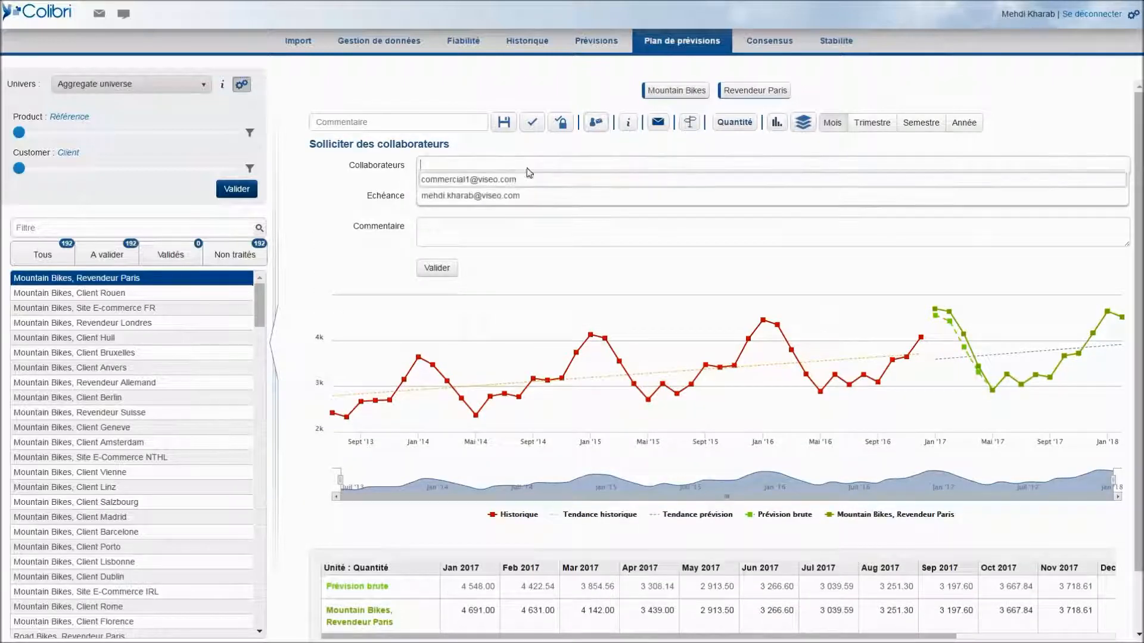
pyautogui.click(486, 182)
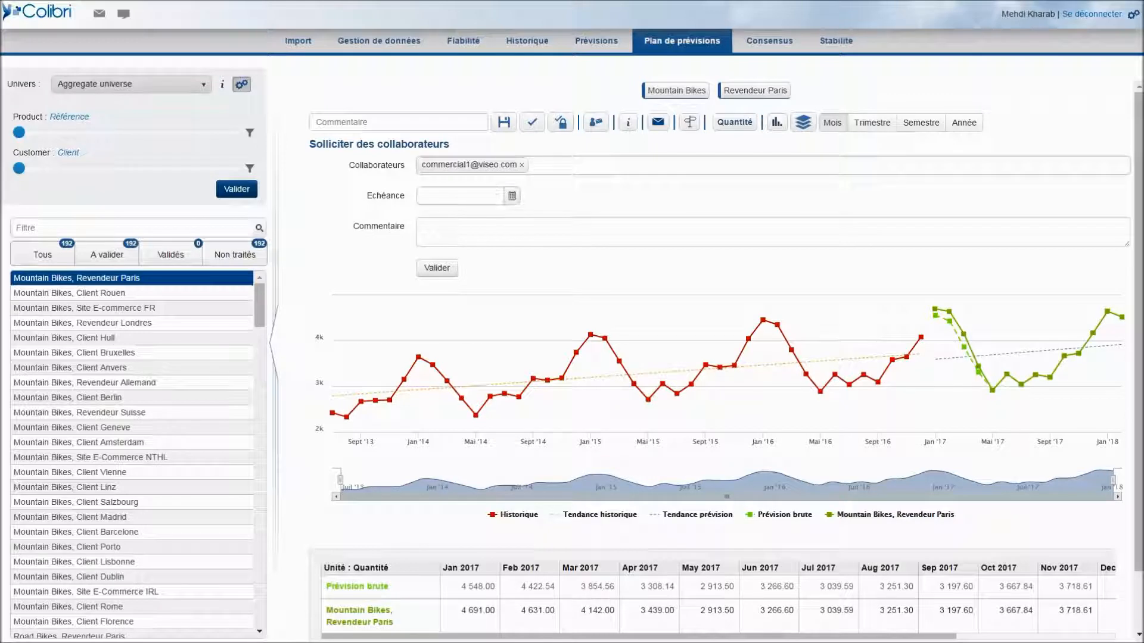
pyautogui.click(515, 199)
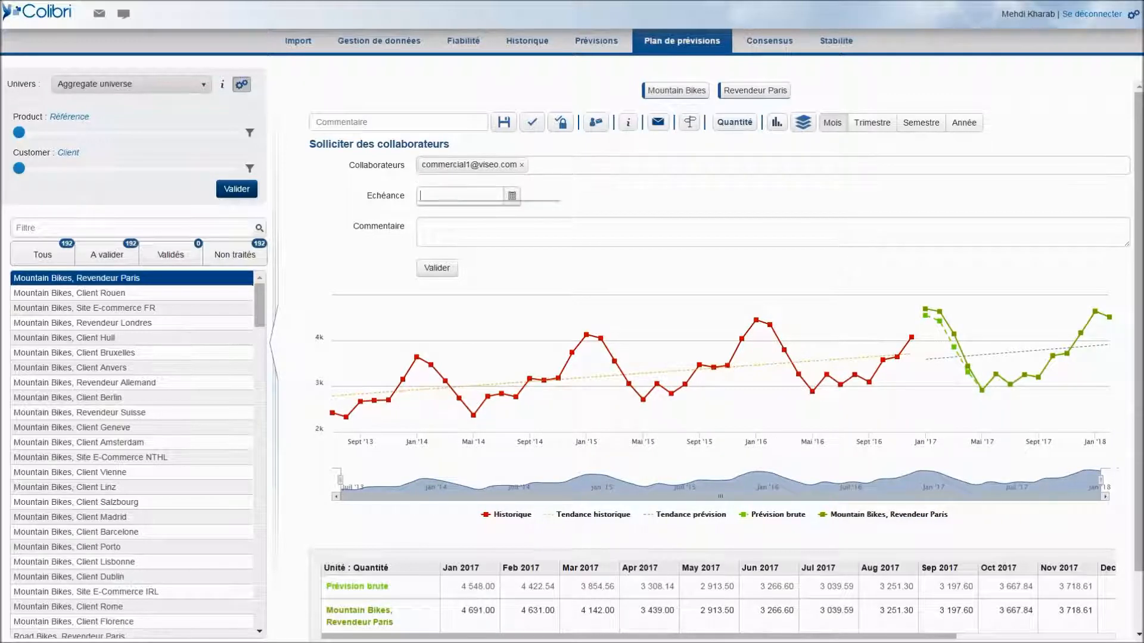
pyautogui.click(529, 319)
pyautogui.click(518, 232)
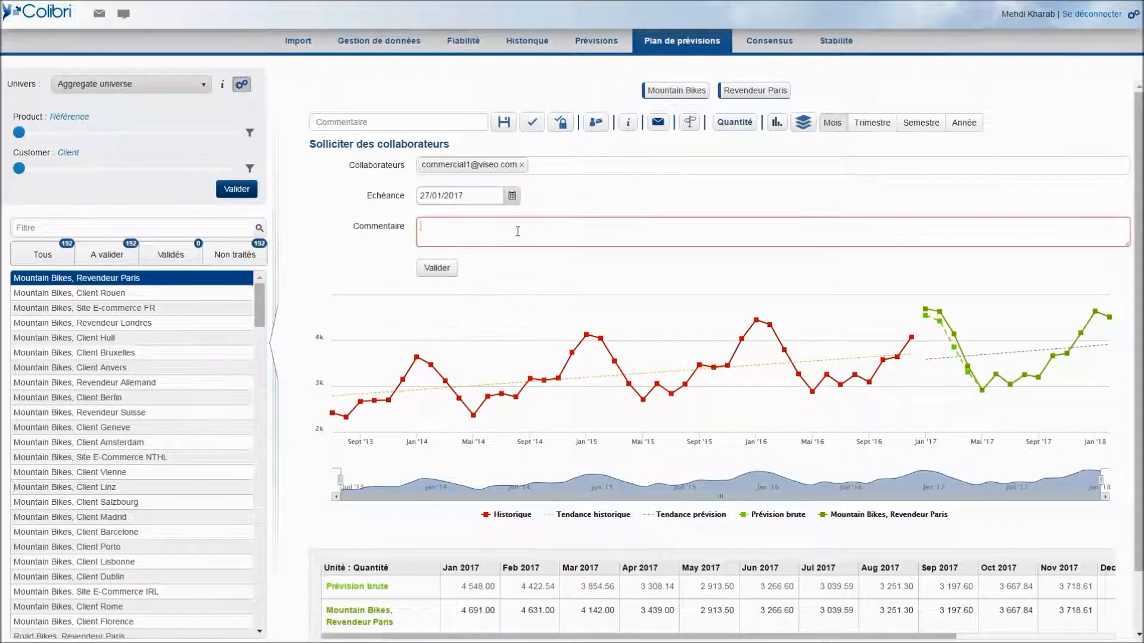
pyautogui.write('MAJ prévisions')
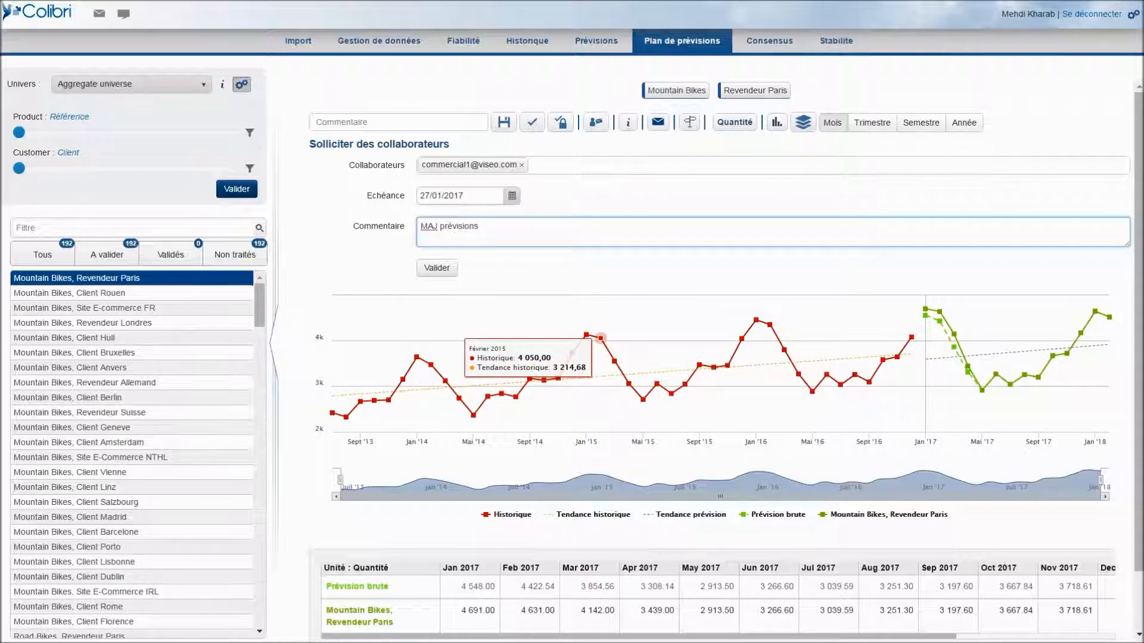
pyautogui.click(441, 269)
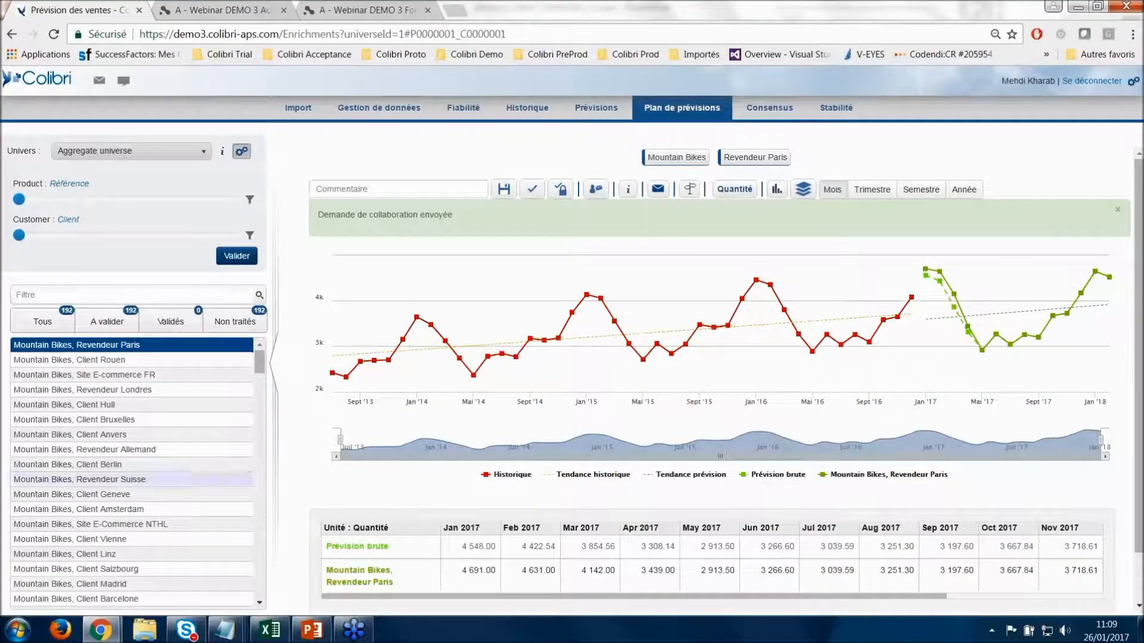
# Switch to the other browser window in full screen and sign in with the prefilled commercial collaborator account.
pyautogui.moveTo(100, 632)
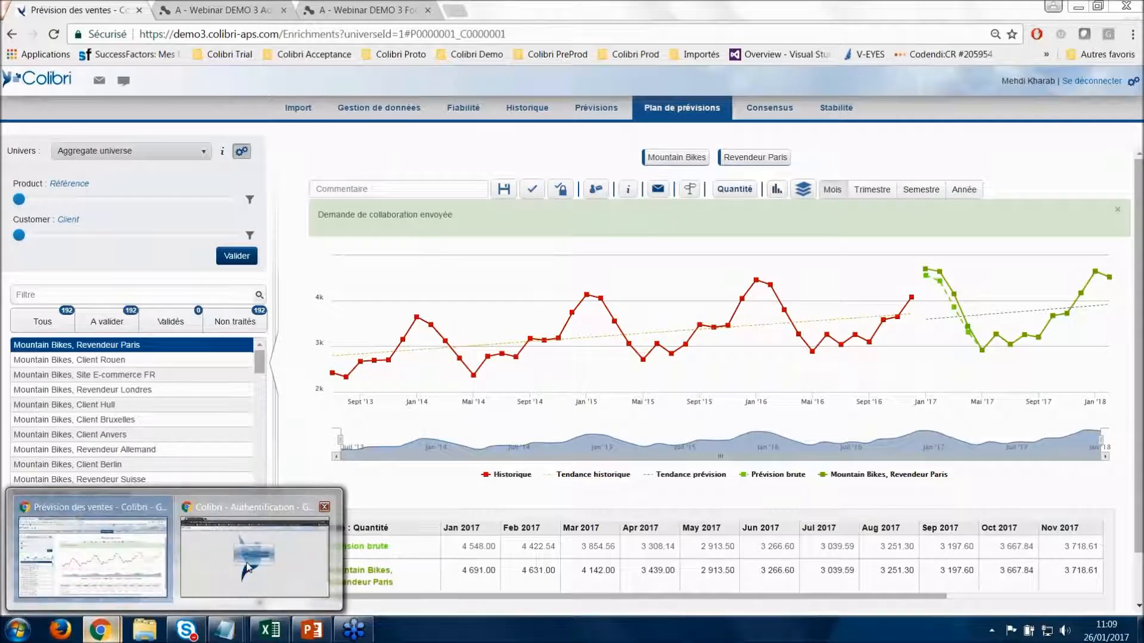
pyautogui.click(272, 545)
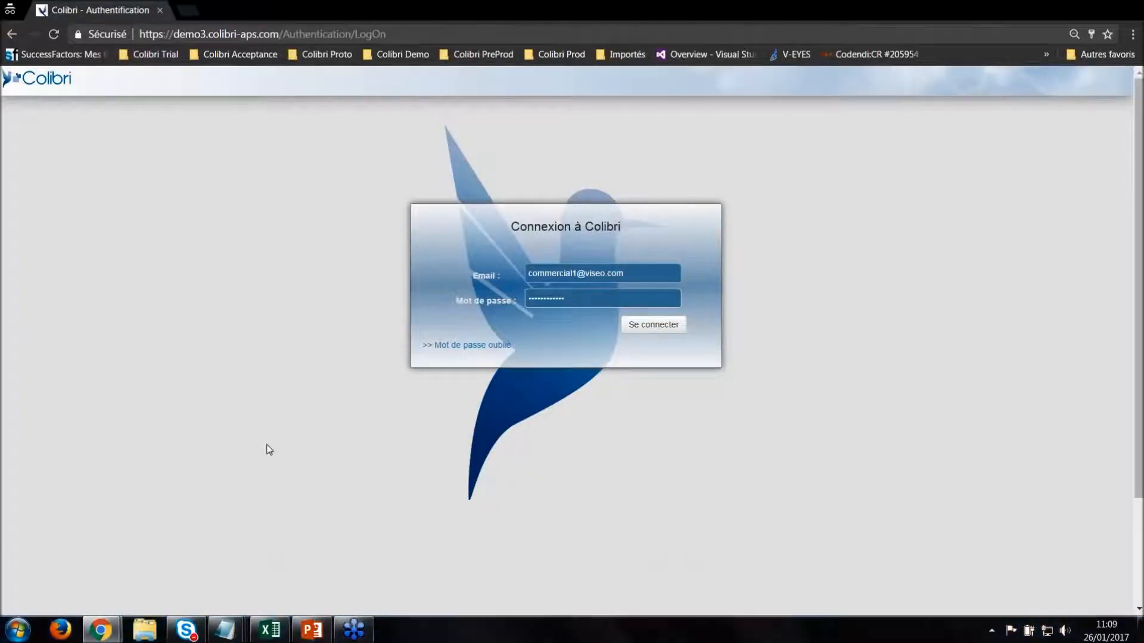
pyautogui.press('F11')
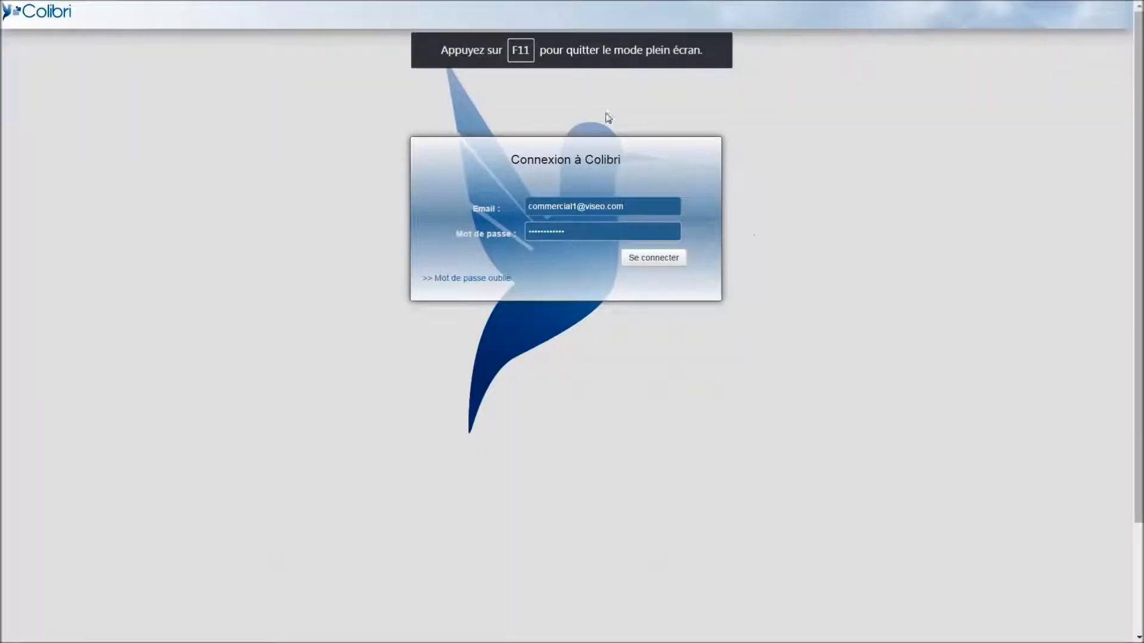
pyautogui.click(661, 262)
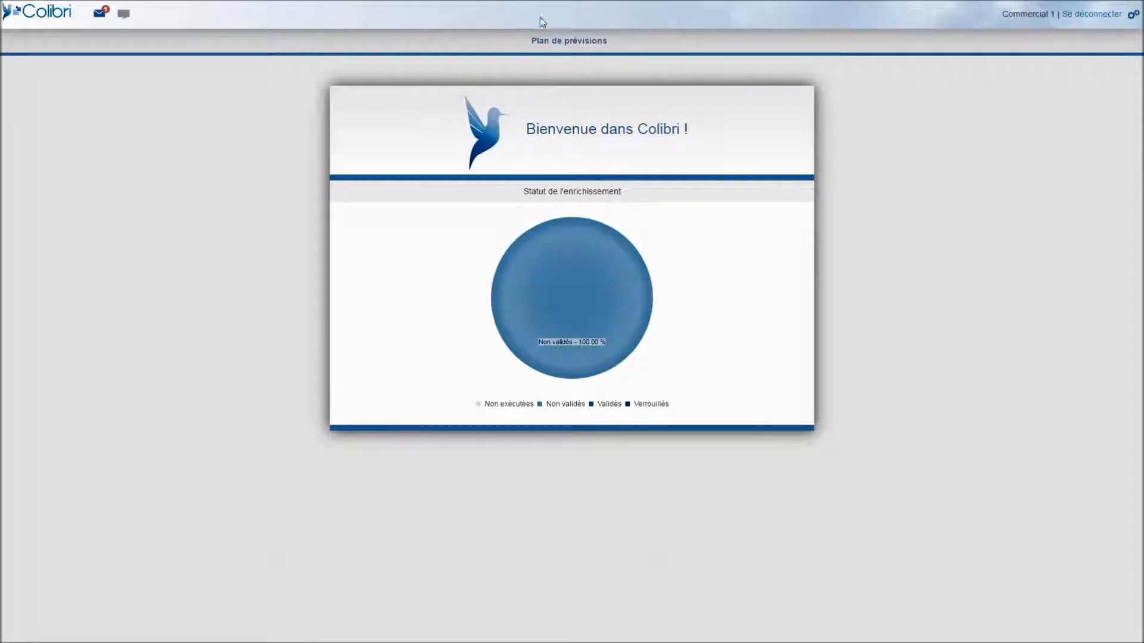
# Open the "MAJ prévisions" request and raise the January to April 2017 chart points to about 4831, 4866, 4428 and 3960.
pyautogui.click(99, 18)
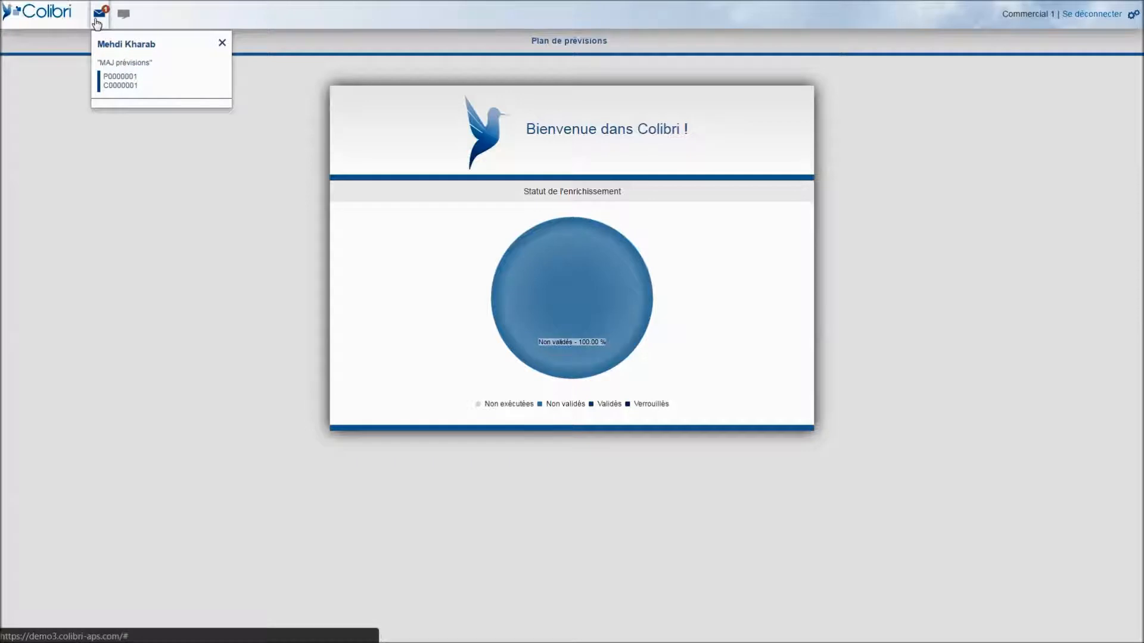
pyautogui.click(125, 86)
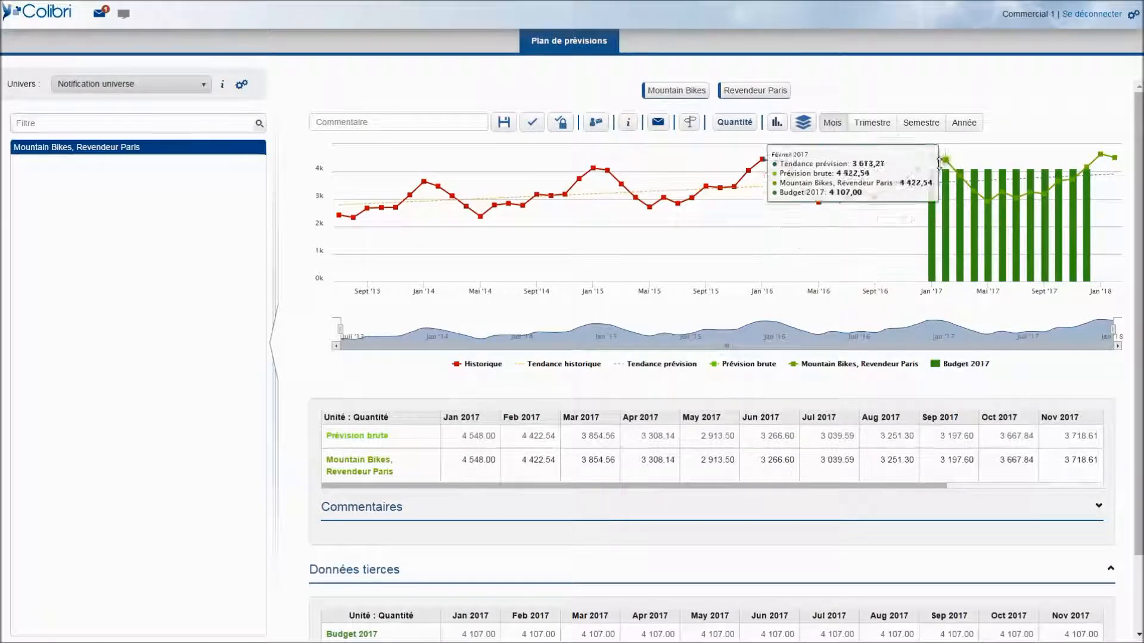
pyautogui.moveTo(938, 157); pyautogui.dragTo(974, 187)
# Apply a 110 % calculation to the January to April 2017 forecast values of Mountain Bikes, Revendeur Paris.
pyautogui.moveTo(466, 476); pyautogui.dragTo(647, 467)
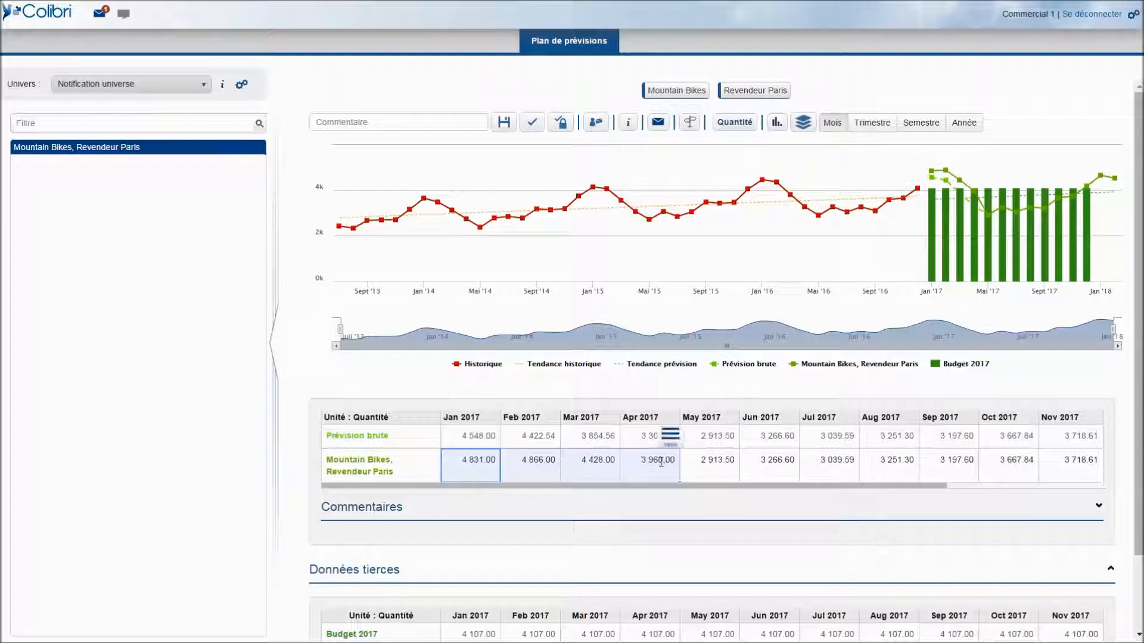
pyautogui.click(669, 435)
pyautogui.click(638, 394)
pyautogui.write('110')
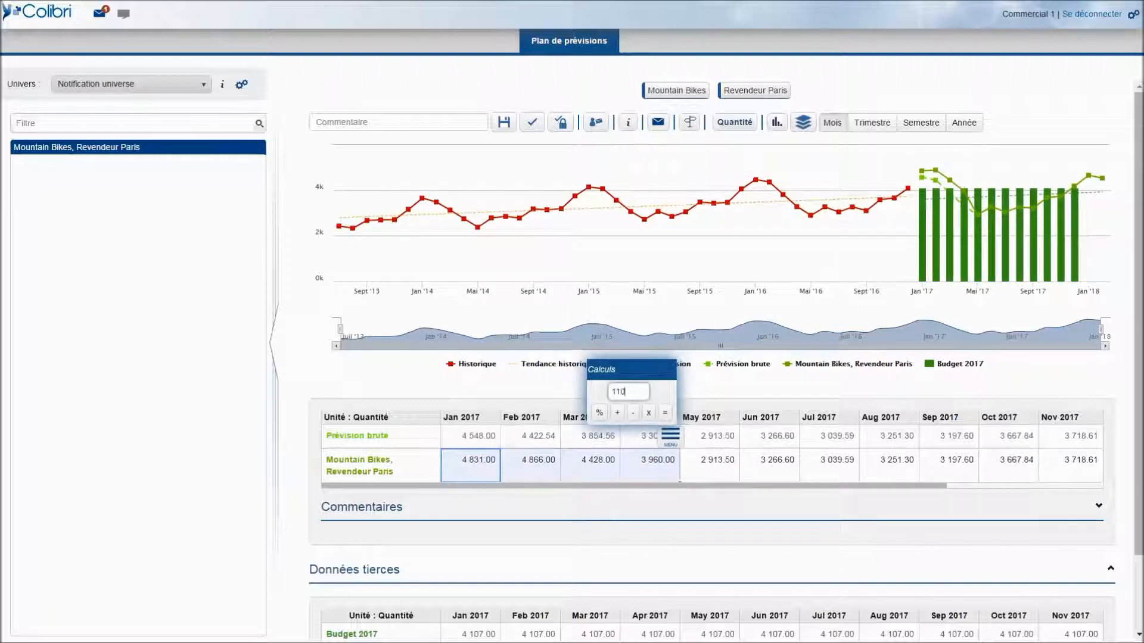
pyautogui.click(600, 413)
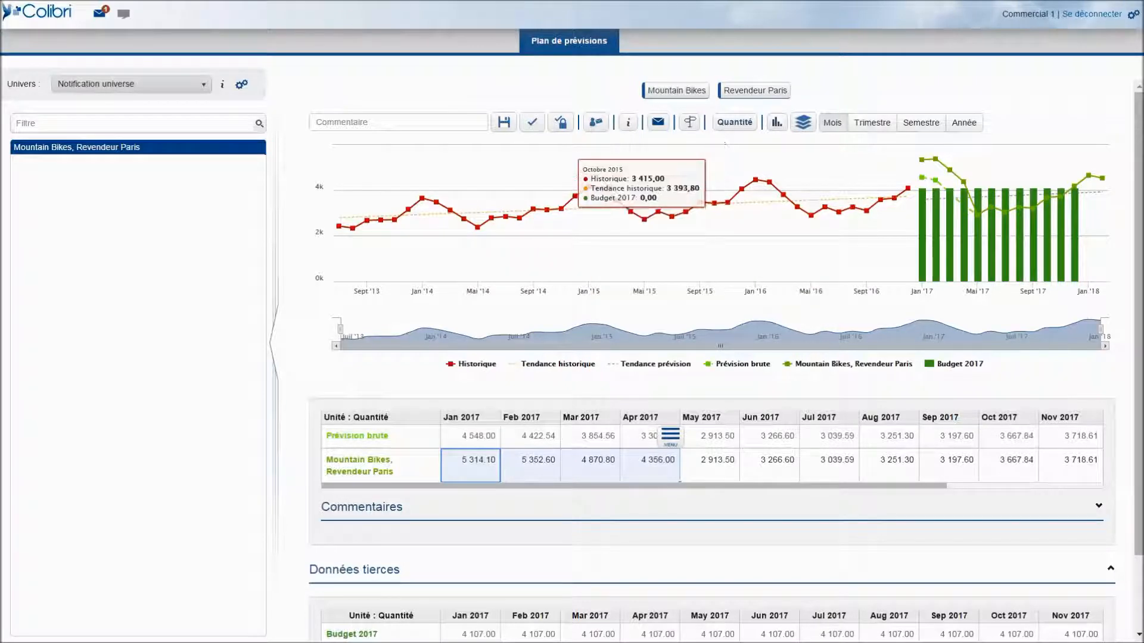
# Check the available working units and the third-party data selection, leaving both settings as they are.
pyautogui.click(746, 122)
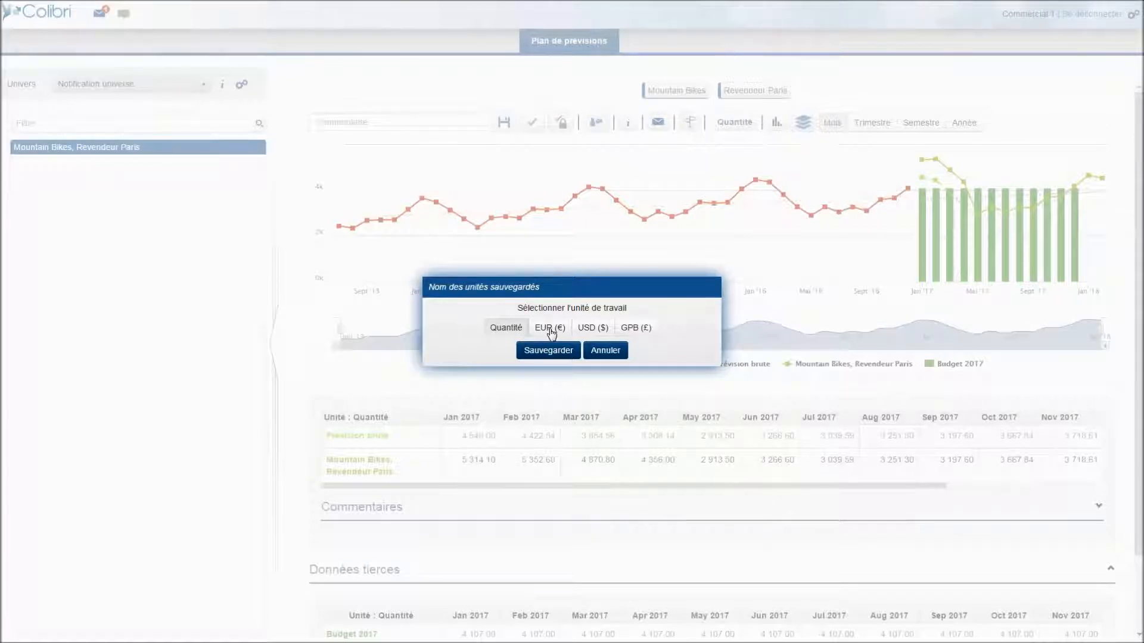
pyautogui.click(615, 358)
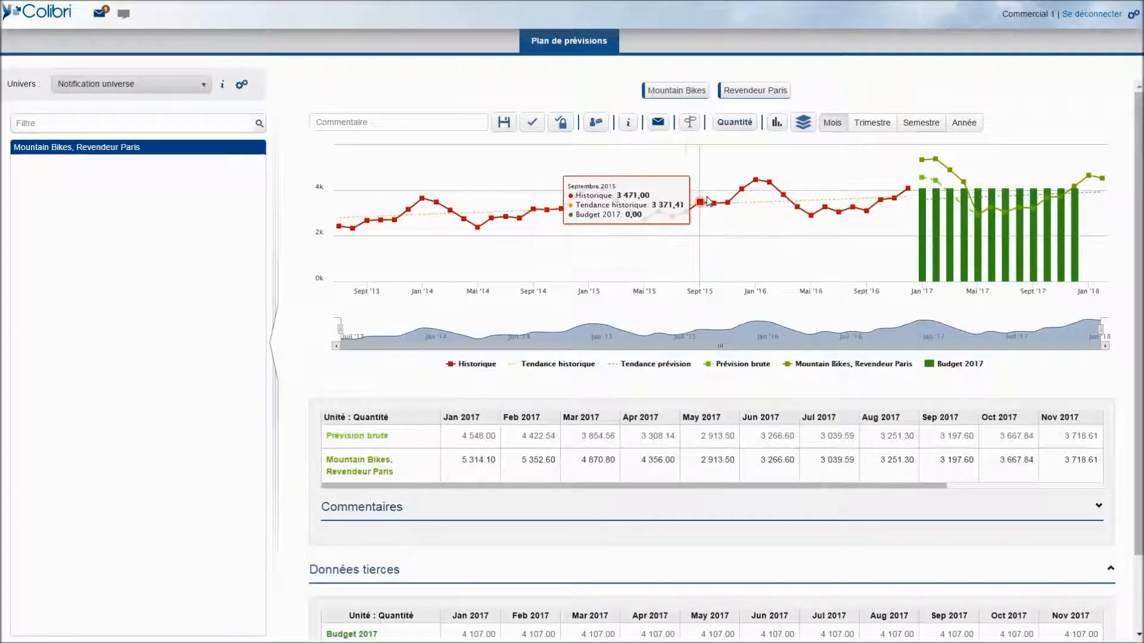
pyautogui.click(779, 125)
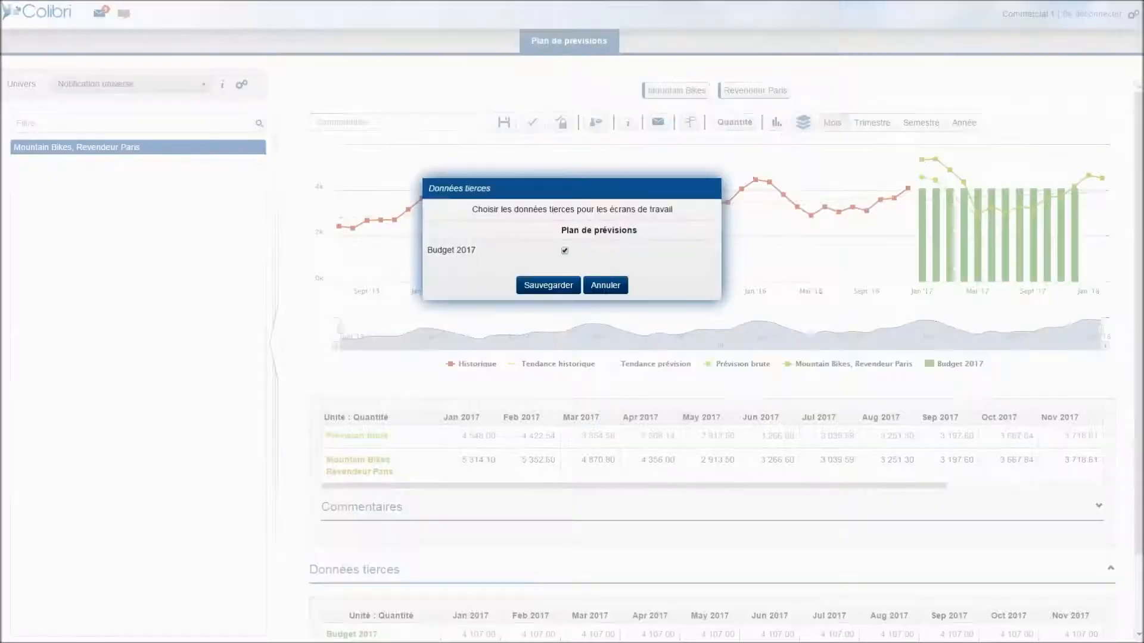
pyautogui.click(616, 291)
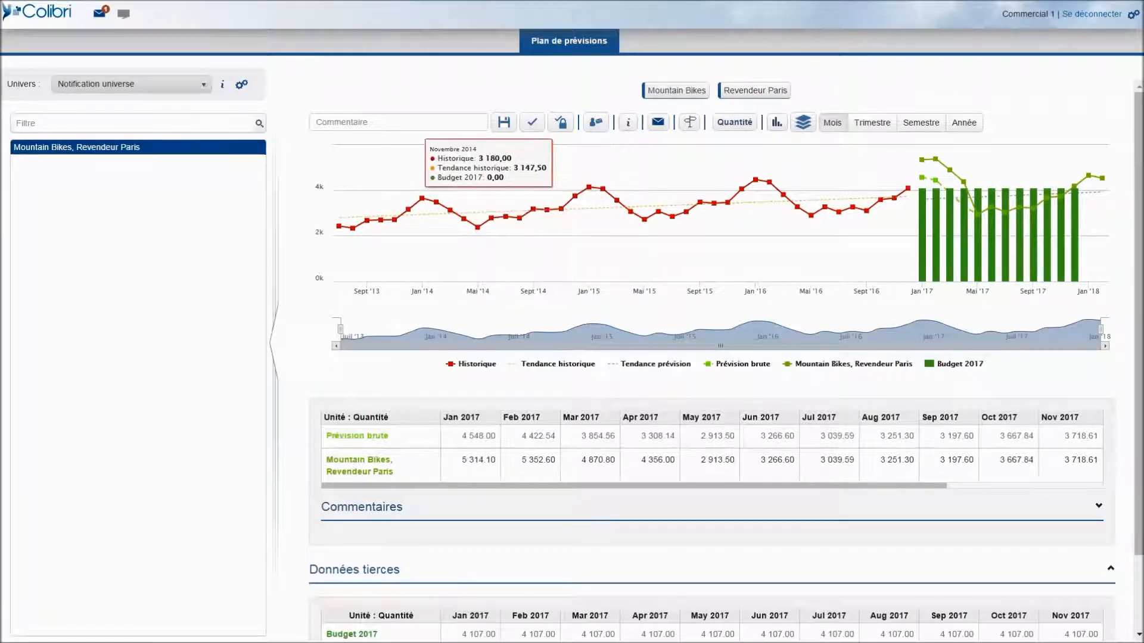
# Validate the adjusted forecast for Mountain Bikes, Revendeur Paris and return to the requester's browser window in full screen.
pyautogui.click(533, 125)
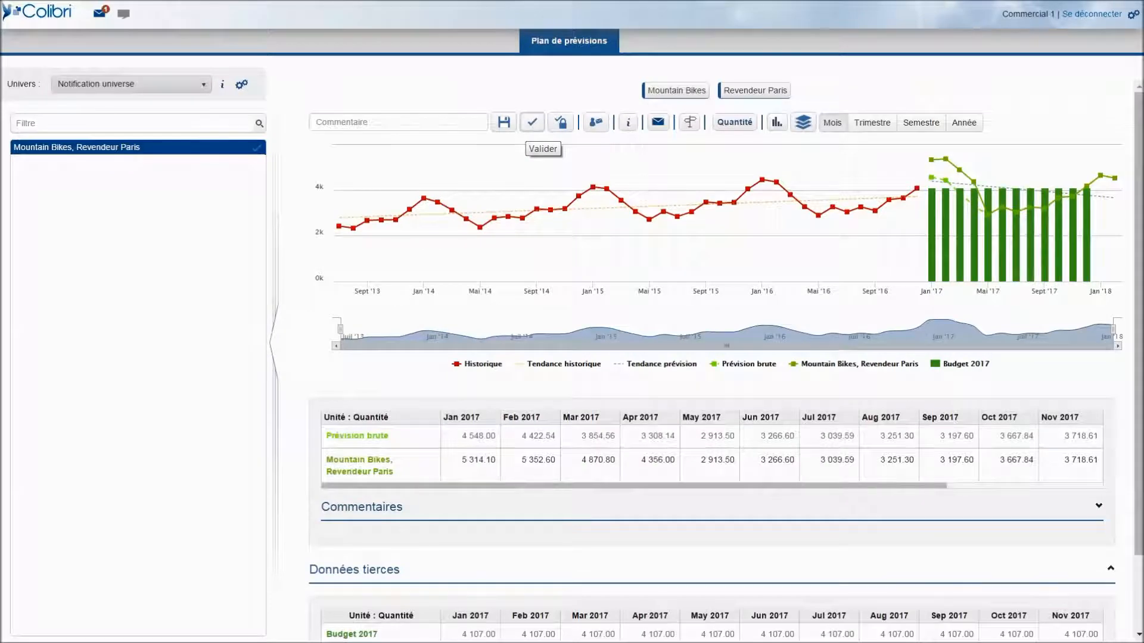
pyautogui.press('F11')
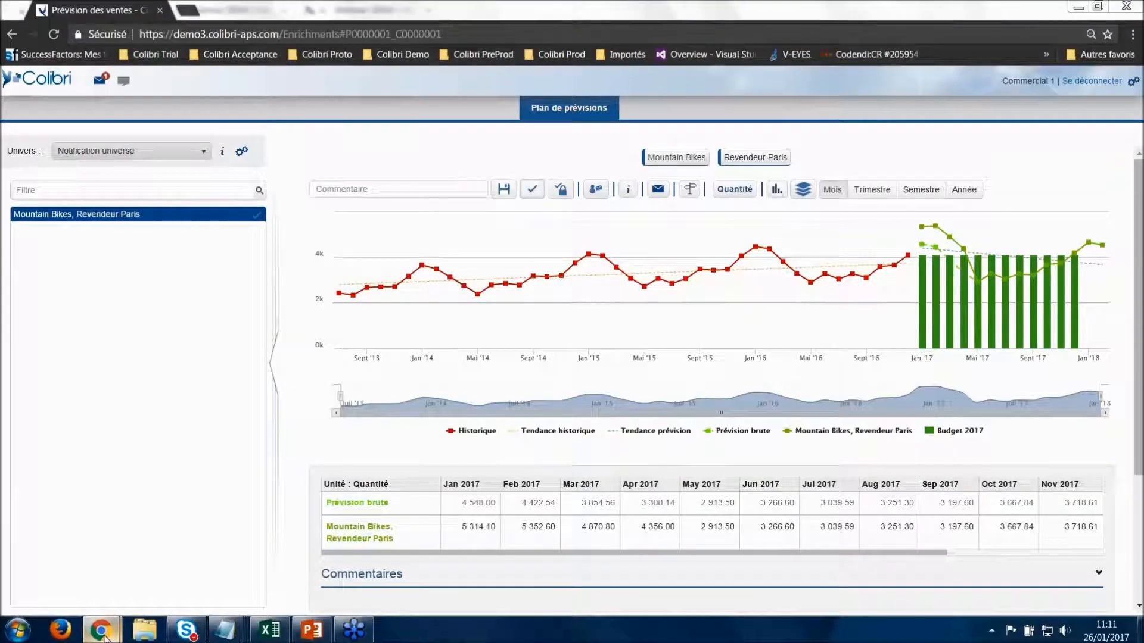
pyautogui.moveTo(104, 635)
pyautogui.click(238, 524)
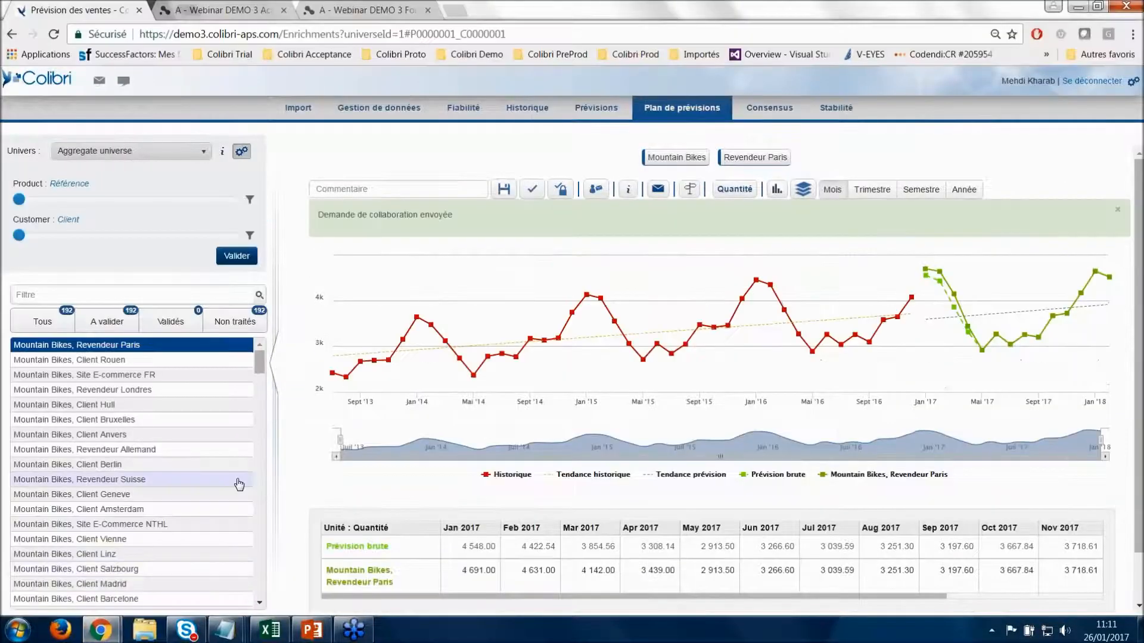
pyautogui.press('F11')
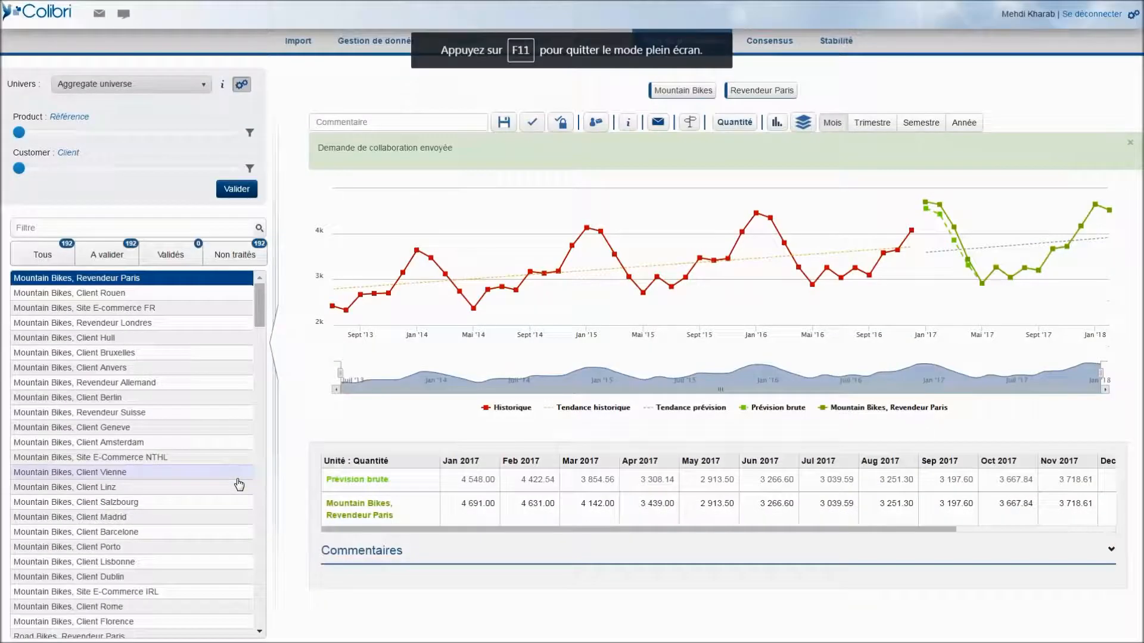
# Reload the monthly forecast plan to bring in the collaborator's contribution and dismiss the request notice.
pyautogui.click(834, 123)
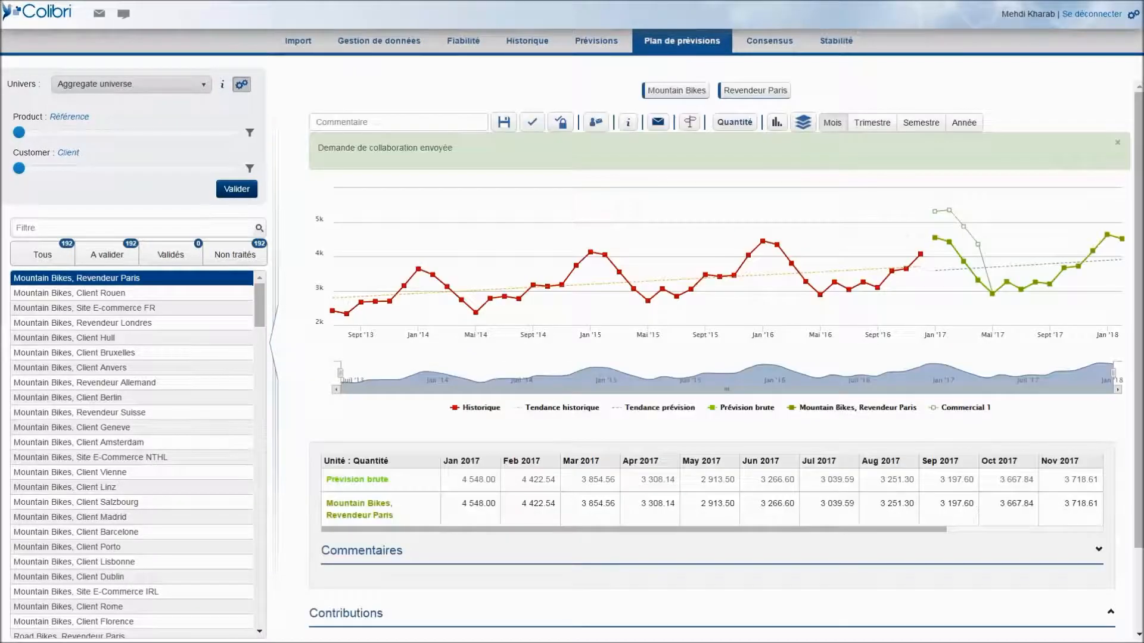
pyautogui.doubleClick(1117, 143)
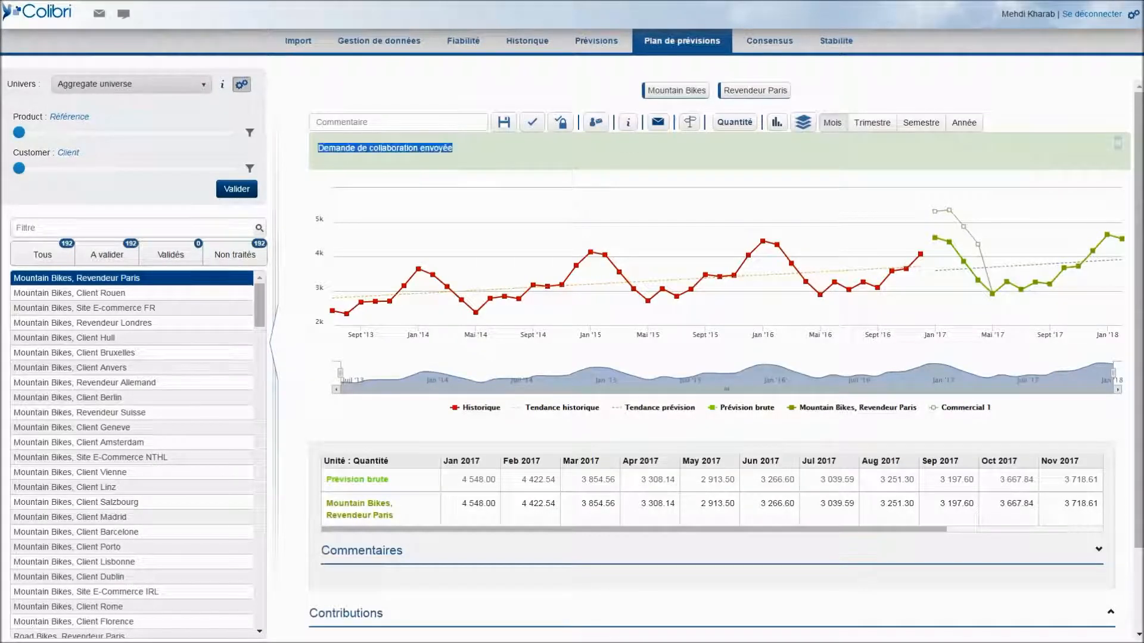
pyautogui.click(1119, 144)
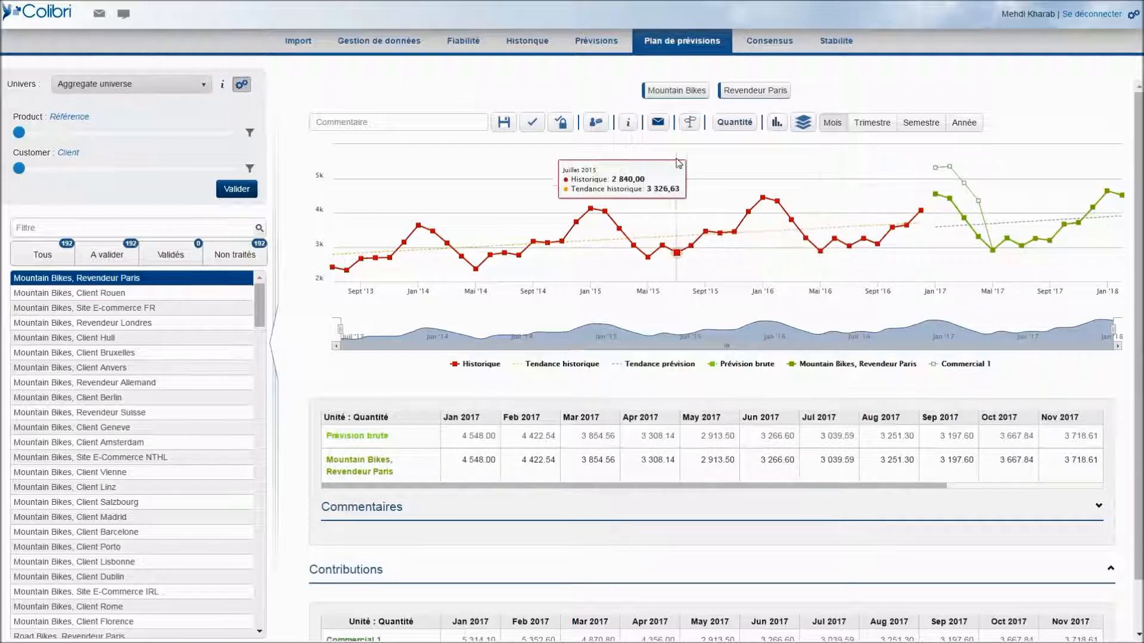
# Open the Consensus view for Mountain Bikes, Revendeur Paris and select the January 2017 Prévision brute value.
pyautogui.click(690, 124)
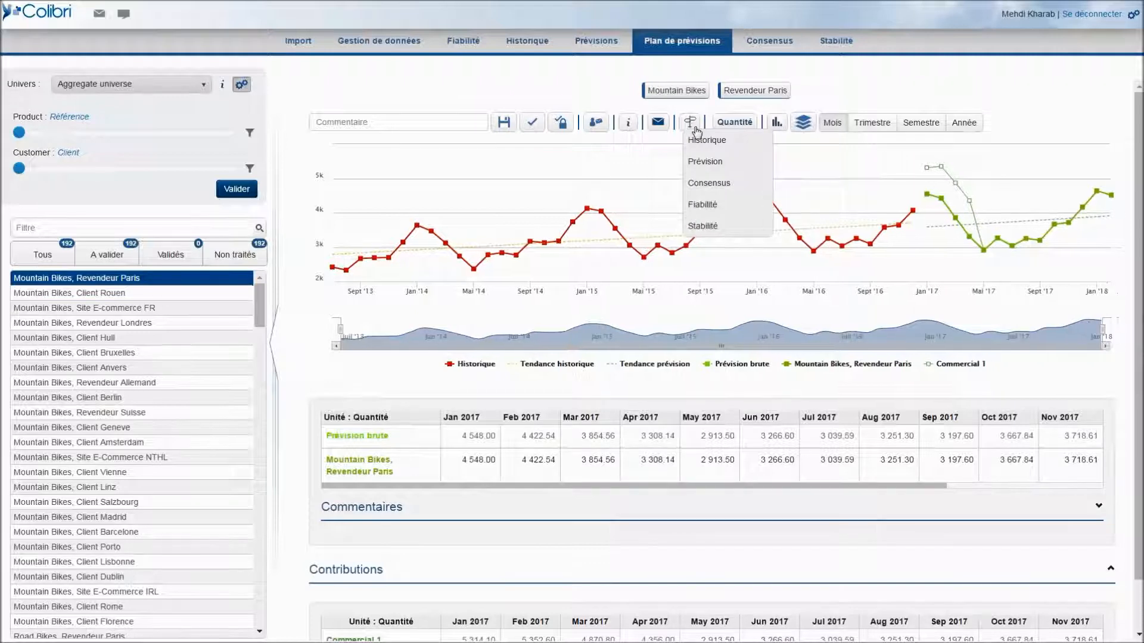
pyautogui.click(705, 187)
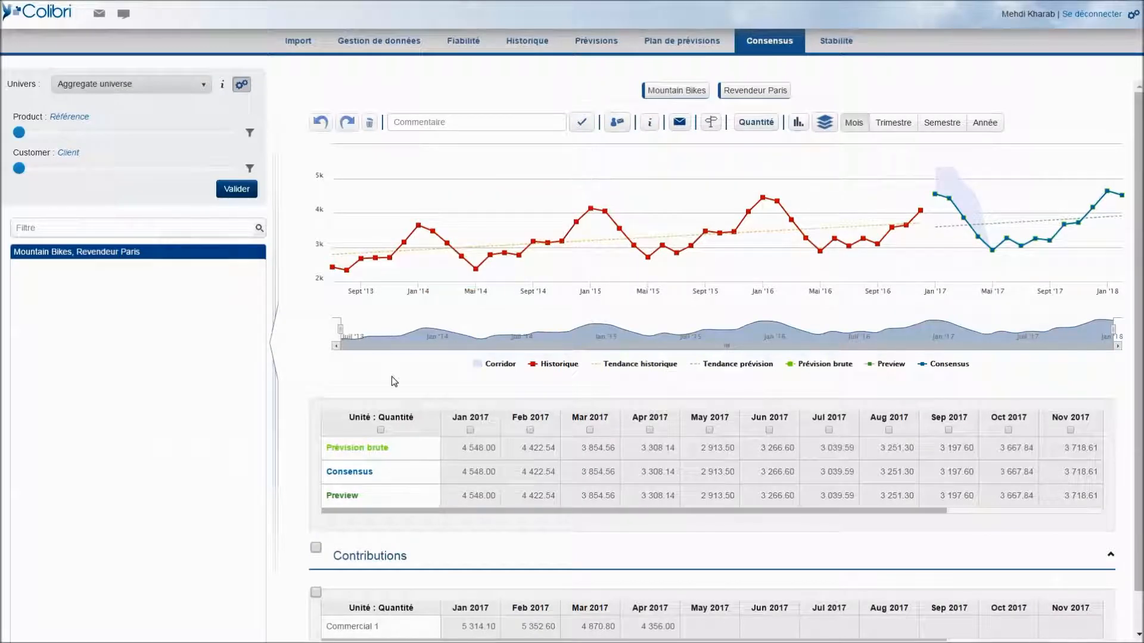
pyautogui.click(472, 450)
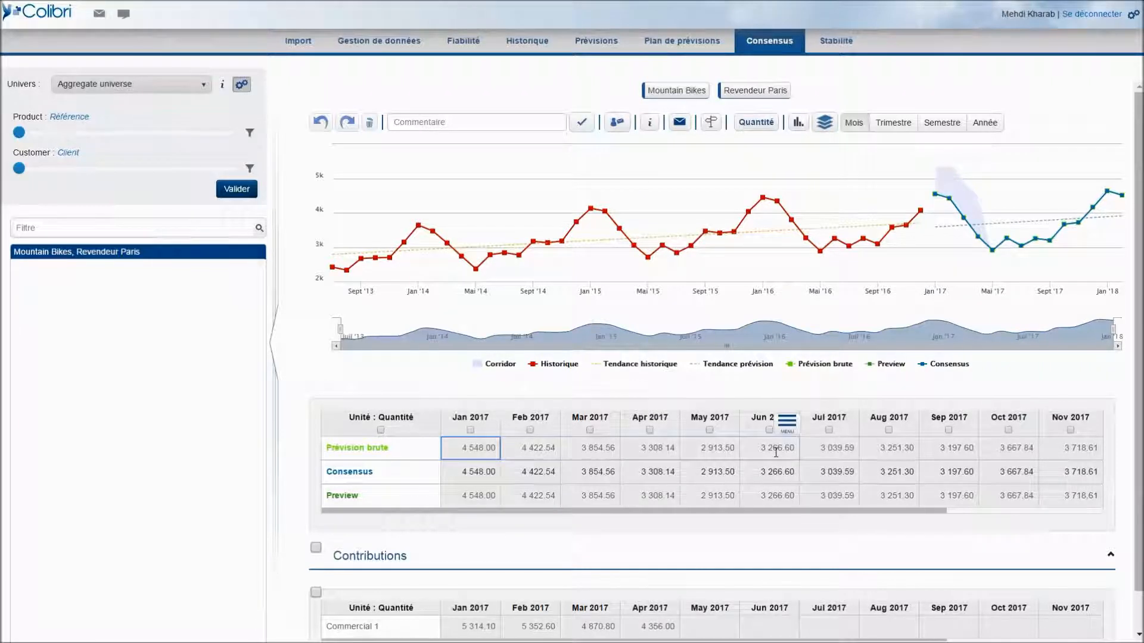
# Examine the January 2017 Consensus value and Commercial 1's contributions for January to April 2017.
pyautogui.click(470, 474)
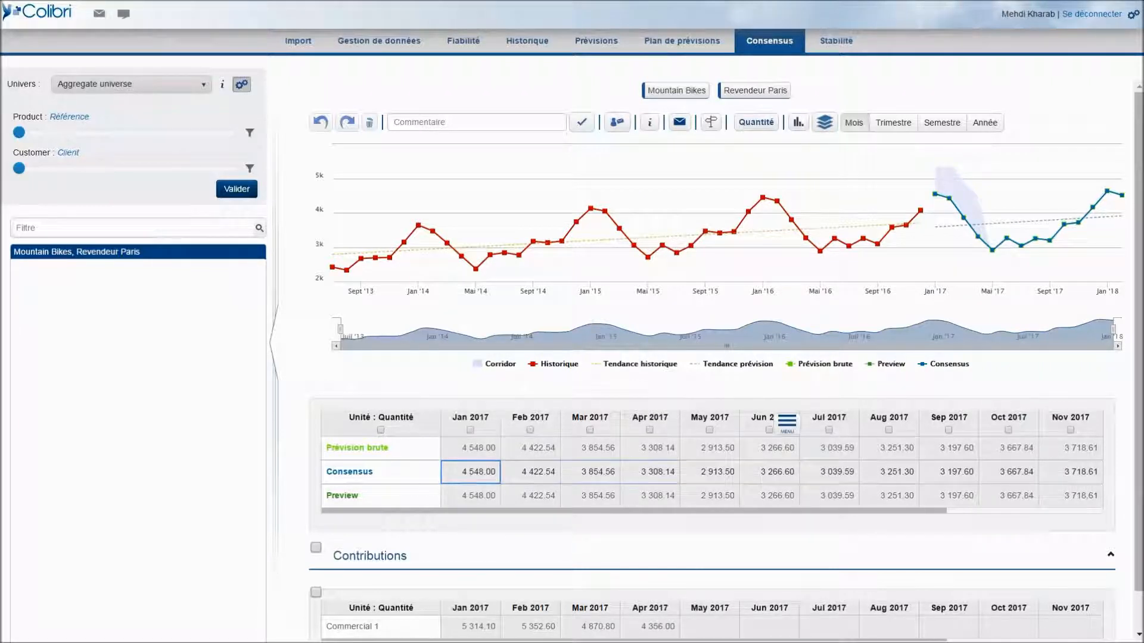
pyautogui.scroll(-1, 678, 450)
pyautogui.moveTo(477, 583); pyautogui.dragTo(640, 582)
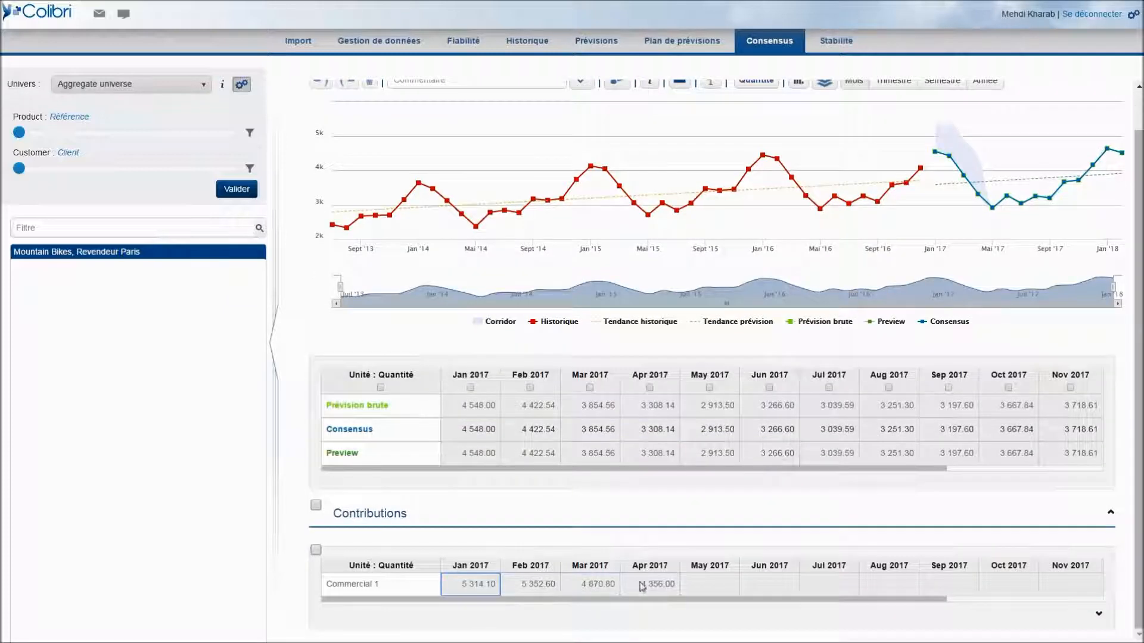
# Apply Commercial 1's contribution to the Consensus forecast for January, February and March 2017, validate it and select the Consensus row.
pyautogui.click(471, 388)
pyautogui.click(530, 388)
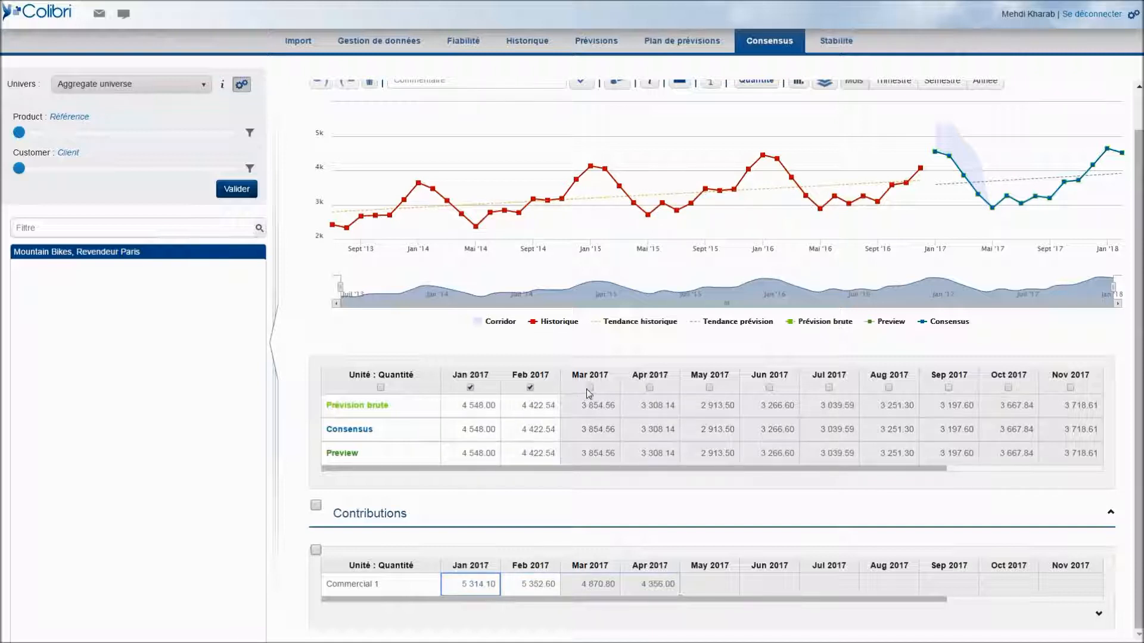
pyautogui.click(590, 388)
pyautogui.click(316, 549)
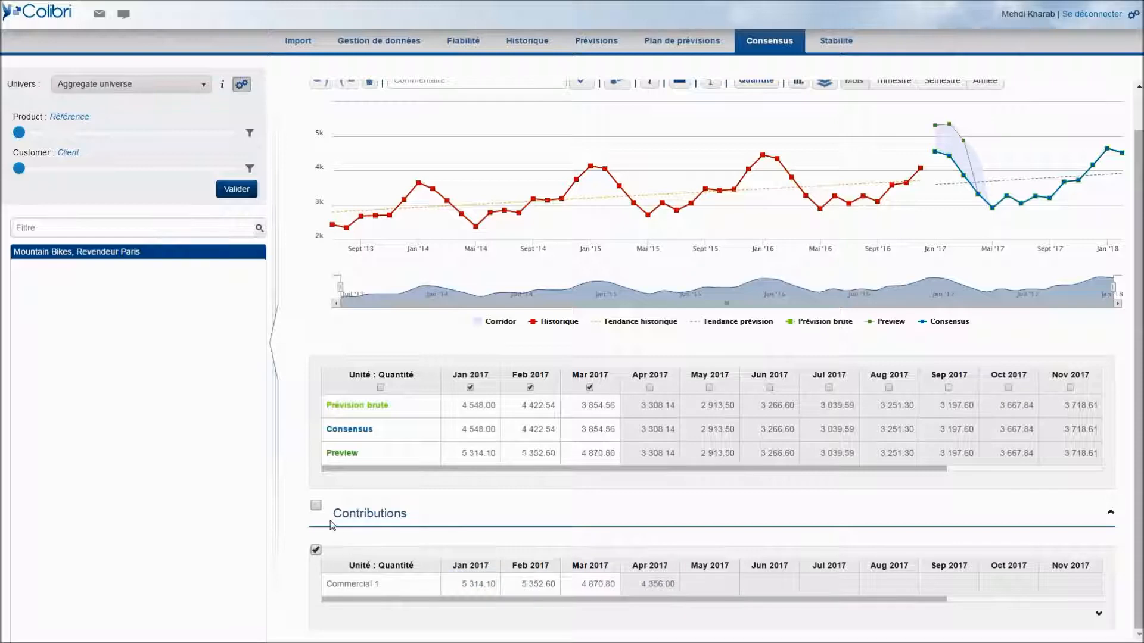
pyautogui.scroll(1, 501, 489)
pyautogui.click(586, 125)
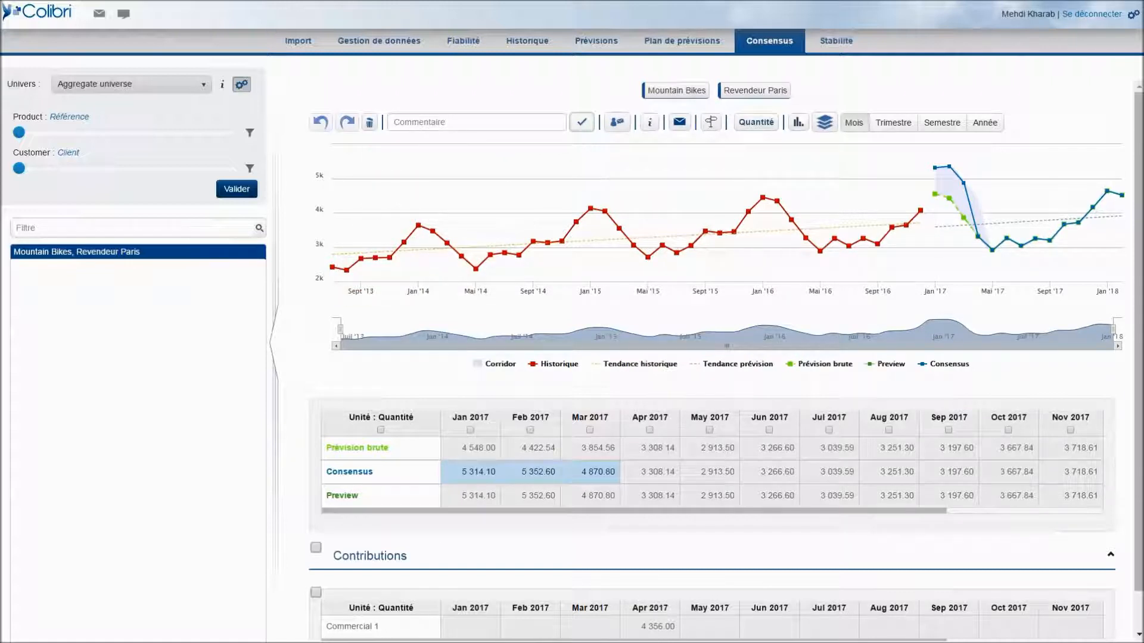
pyautogui.click(394, 476)
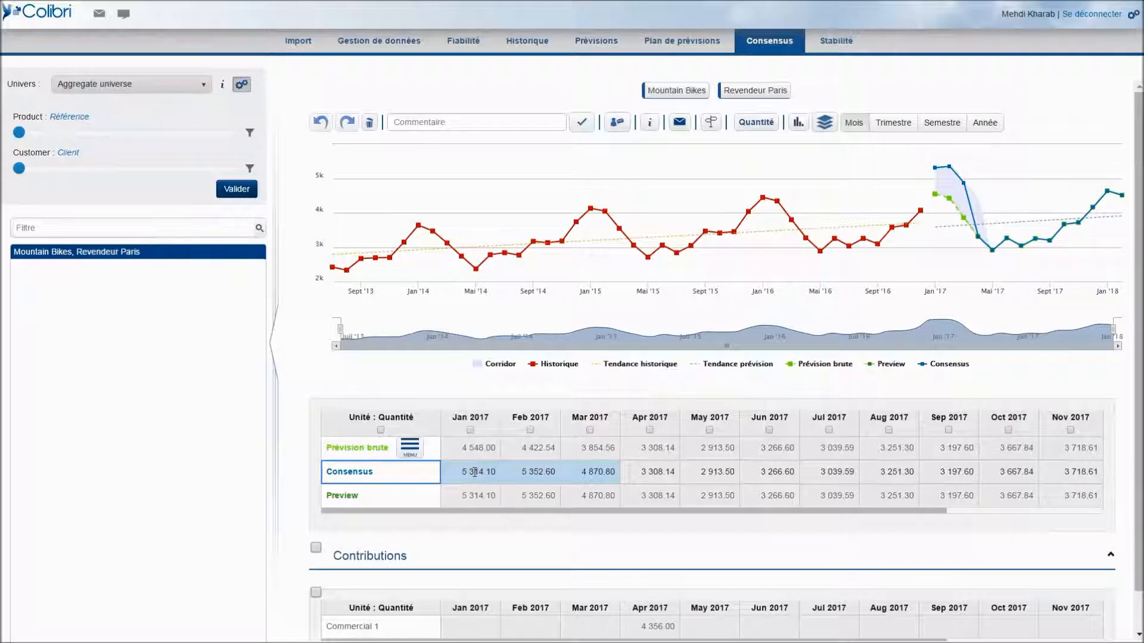
# Leave full screen, switch to PowerPoint and present slide 10, "DEMO PRODUIT SMART DATA", as a slideshow.
pyautogui.press('F11')
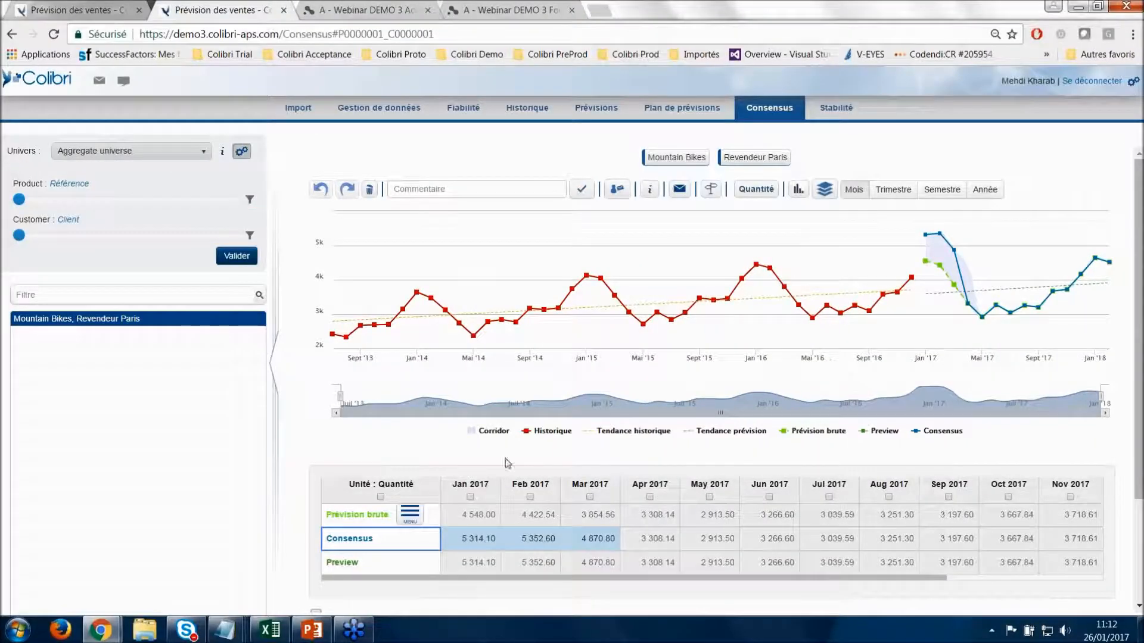
pyautogui.click(321, 641)
pyautogui.press('Down')
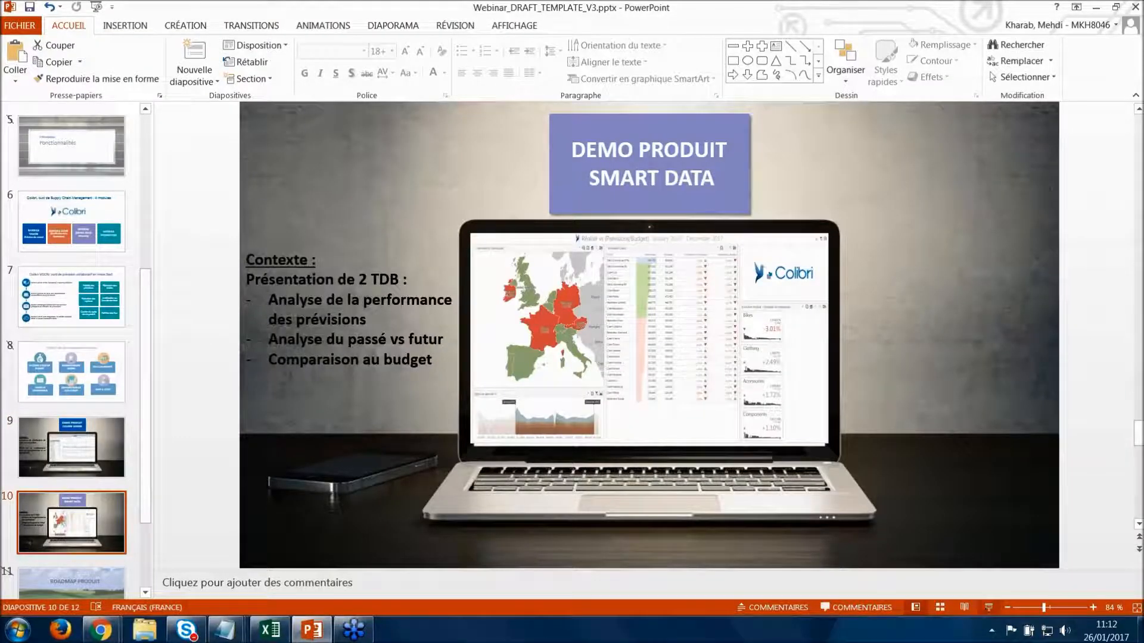
pyautogui.hotkey('shift', 'F5')
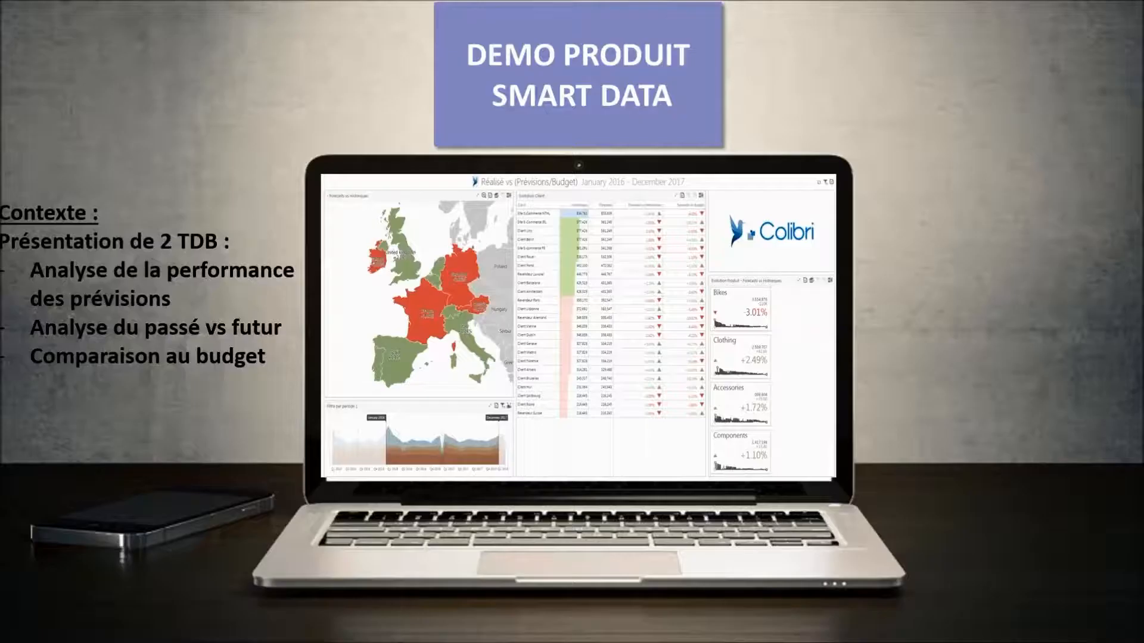
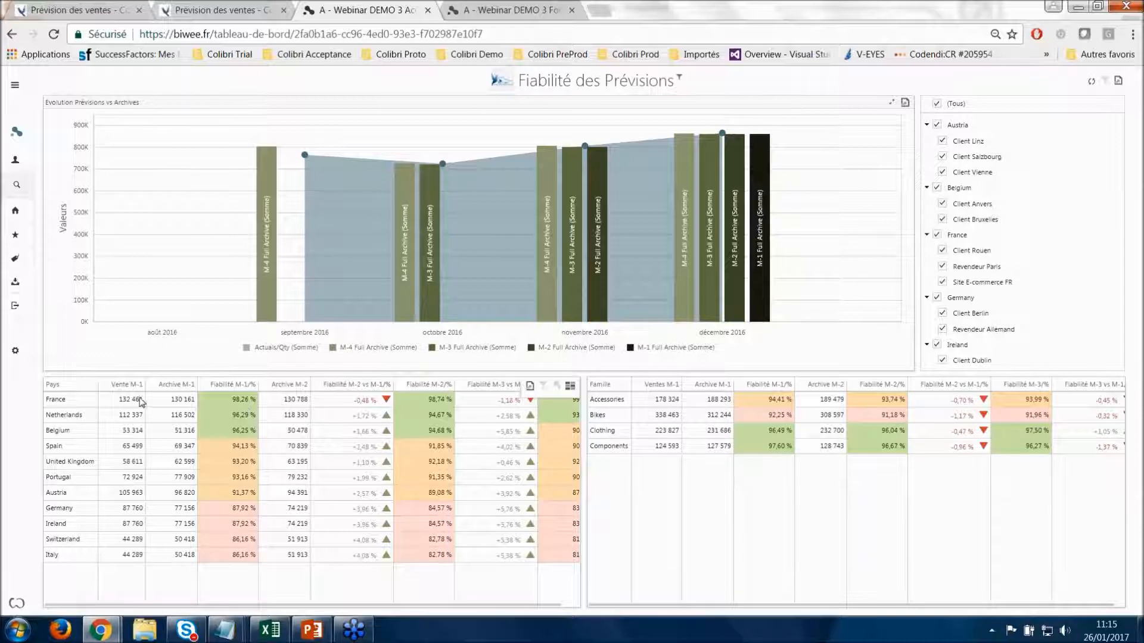
# Isolate Switzerland in the Fiabilité des Prévisions dashboard and drill into its Components family, sorting both tables by ascending Fiabilité M-1/%.
pyautogui.click(240, 391)
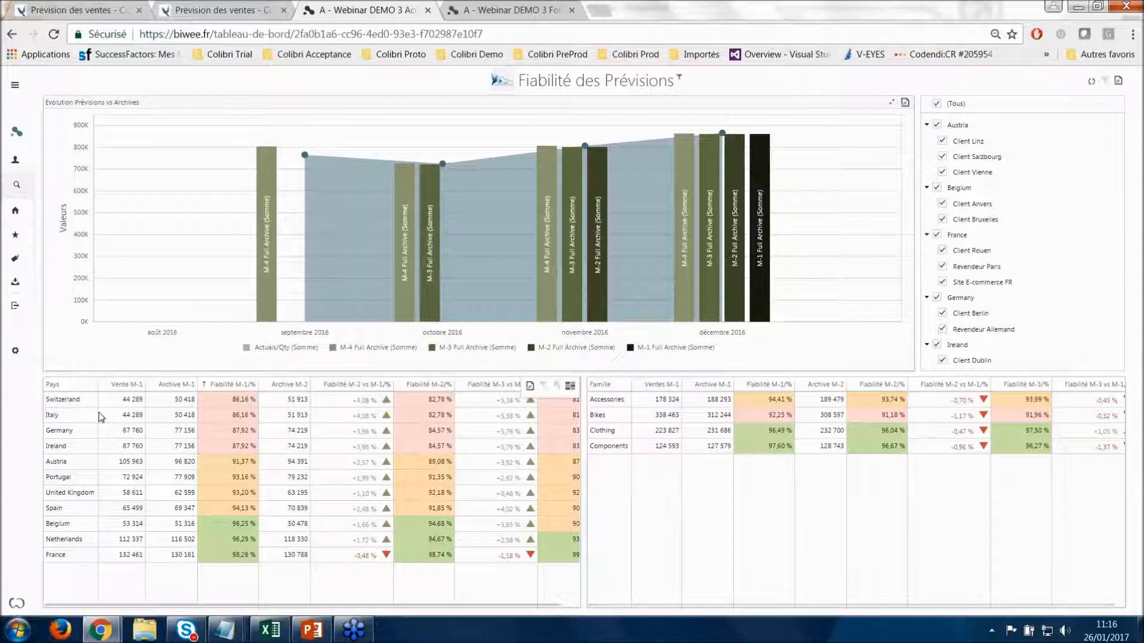
pyautogui.click(78, 402)
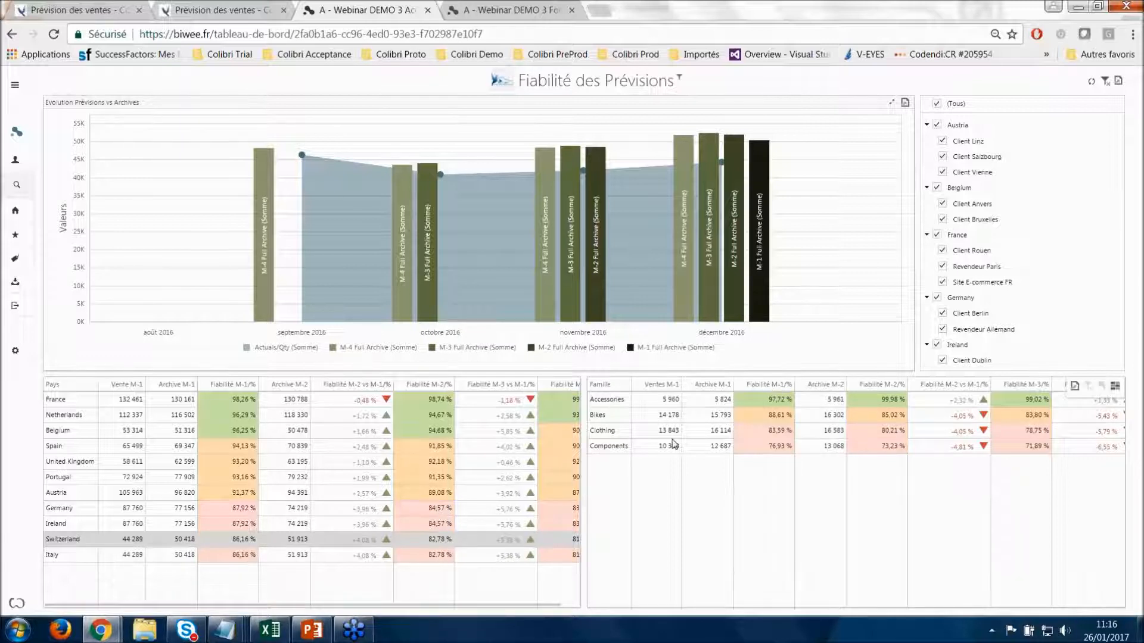
pyautogui.click(768, 391)
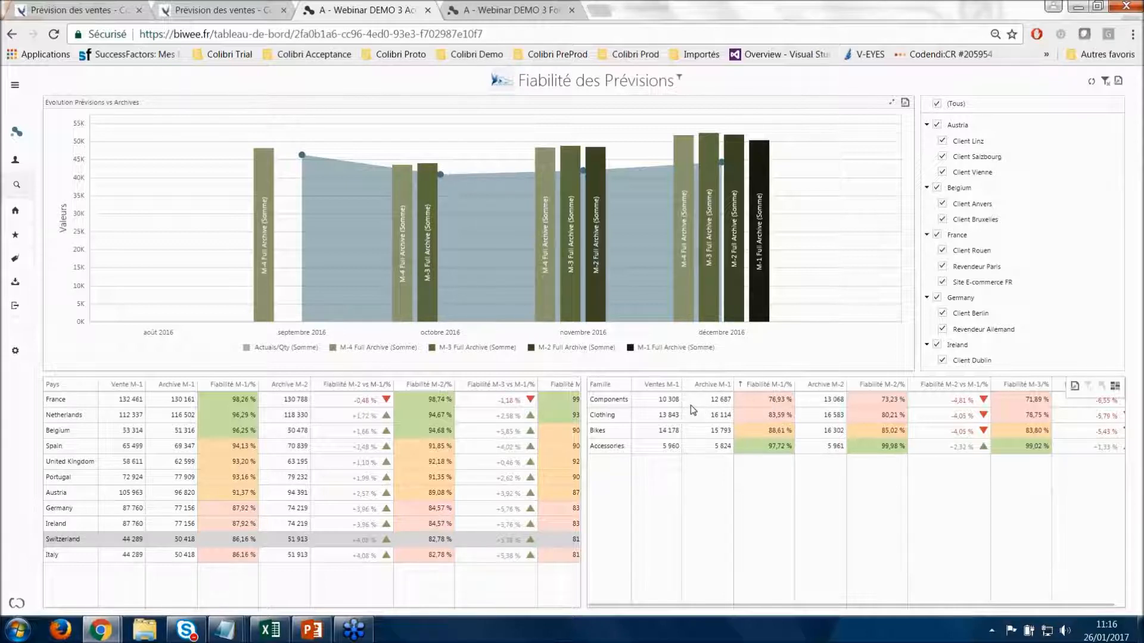
pyautogui.click(616, 403)
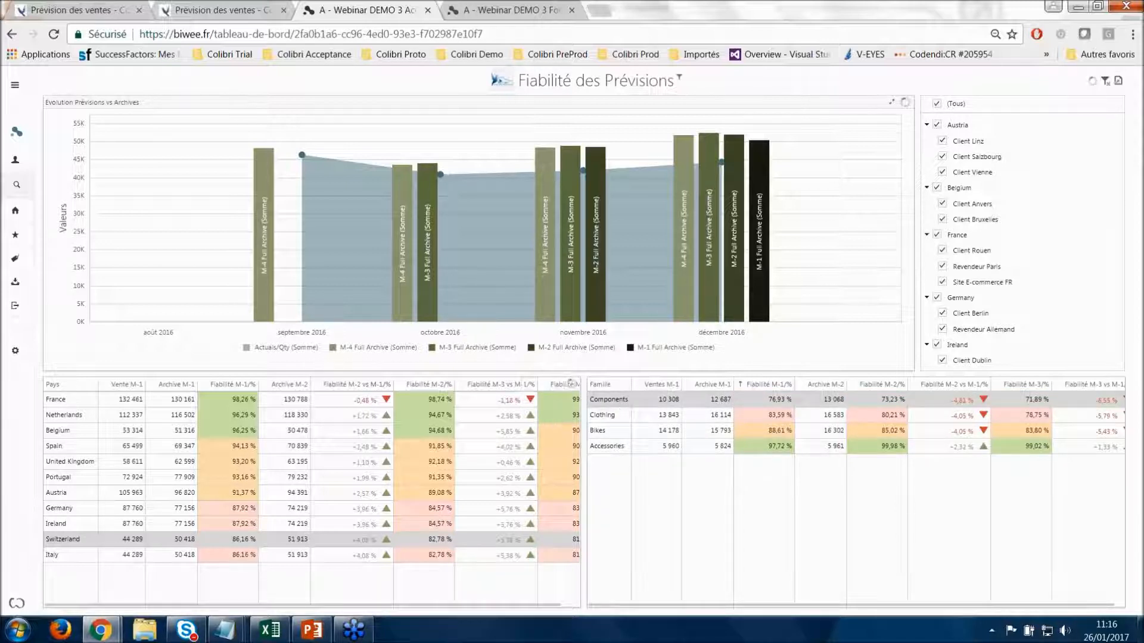
pyautogui.doubleClick(614, 404)
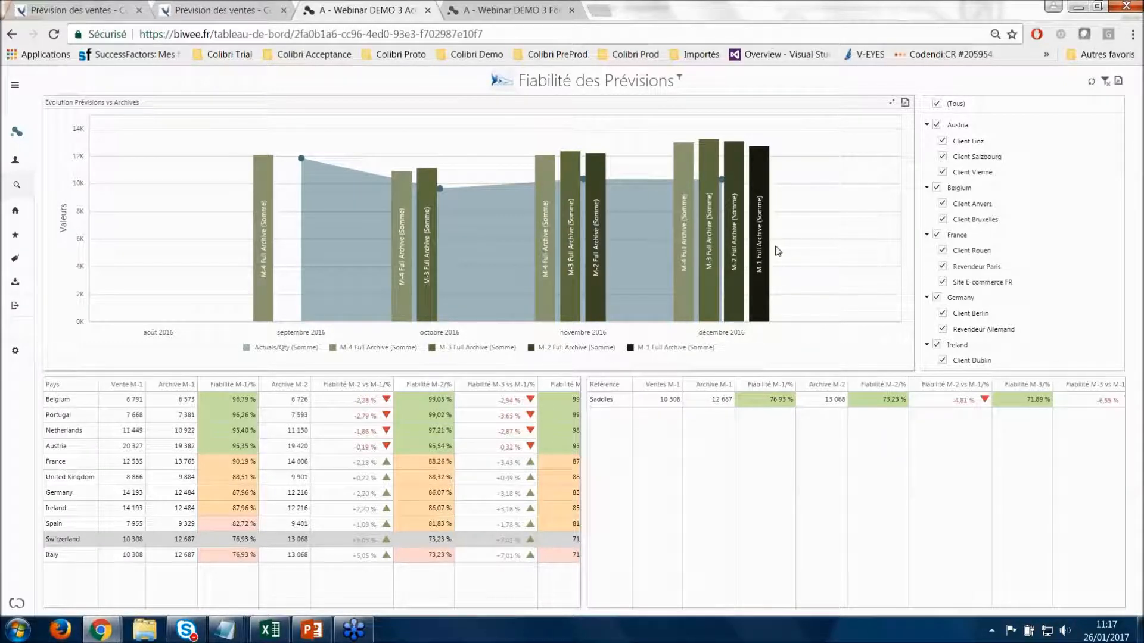
# Reset the Switzerland and Components filtering and limit the customer filter to France, leaving out Revendeur Paris.
pyautogui.click(937, 103)
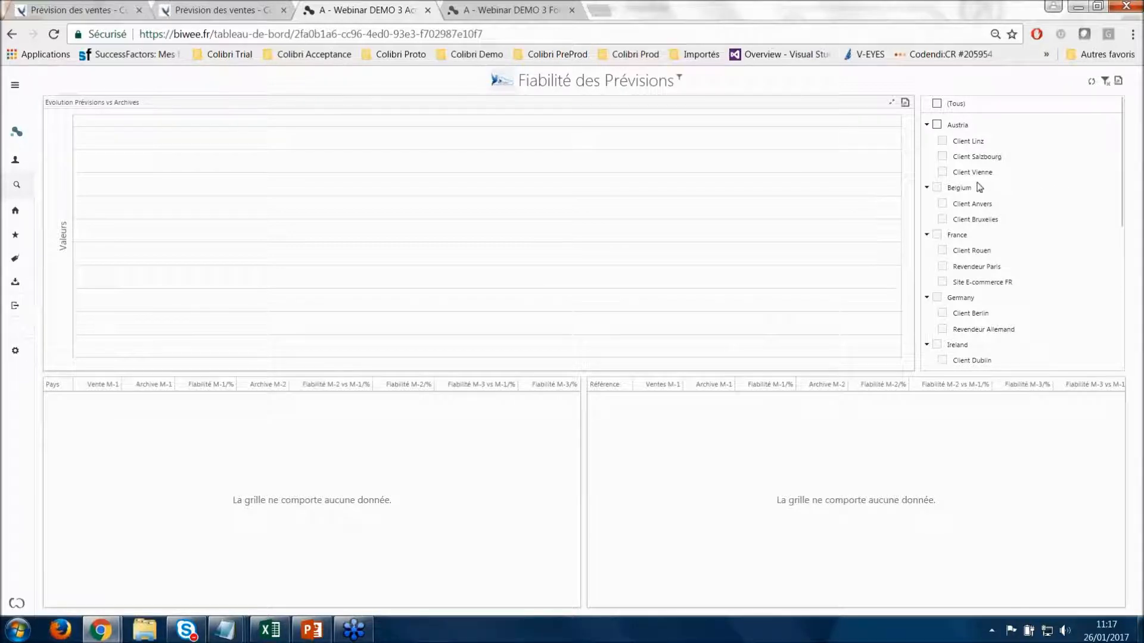
pyautogui.click(937, 235)
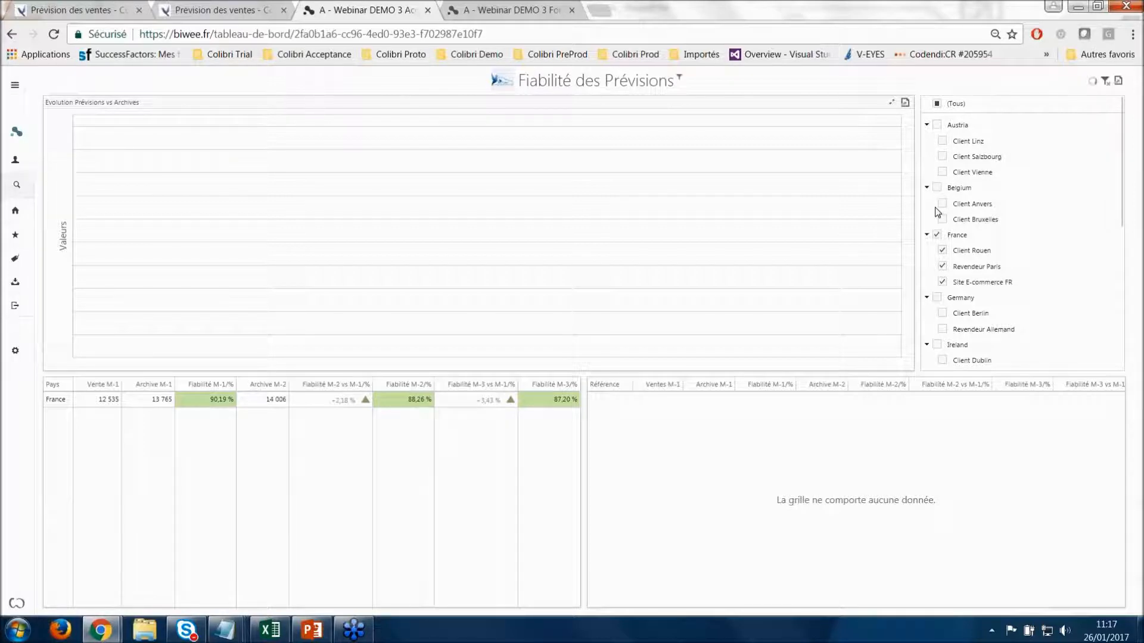
pyautogui.click(937, 104)
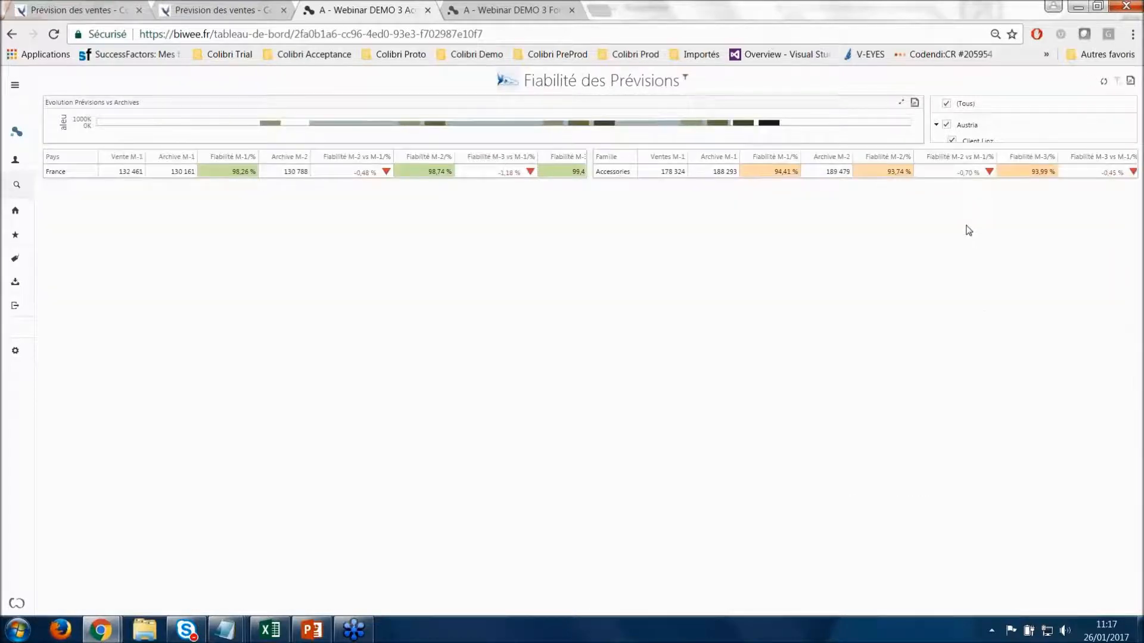
pyautogui.click(947, 104)
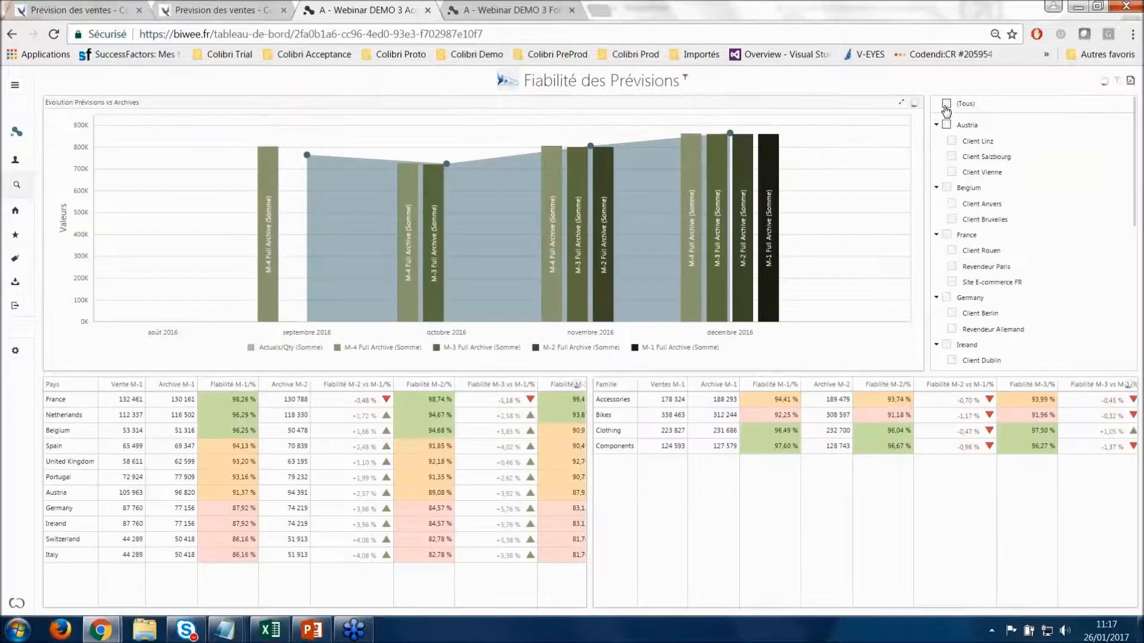
pyautogui.click(946, 235)
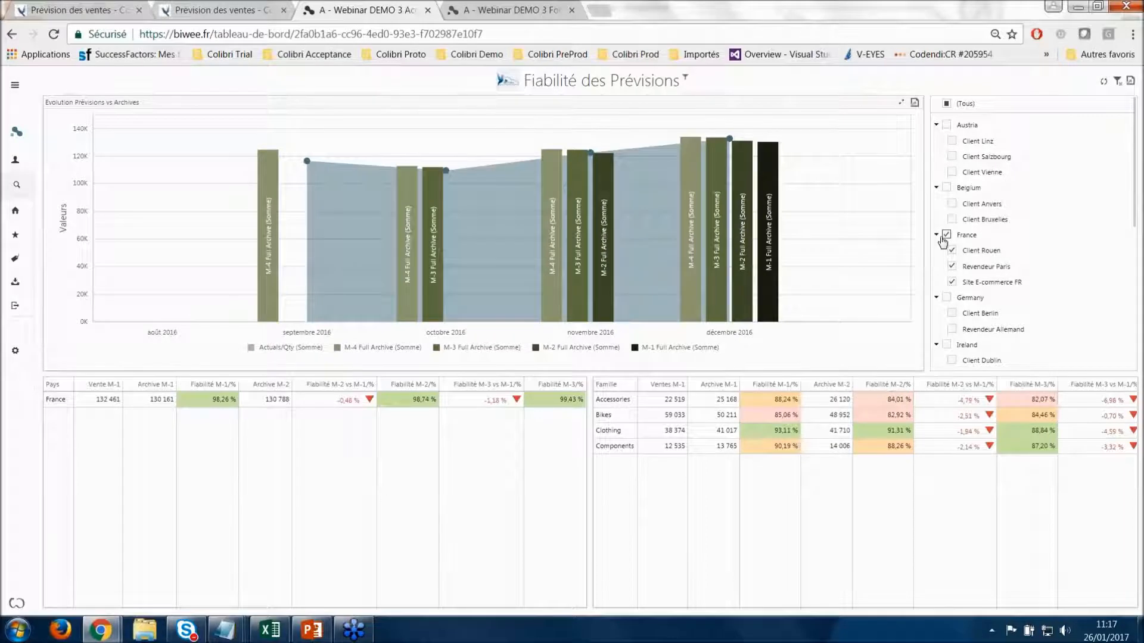
pyautogui.click(952, 267)
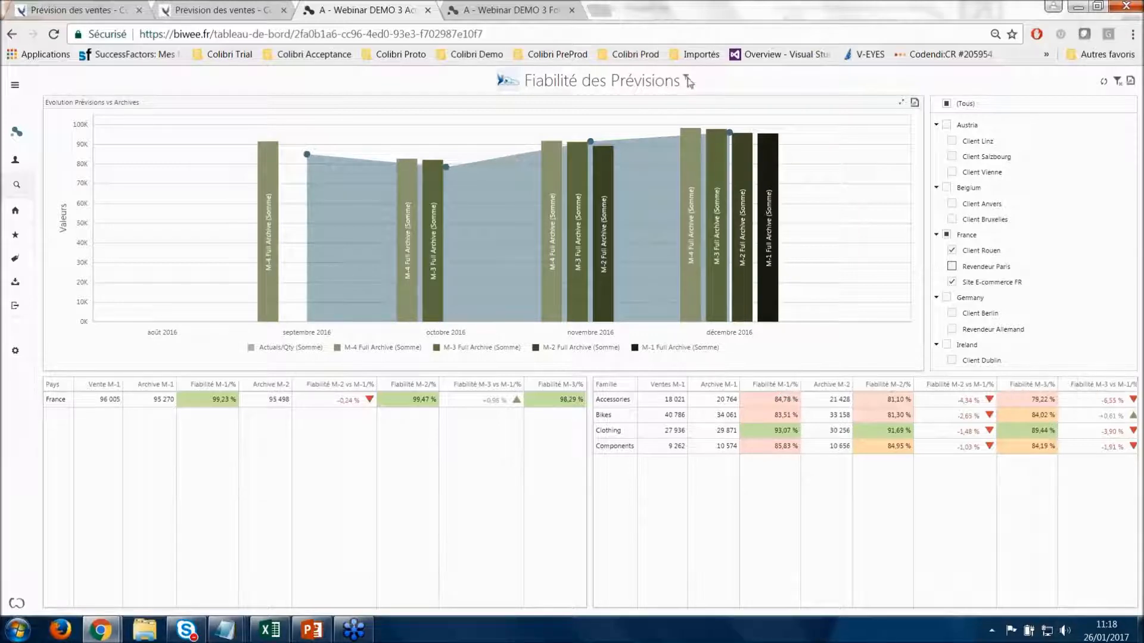
# Bring up the Réalisé vs (Prévisions/Budget) dashboard and set its period filter to Rolling 6 Months.
pyautogui.click(515, 15)
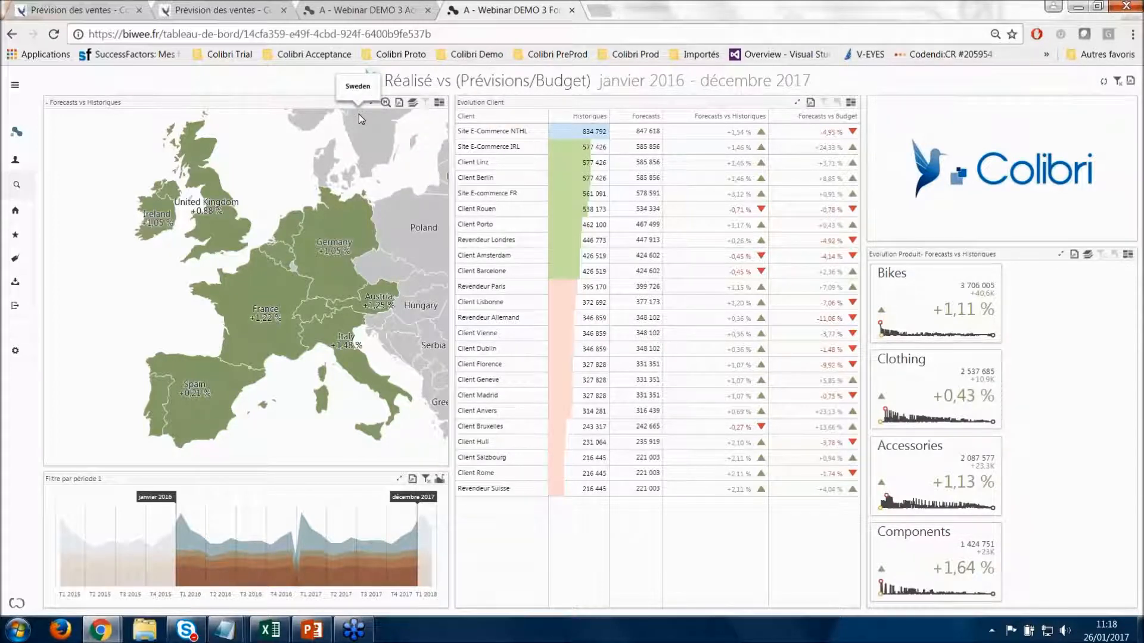
pyautogui.moveTo(3, 305)
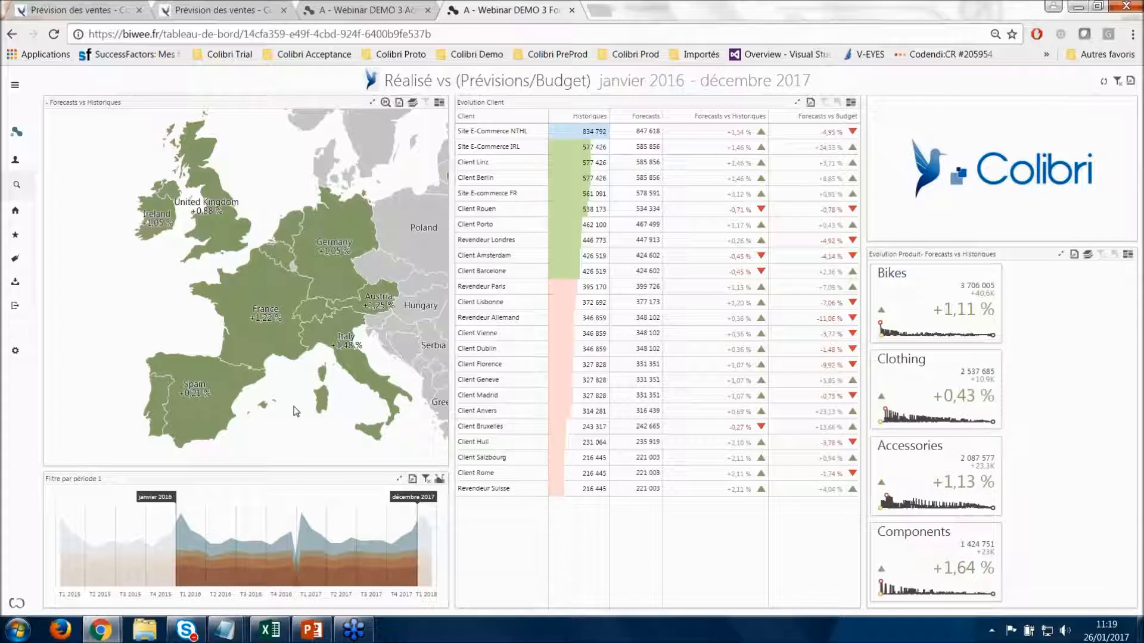
pyautogui.click(440, 480)
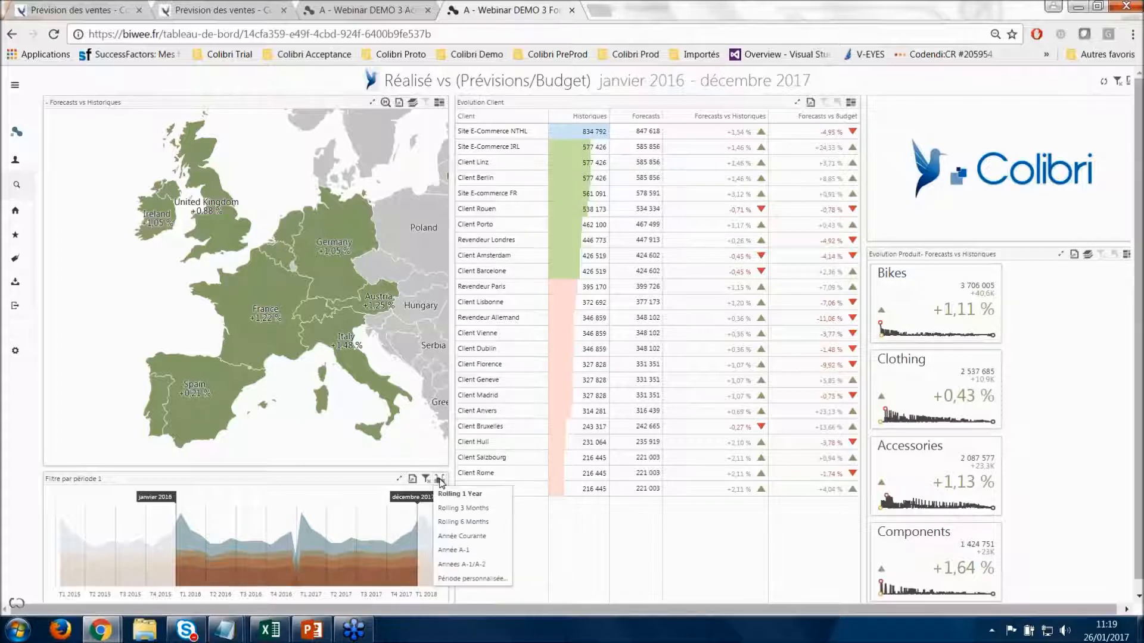
pyautogui.click(451, 522)
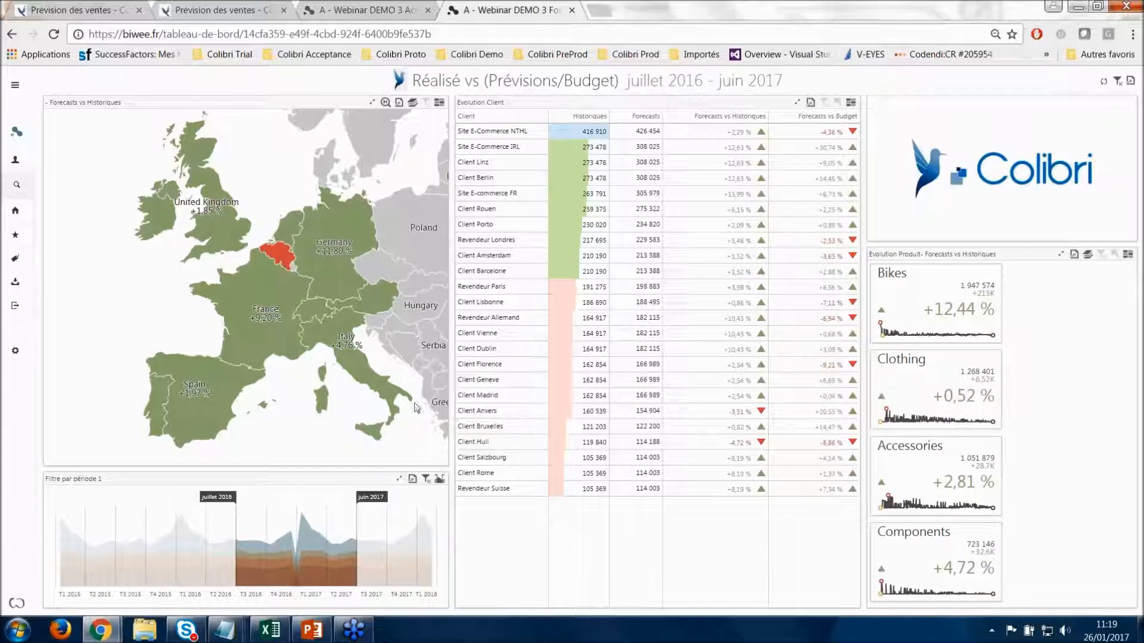
# Filter the dashboard on Belgium and Client Anvers, and try to drill into the Bikes family.
pyautogui.moveTo(276, 253)
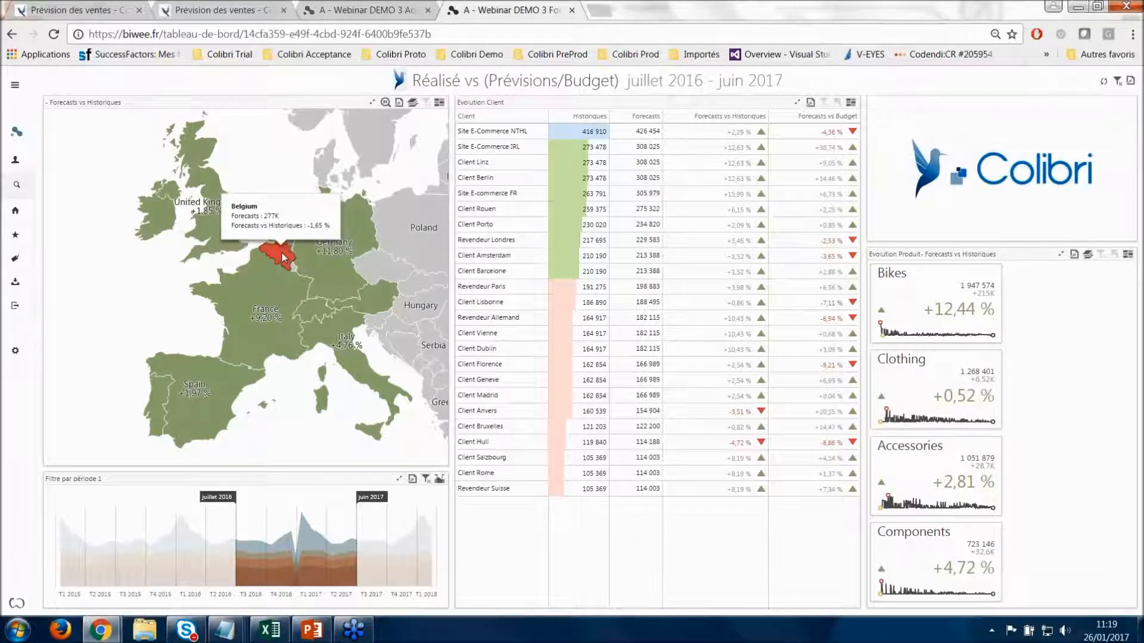
pyautogui.click(284, 258)
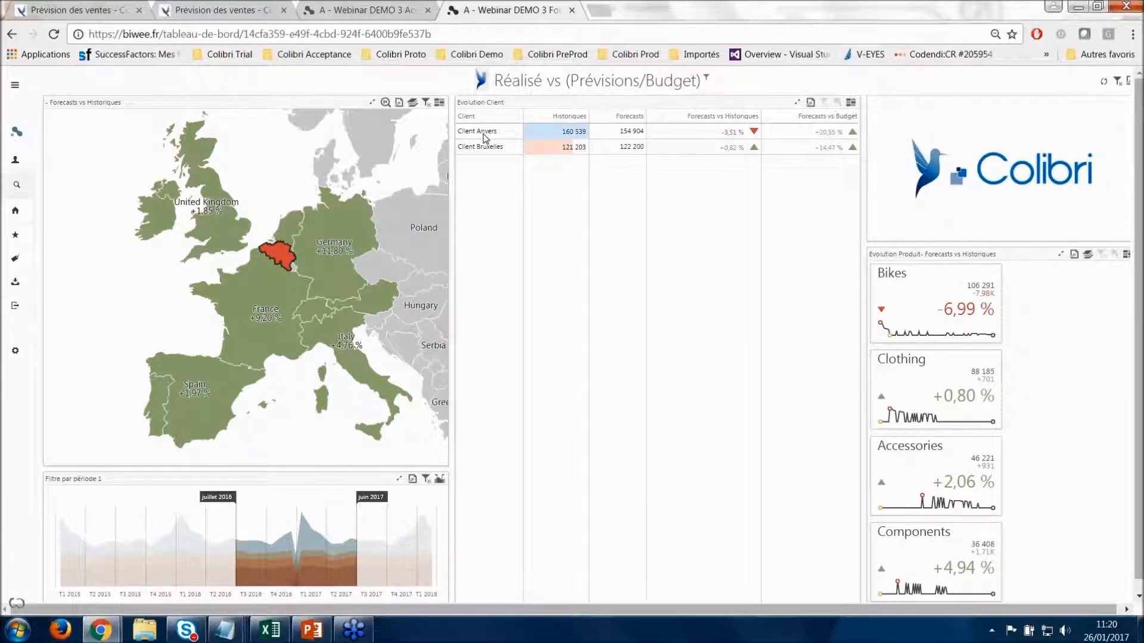
pyautogui.click(485, 137)
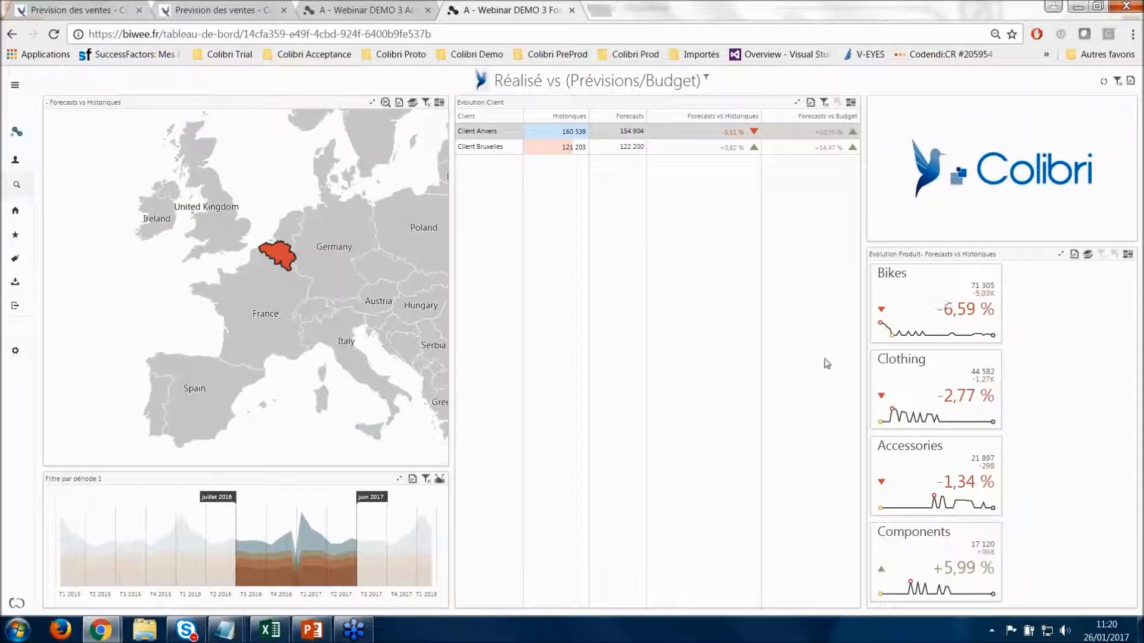
pyautogui.click(920, 316)
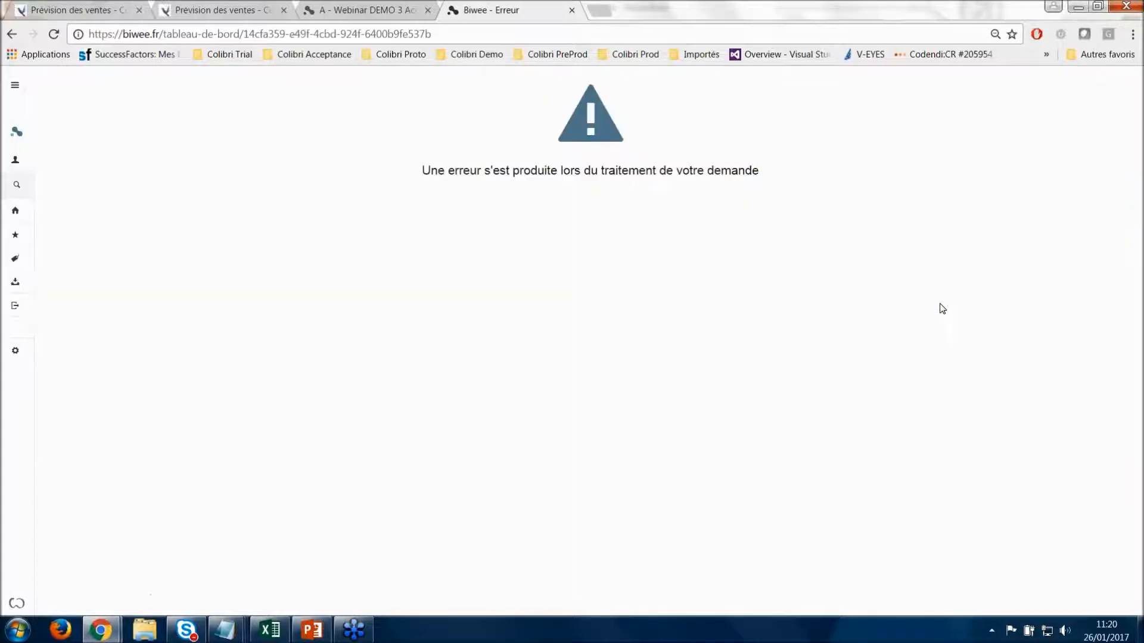
# Reopen the "A - Webinar DEMO 3 Forecasts vs Actuals" dashboard from the document library and collapse the side menu.
pyautogui.click(12, 34)
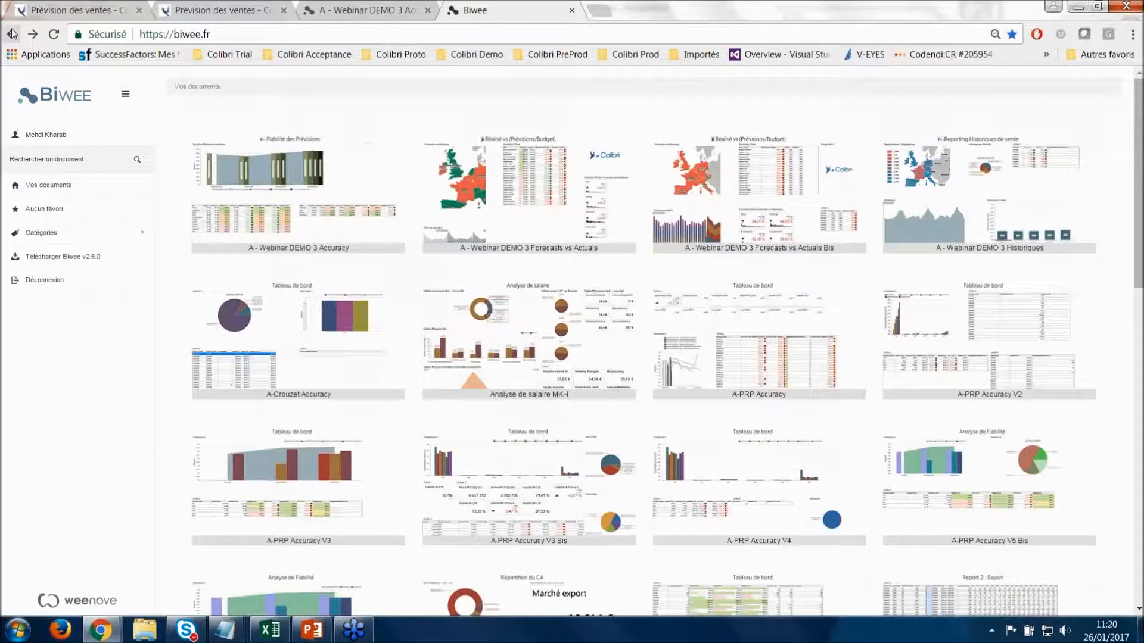
pyautogui.click(518, 174)
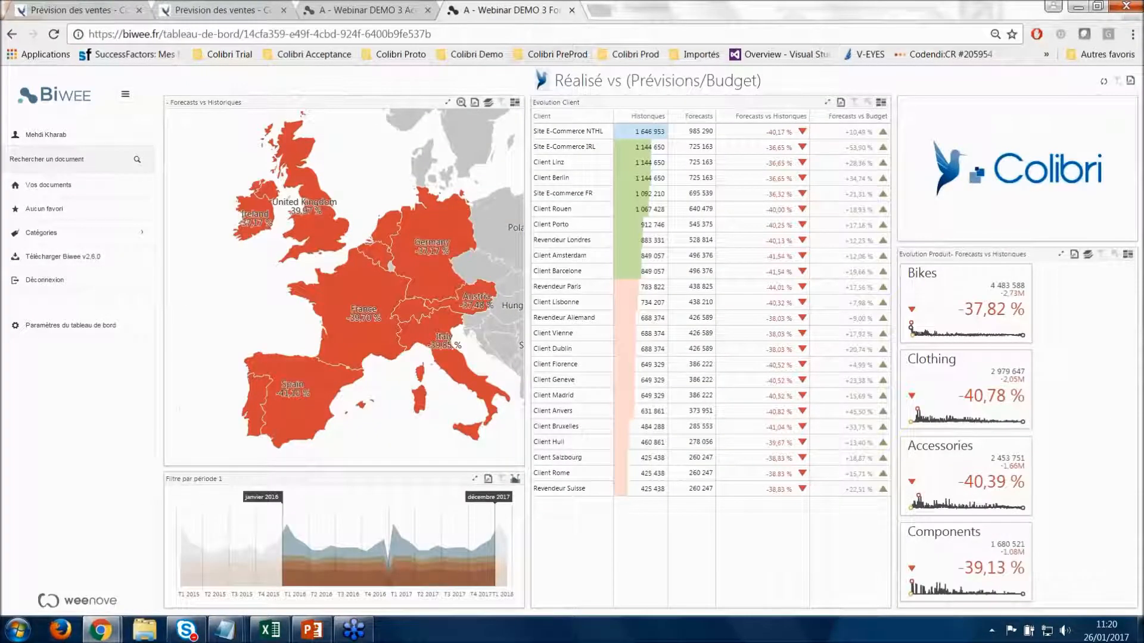
pyautogui.click(127, 95)
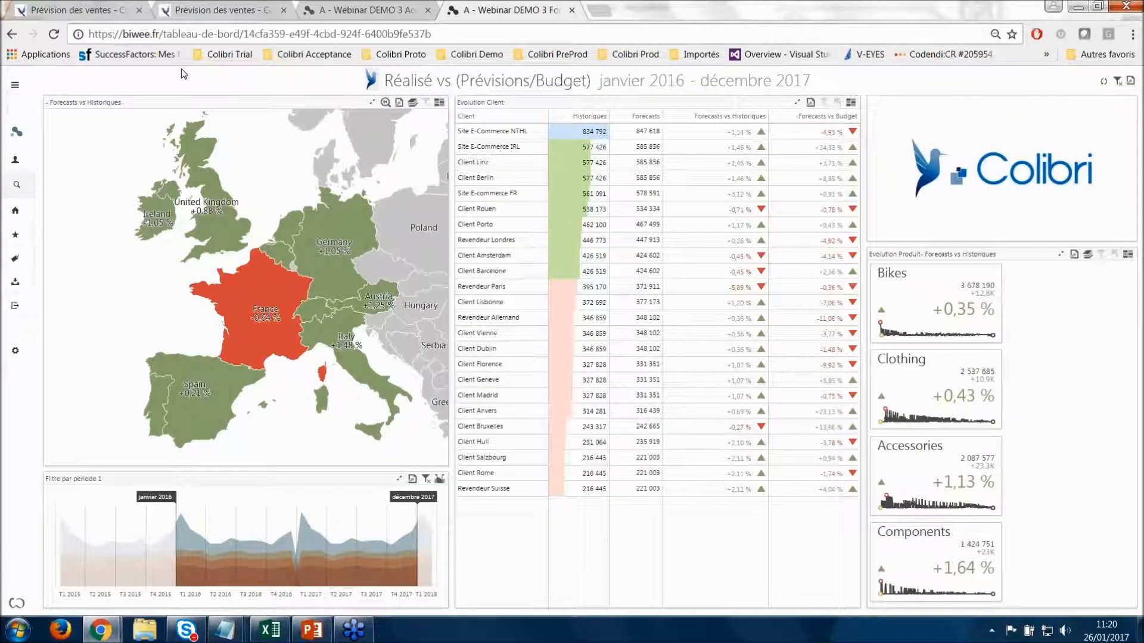
# Switch the map's indicator to Forecasts vs Budget and return to the PowerPoint presentation.
pyautogui.click(414, 104)
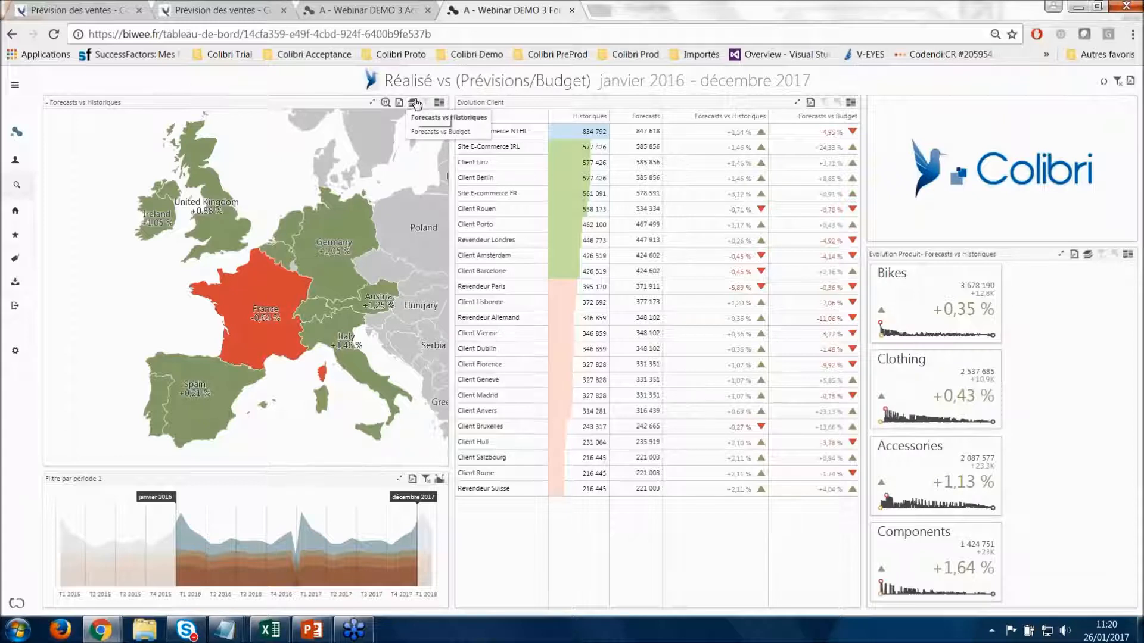
pyautogui.click(430, 137)
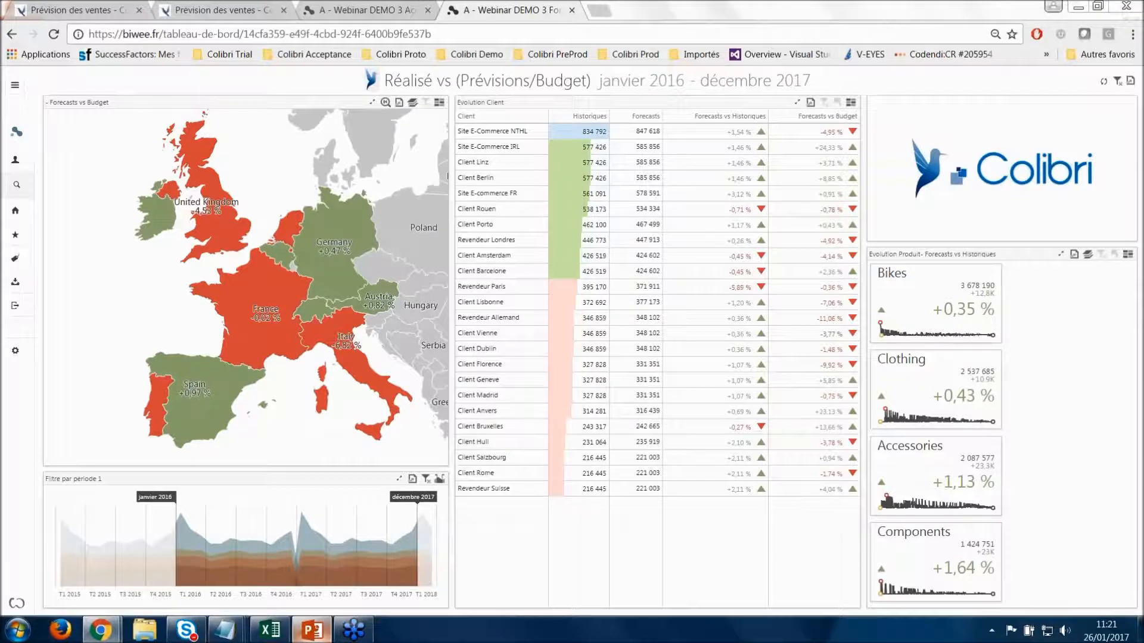
pyautogui.click(312, 630)
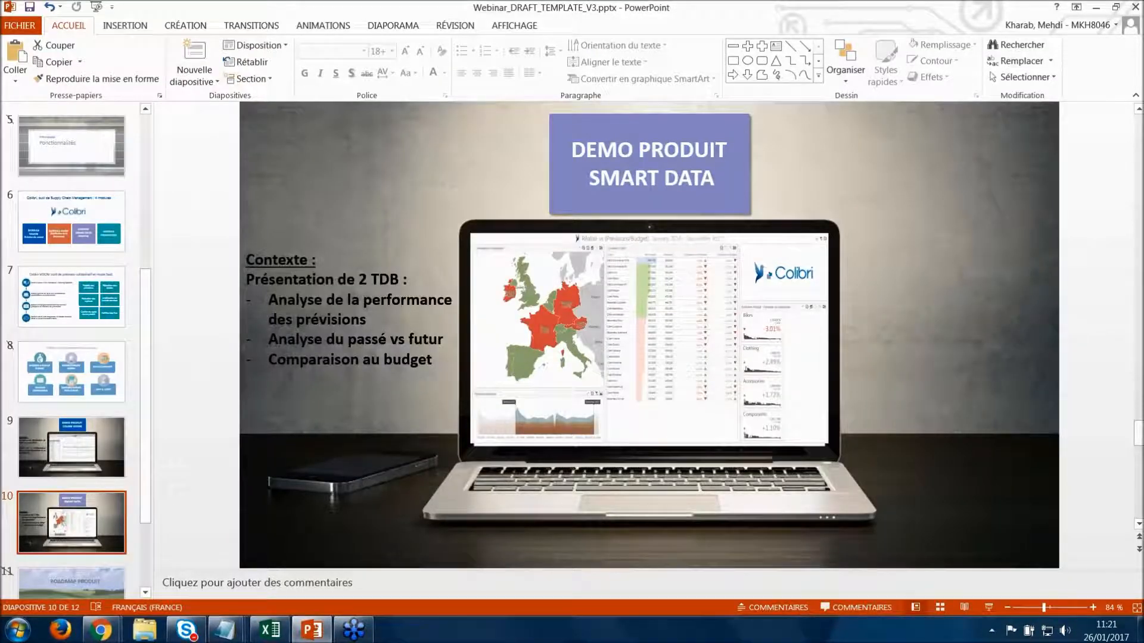
pyautogui.click(1134, 42)
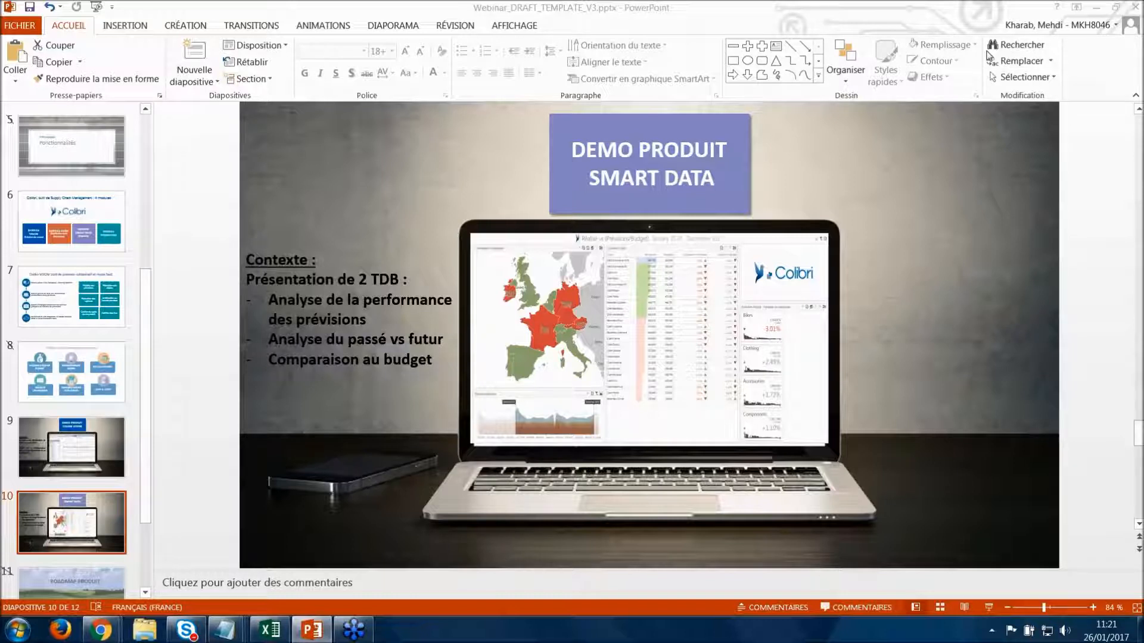
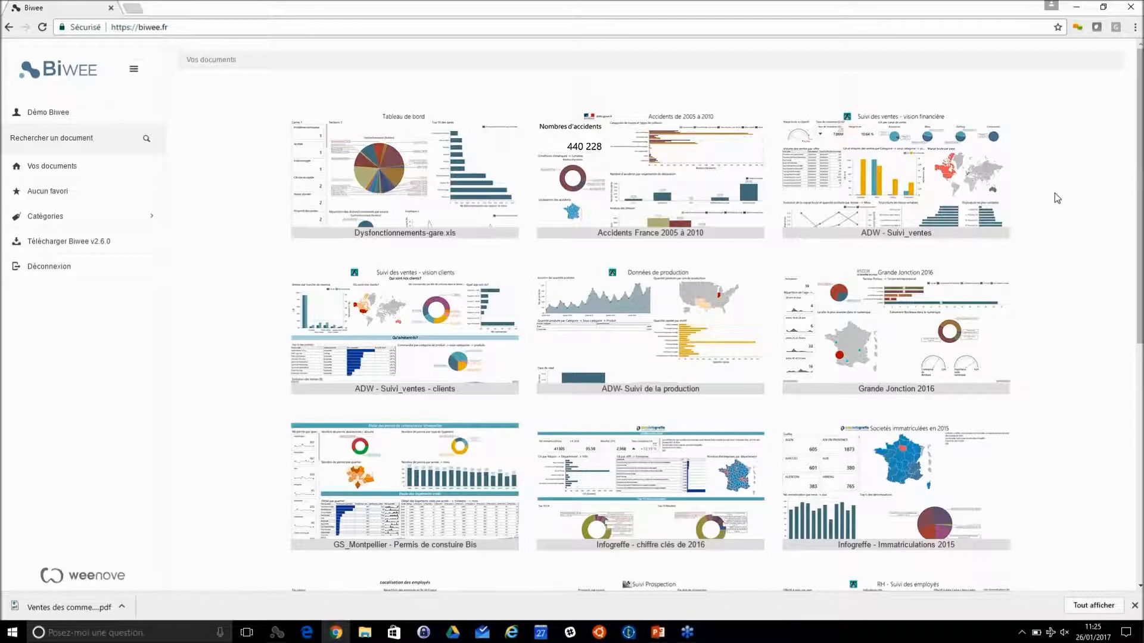
# Open the "TS_Ventes des commerciaux" dashboard from the Suivi Commercial category and collapse the side menu.
pyautogui.scroll(-4, 1054, 212)
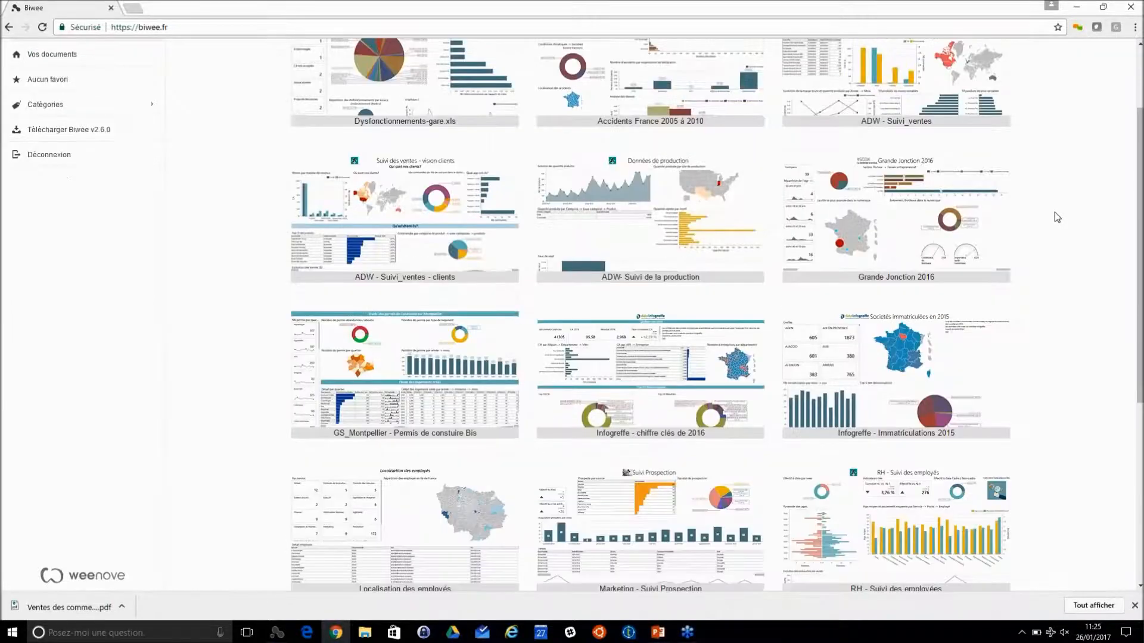
pyautogui.scroll(-3, 1055, 215)
pyautogui.scroll(8, 1053, 274)
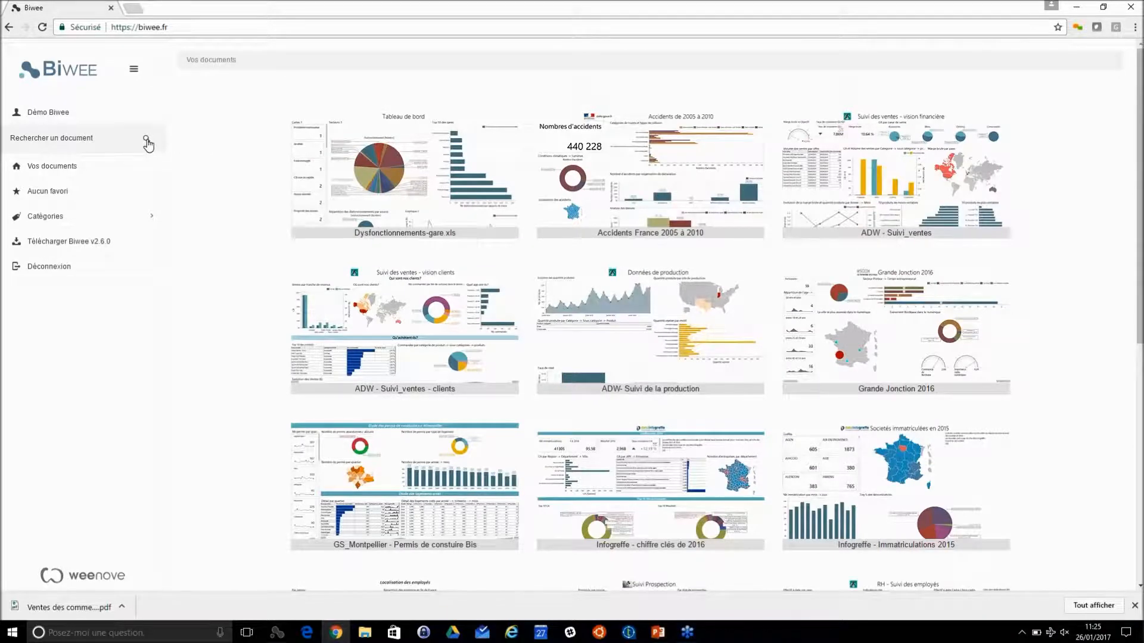
pyautogui.click(67, 218)
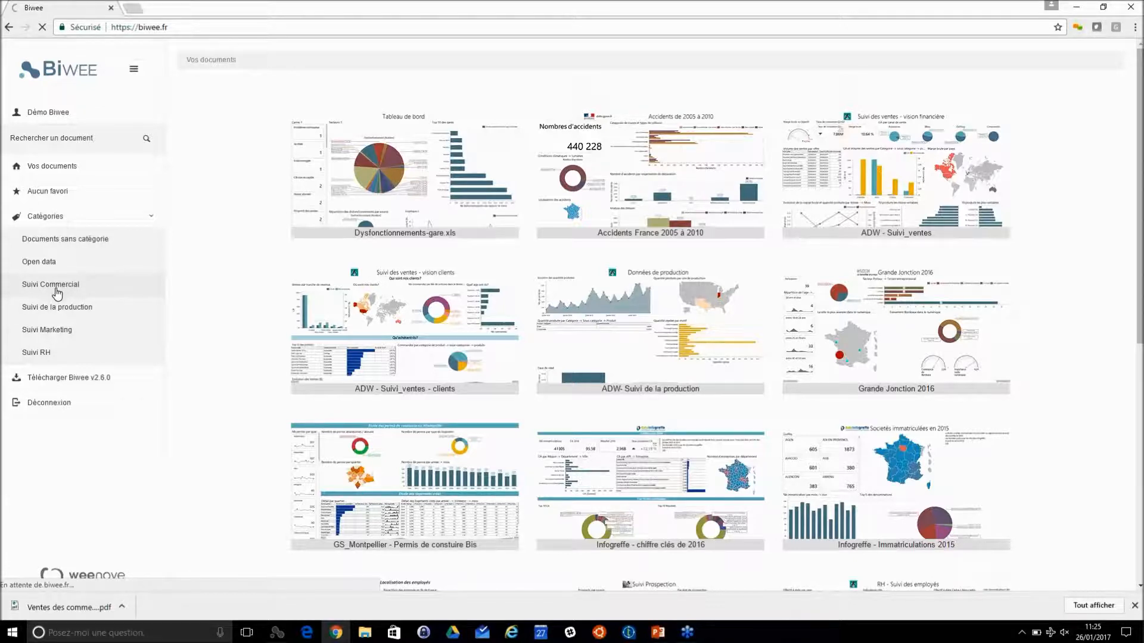
pyautogui.click(59, 293)
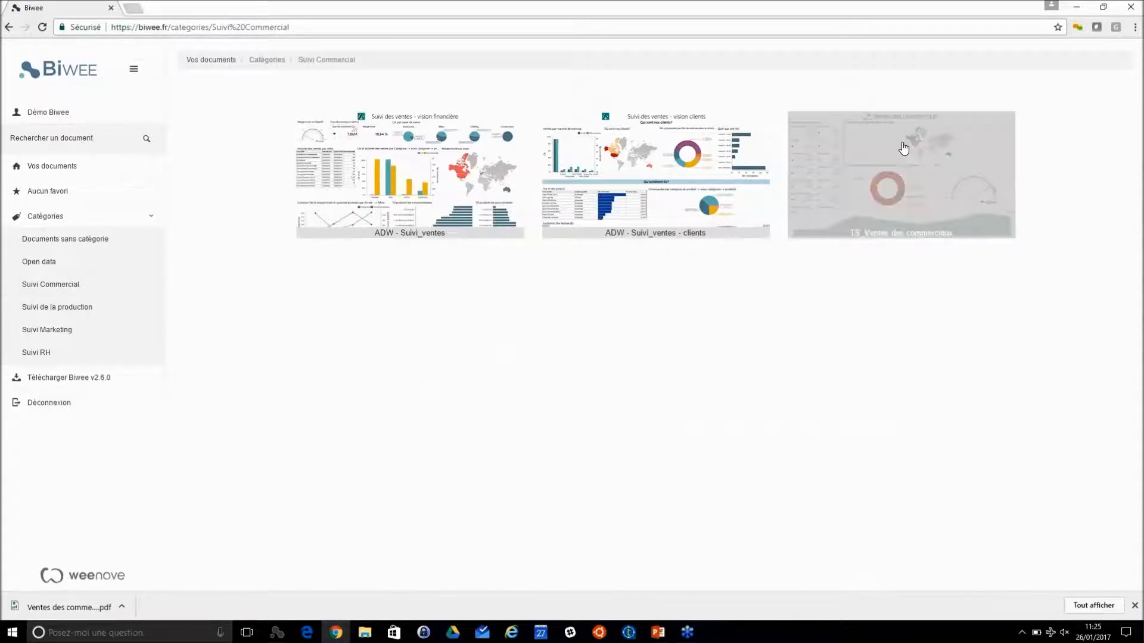
pyautogui.click(886, 165)
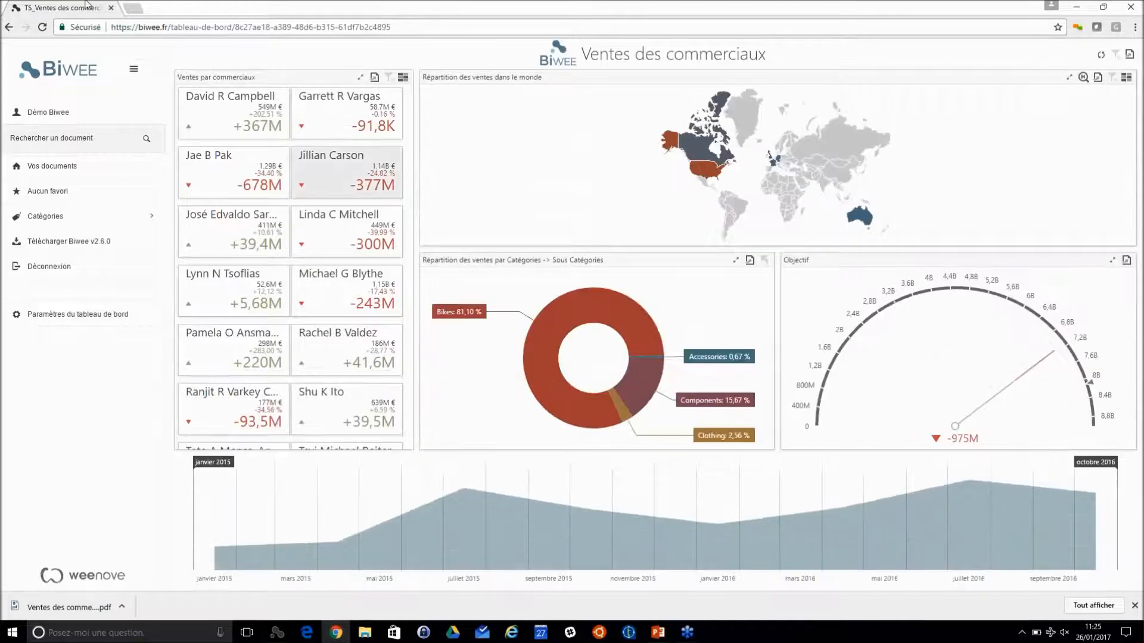
pyautogui.click(134, 72)
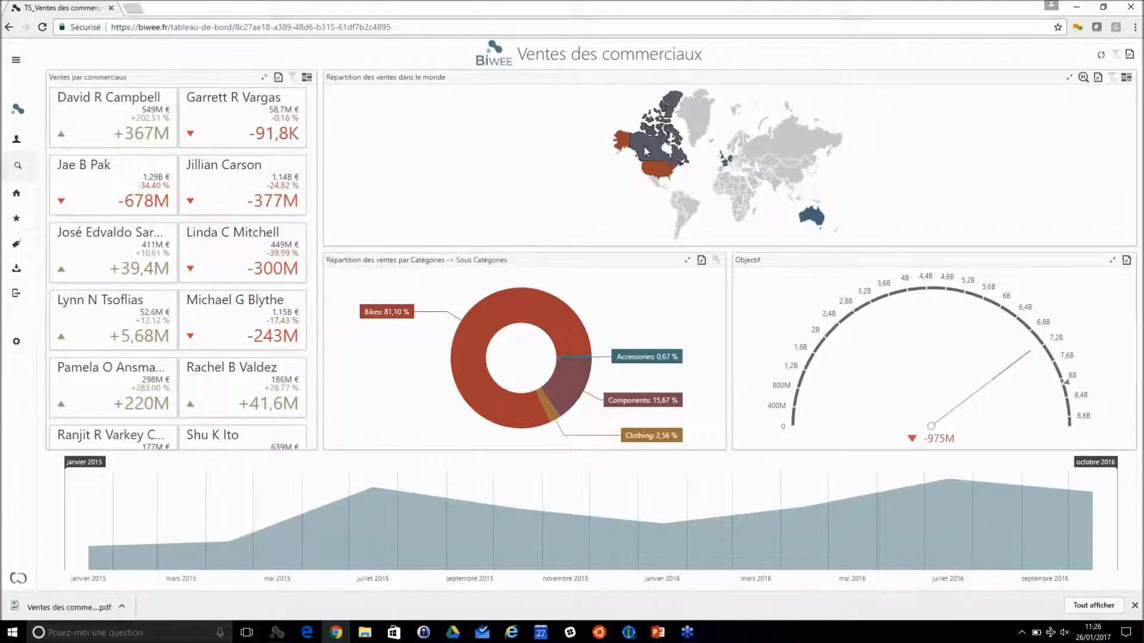
# Drill the category donut chart down into the Bikes subcategories.
pyautogui.moveTo(646, 151)
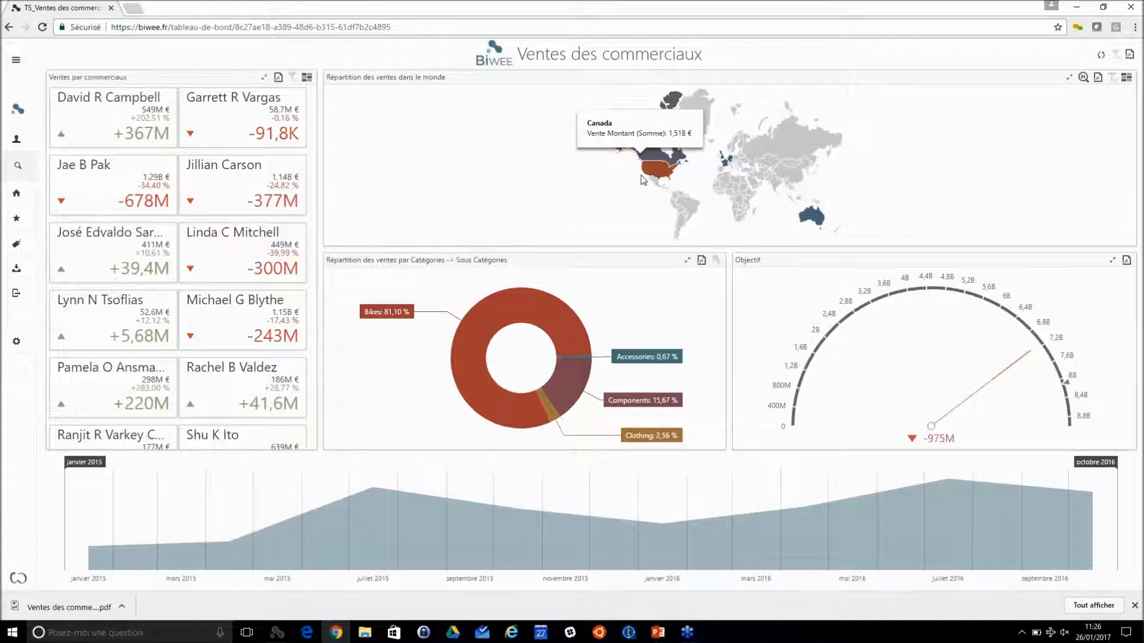
pyautogui.moveTo(650, 178)
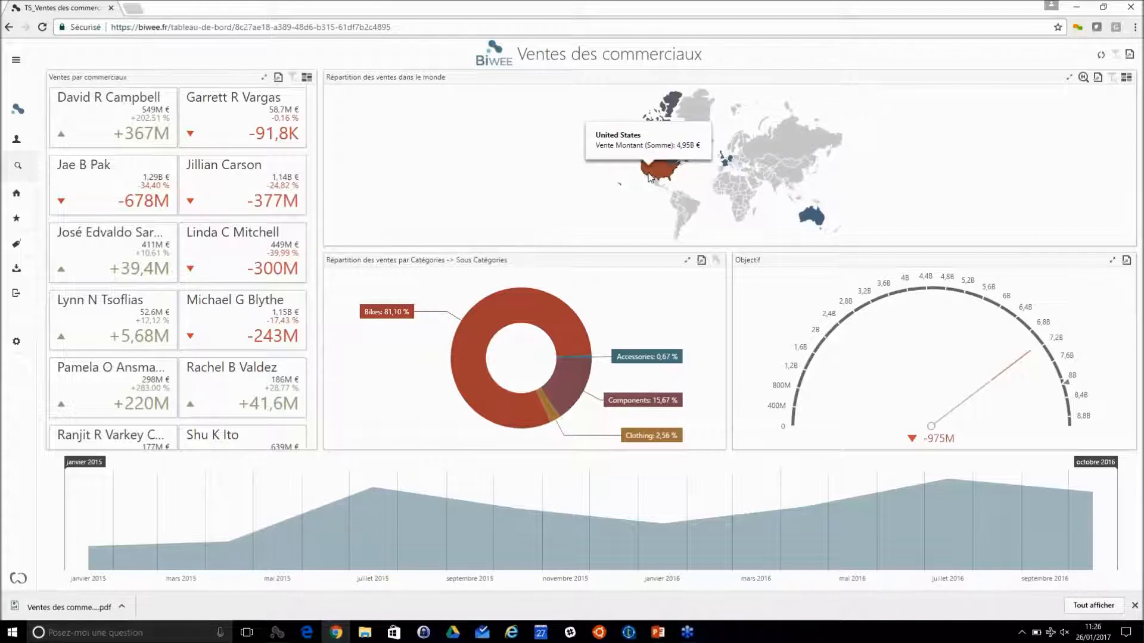
pyautogui.moveTo(725, 170)
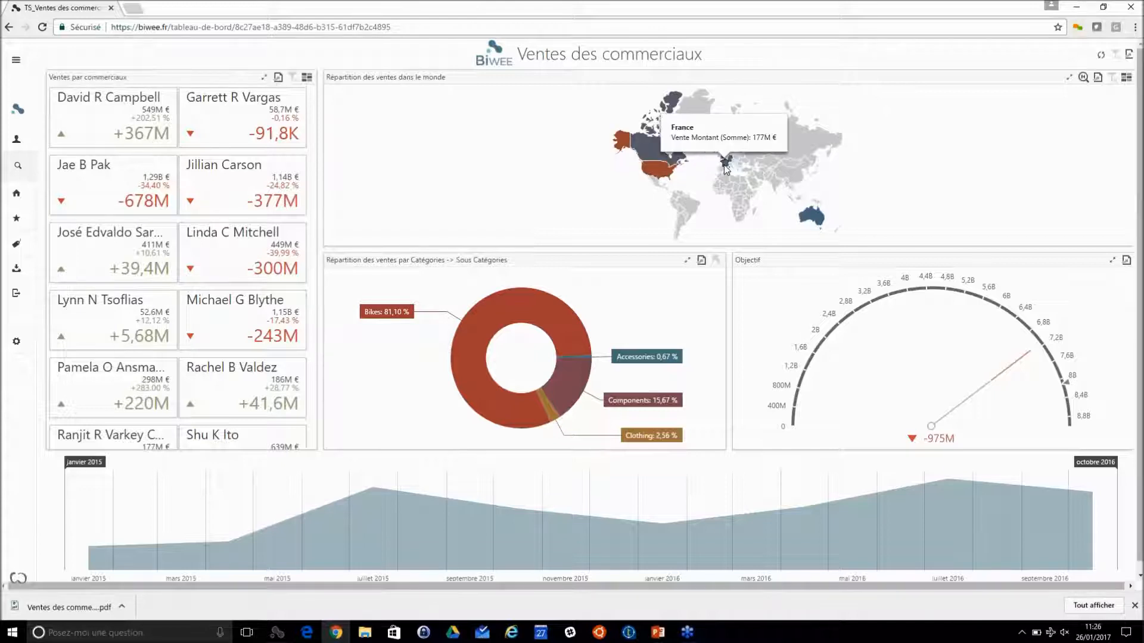
pyautogui.moveTo(808, 221)
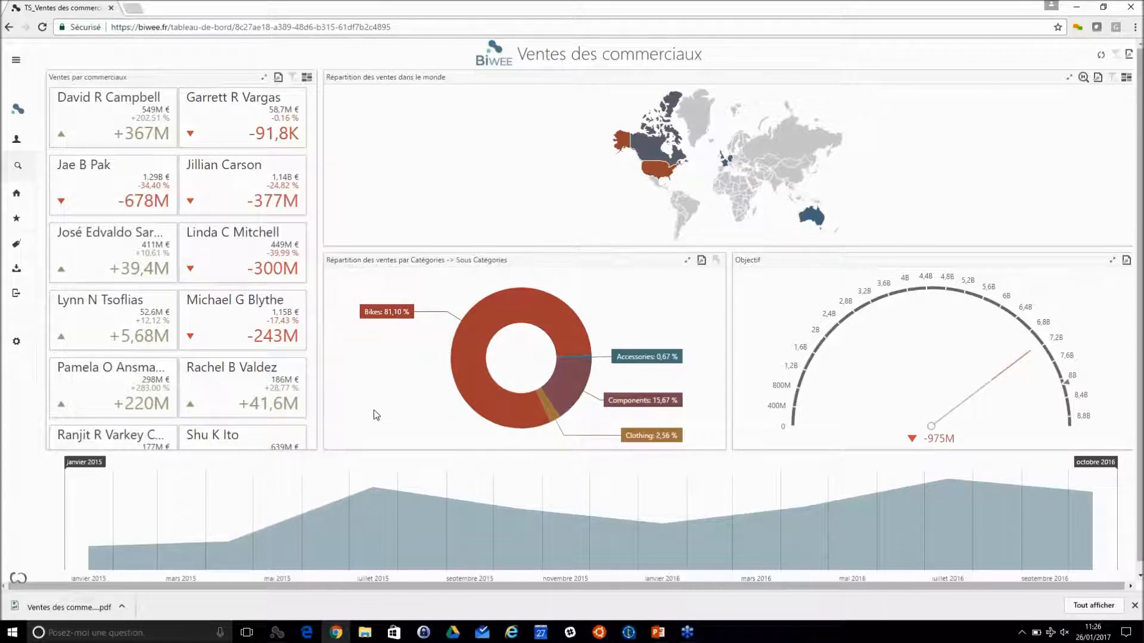
pyautogui.click(466, 345)
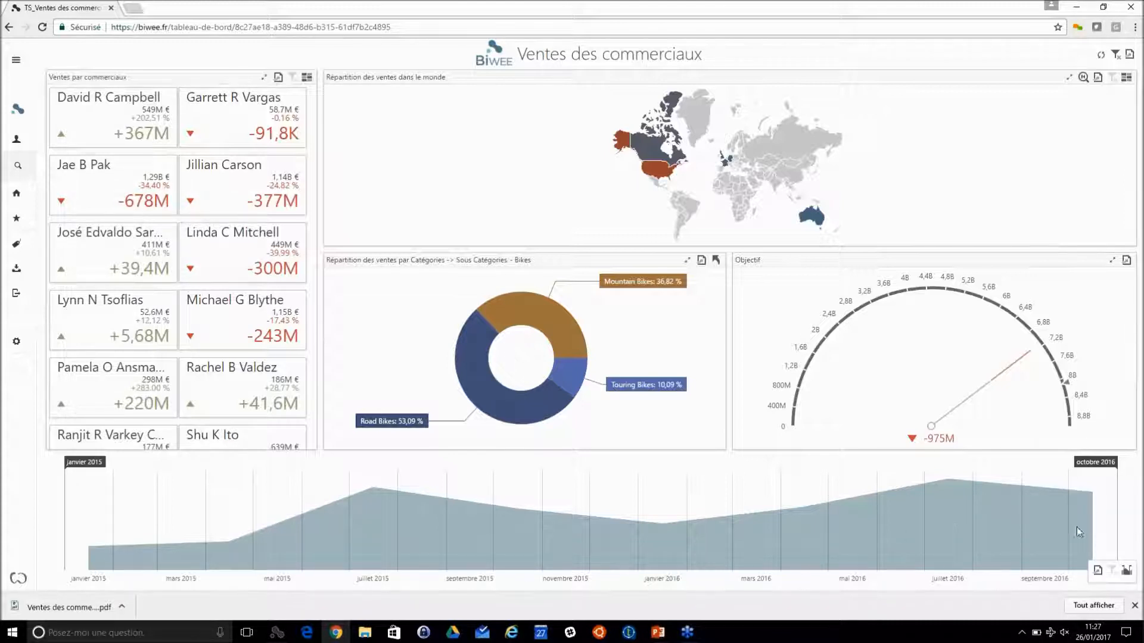
# Limit the dashboard's time range to the last six months ("6 derniers mois").
pyautogui.rightClick(1130, 572)
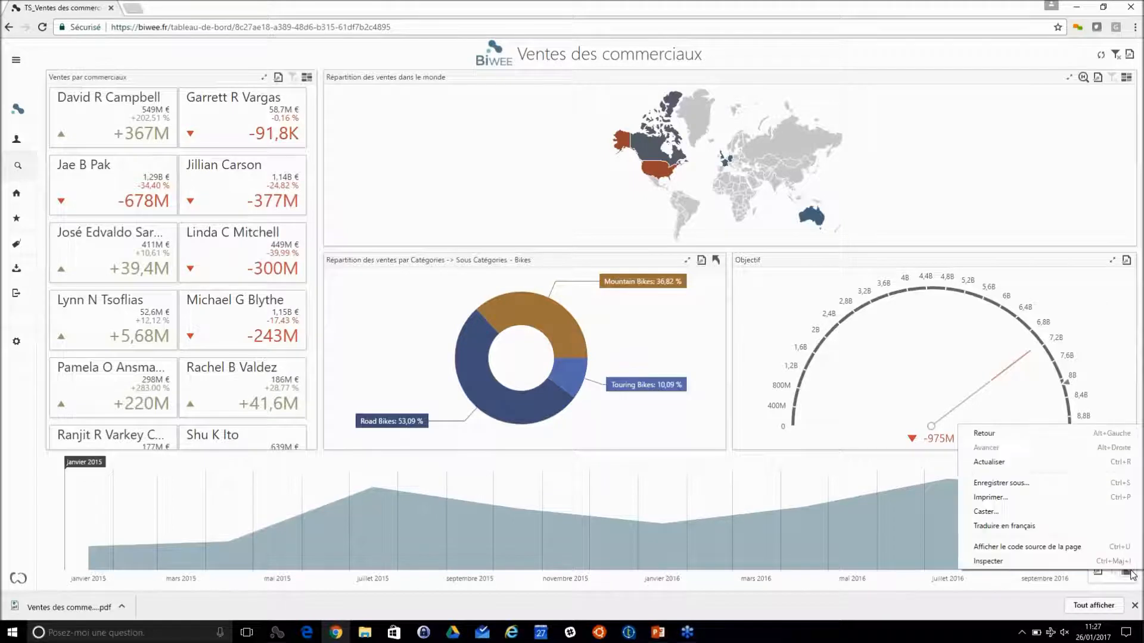
pyautogui.click(925, 597)
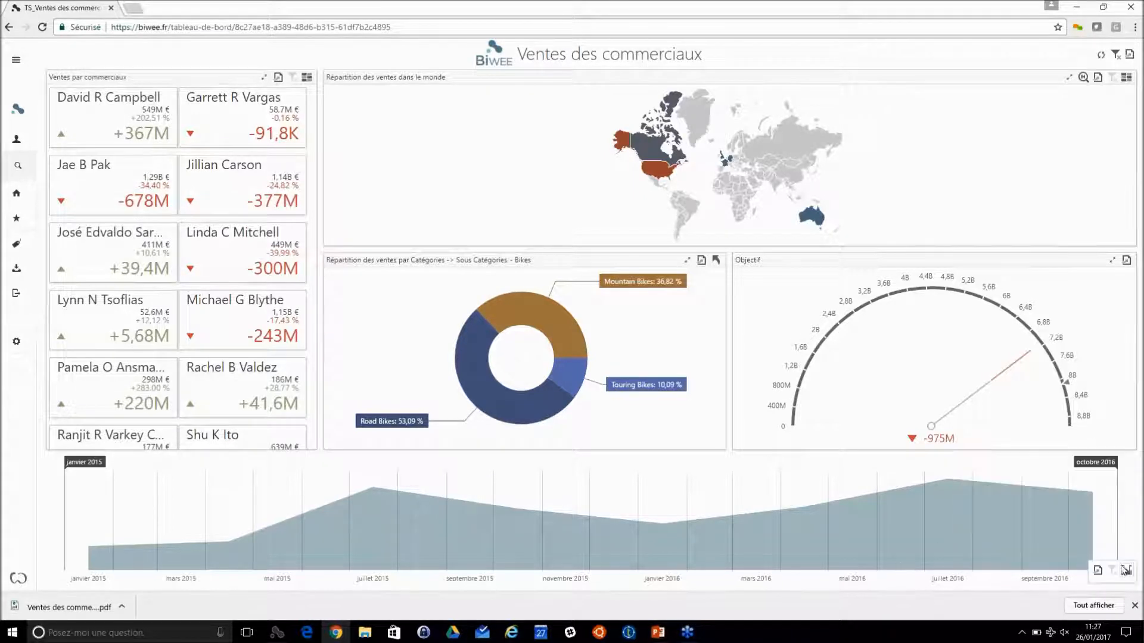
pyautogui.click(1127, 572)
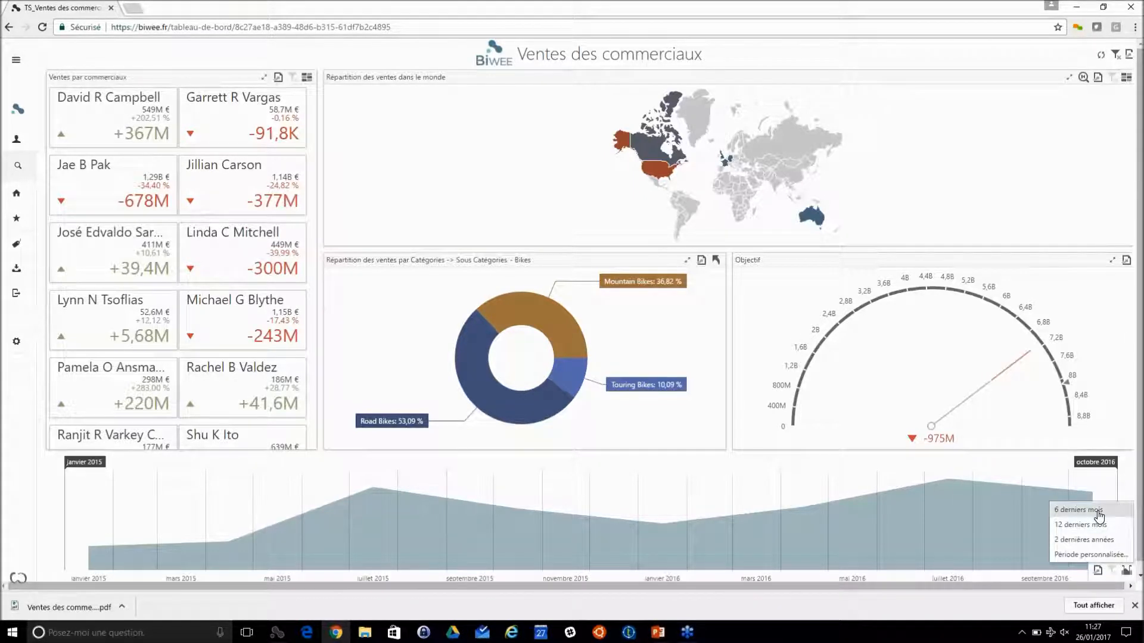
pyautogui.click(1099, 516)
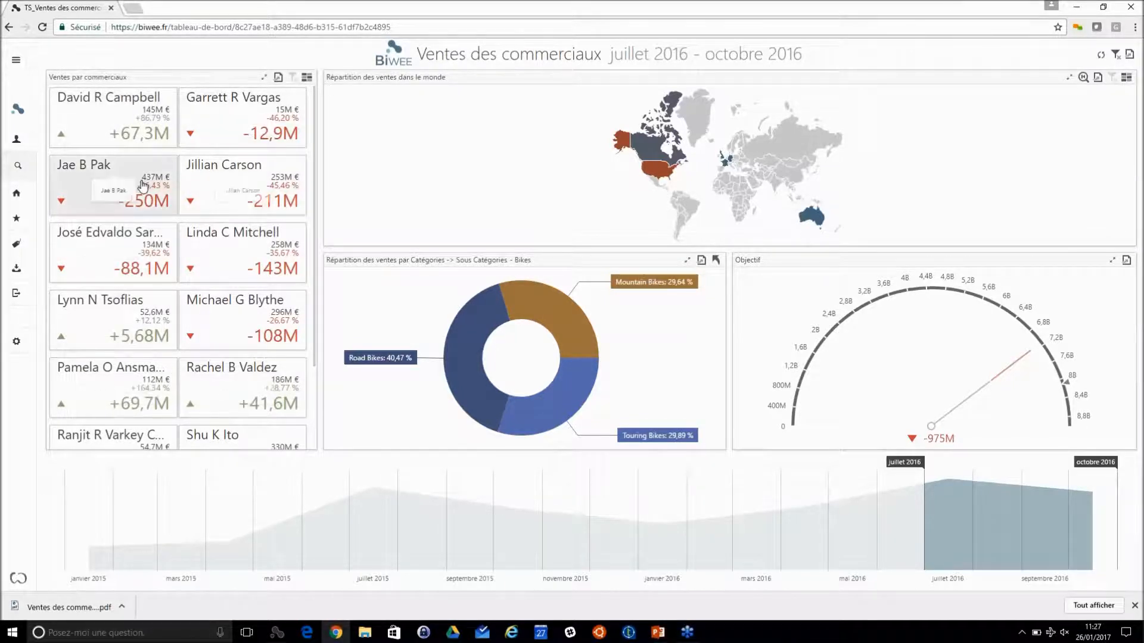
# Filter the dashboard on the first salesperson card and bring the donut chart back up to the category level.
pyautogui.click(98, 124)
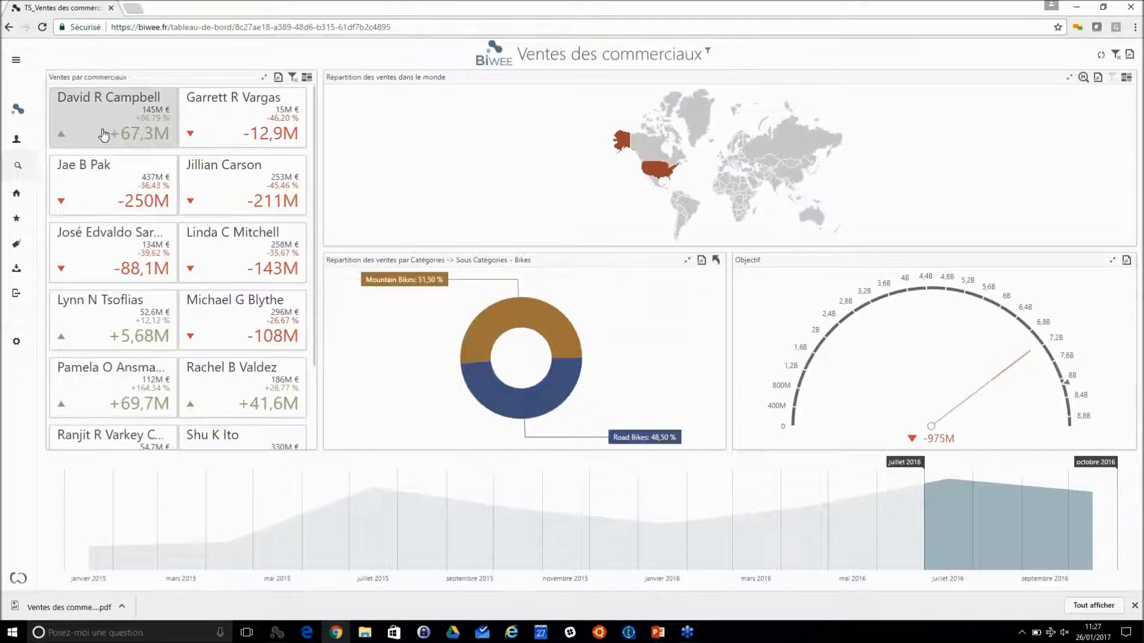
pyautogui.moveTo(655, 172)
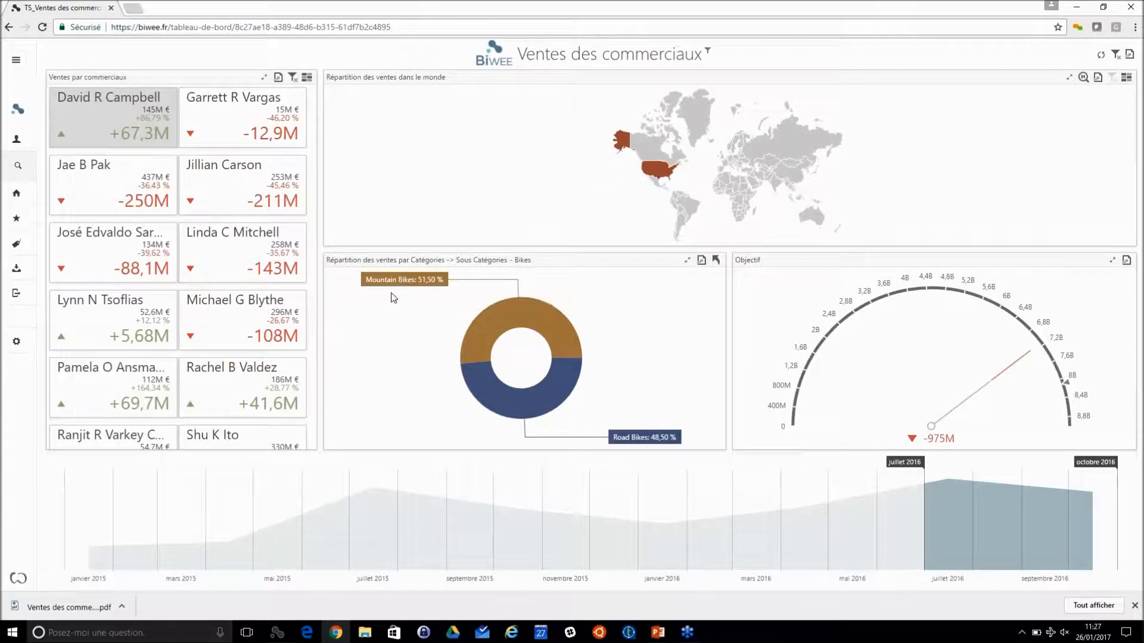
pyautogui.moveTo(393, 291)
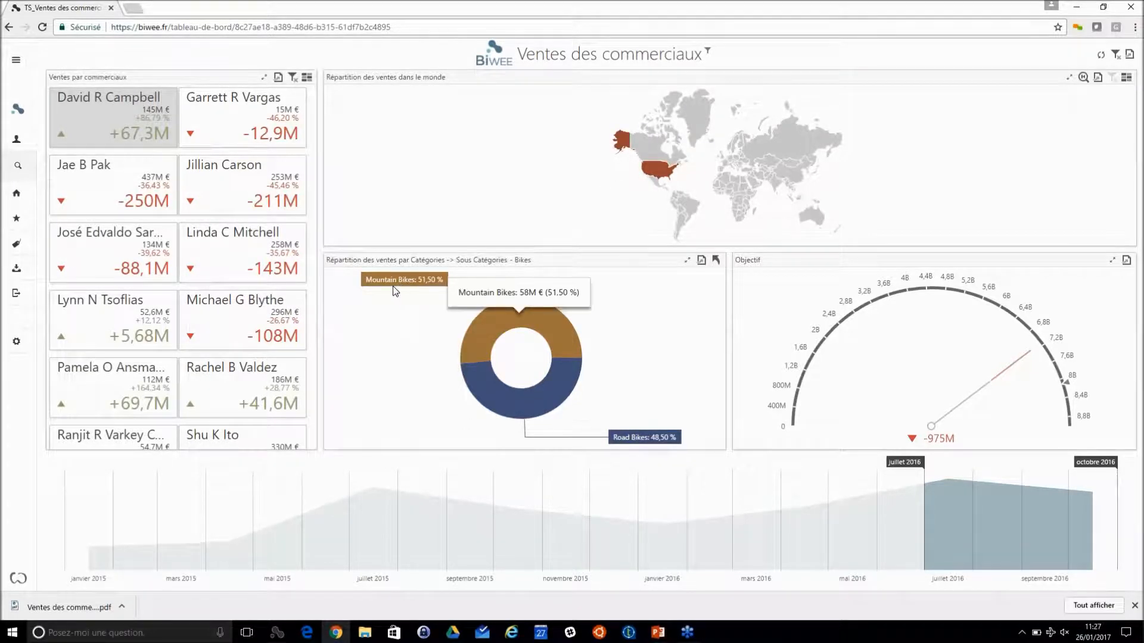
pyautogui.click(717, 264)
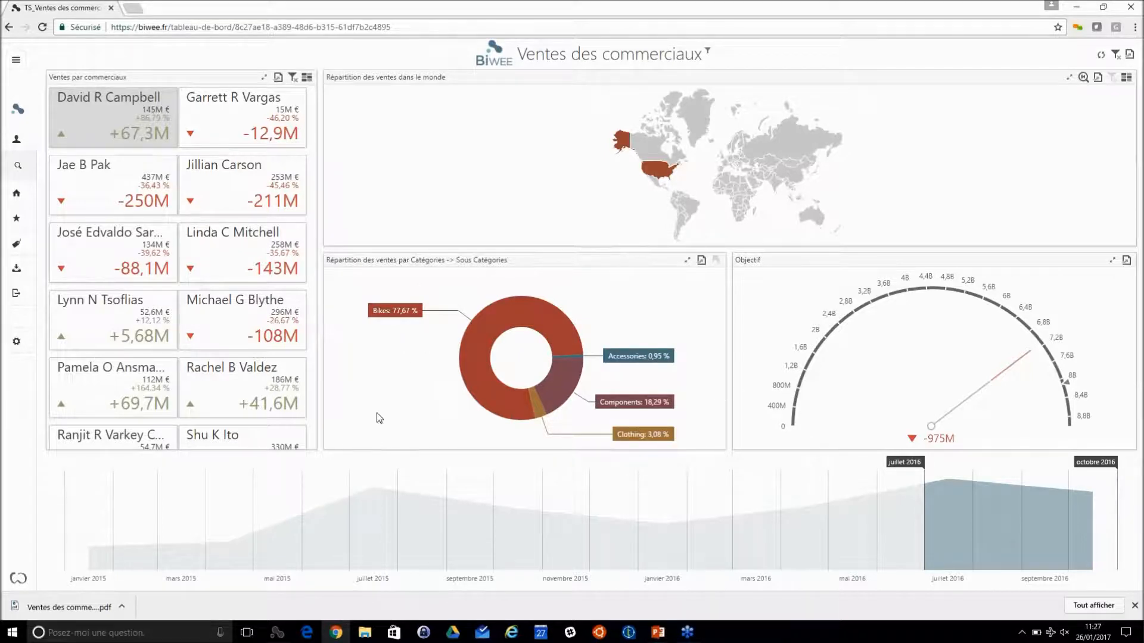
# Filter the dashboard on the second salesperson card and extend the time range to janvier 2015 – octobre 2016.
pyautogui.click(245, 126)
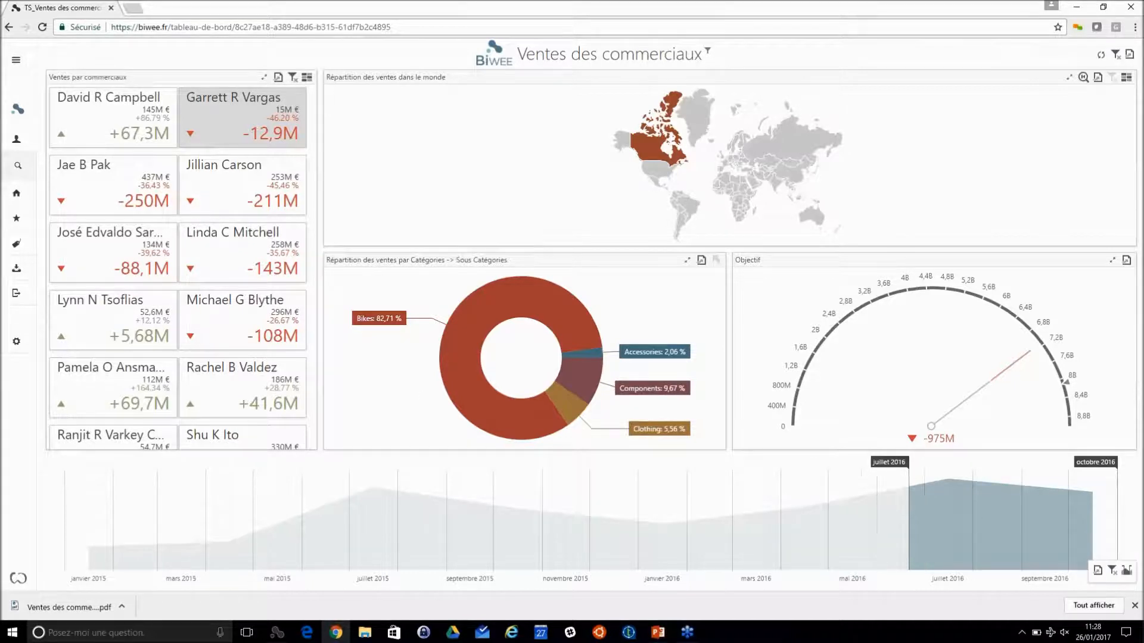
pyautogui.moveTo(909, 497); pyautogui.dragTo(66, 497)
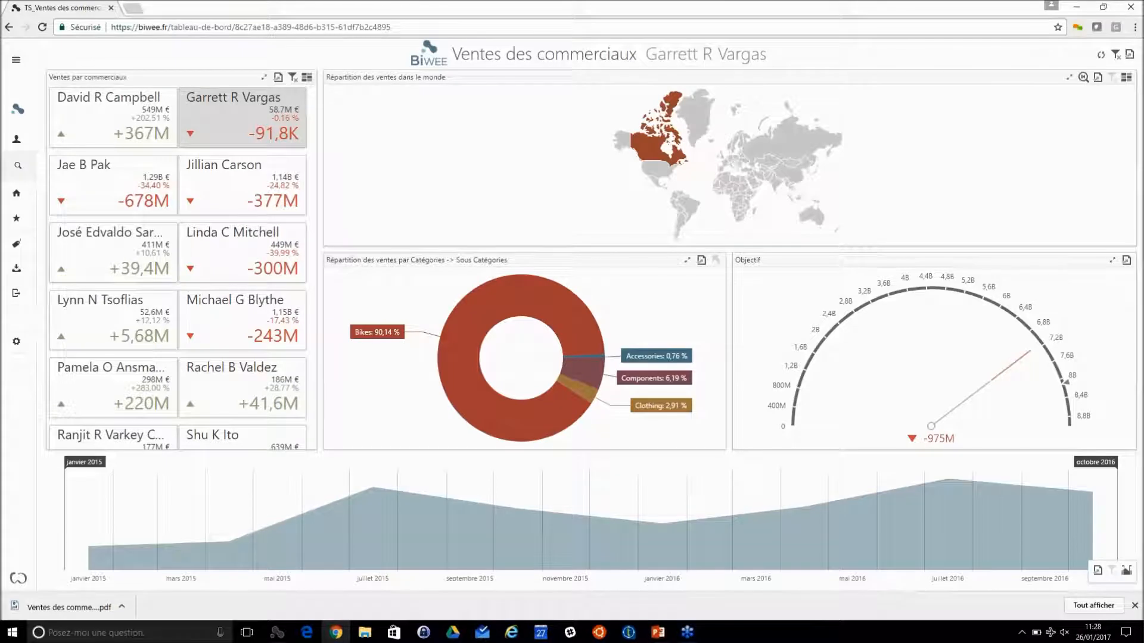
# Show the export options of the whole dashboard, PDF and image.
pyautogui.click(701, 261)
pyautogui.click(1134, 25)
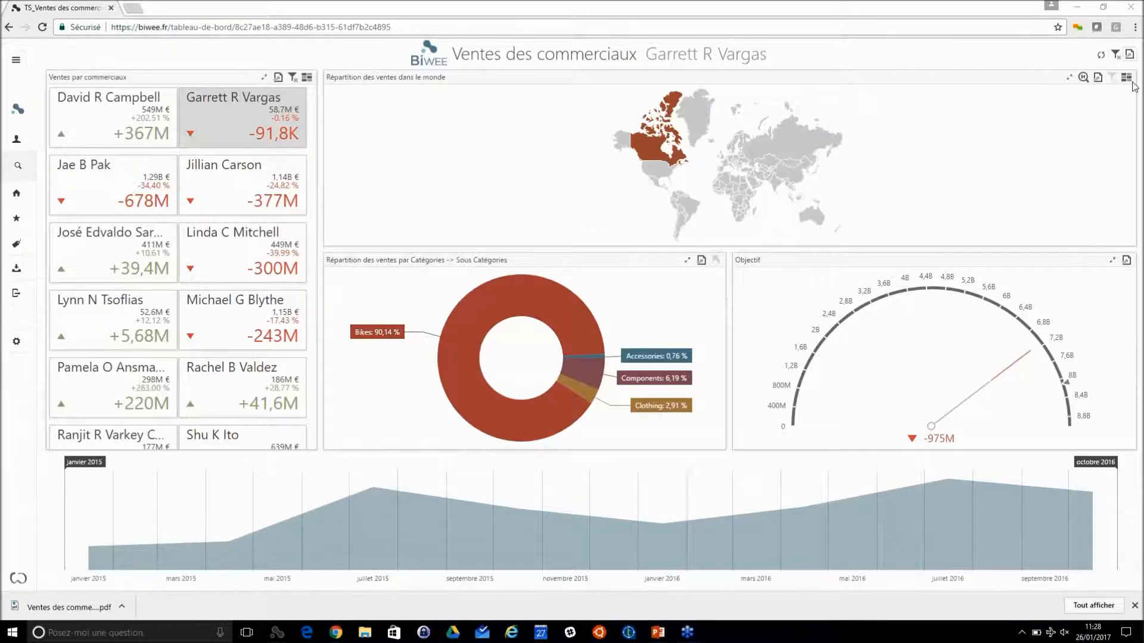
pyautogui.click(1129, 55)
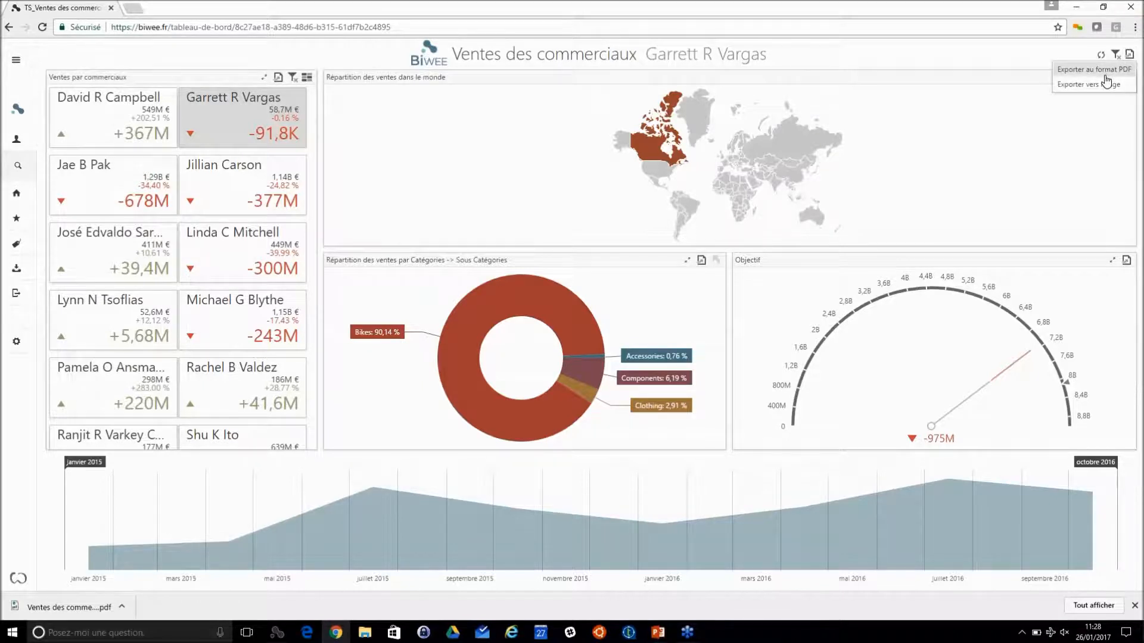
pyautogui.click(1082, 85)
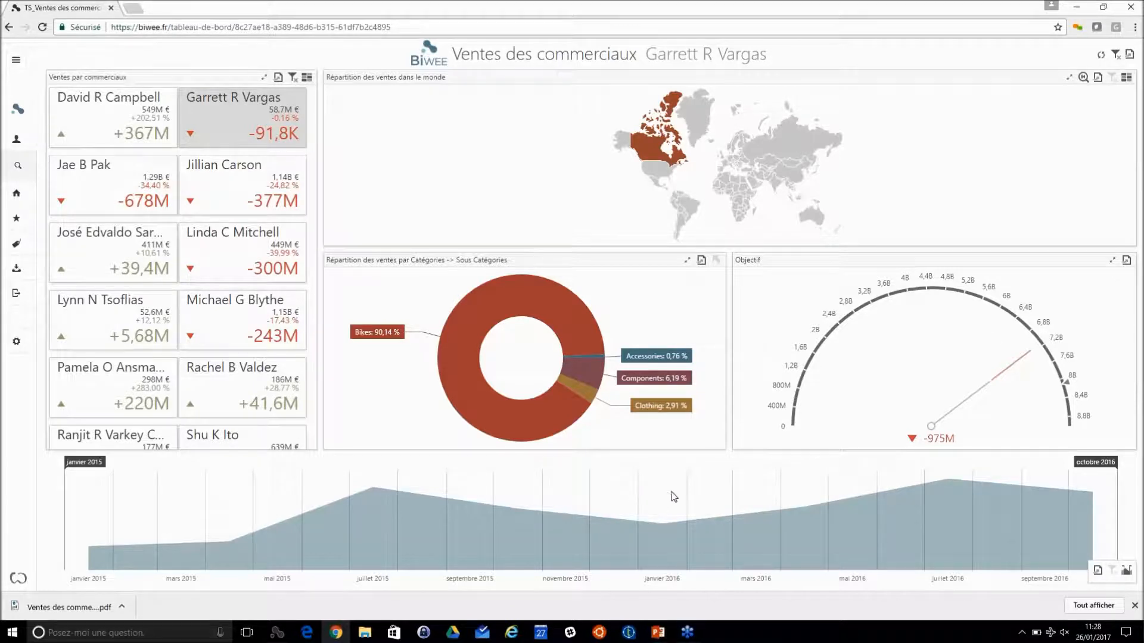
# In the Biwee desktop application, expand the favourites and open the new connection page listing the connection types.
pyautogui.click(1077, 9)
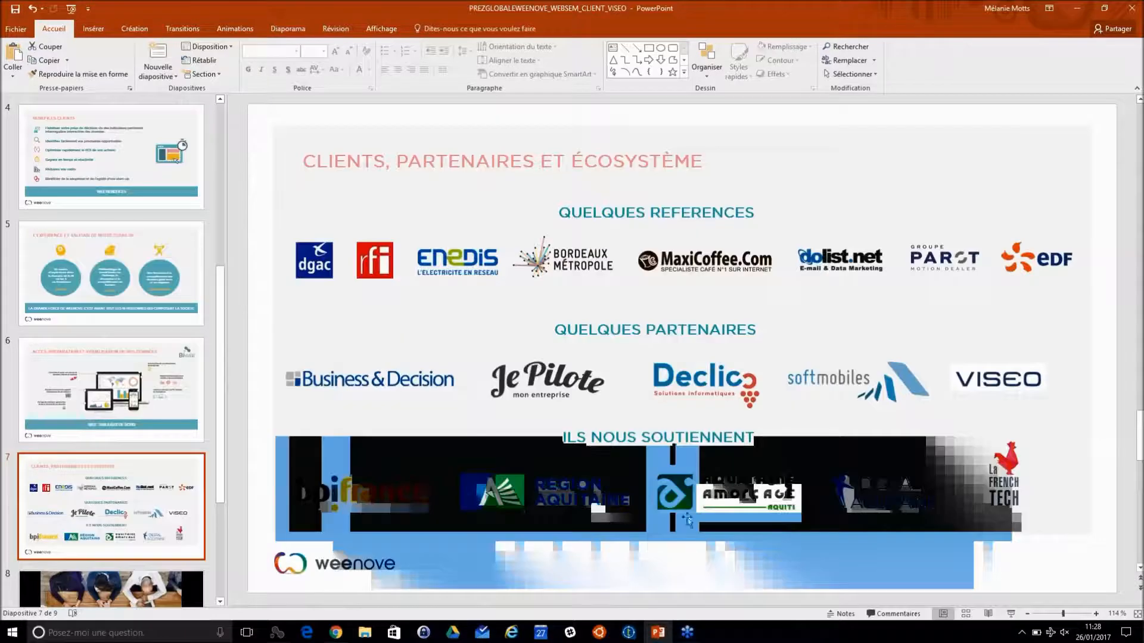
pyautogui.click(278, 636)
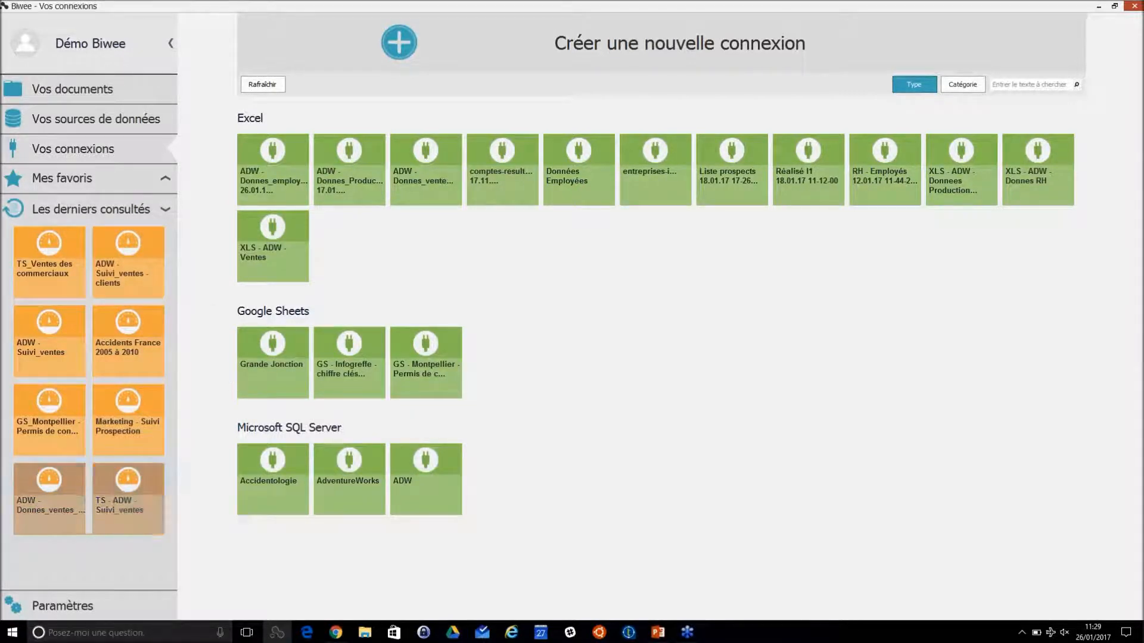
pyautogui.click(154, 181)
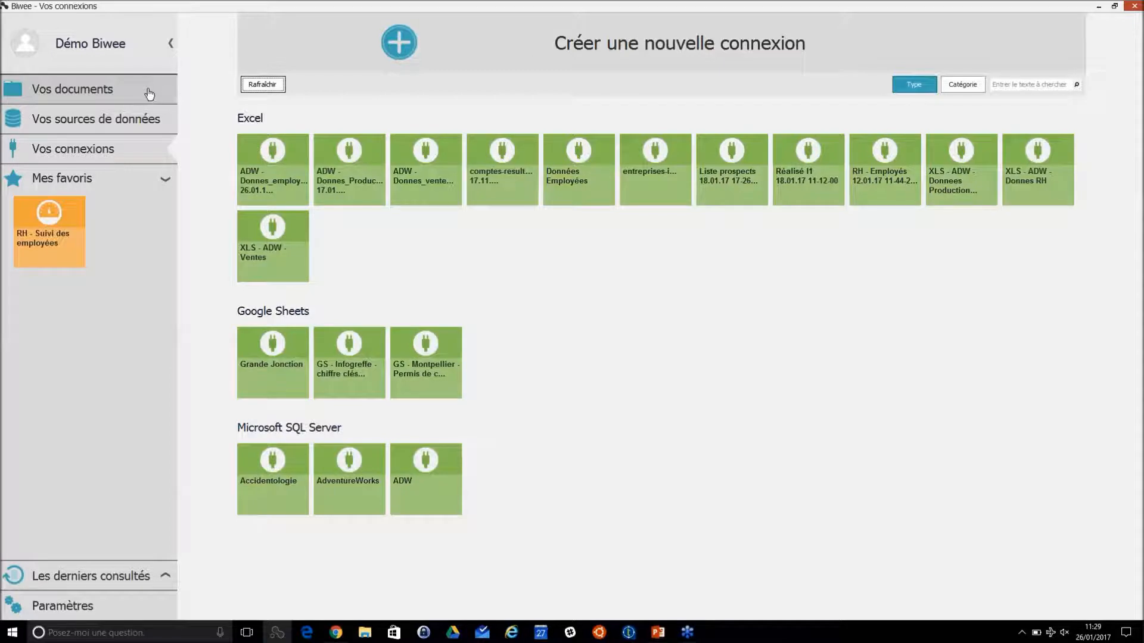
pyautogui.click(95, 158)
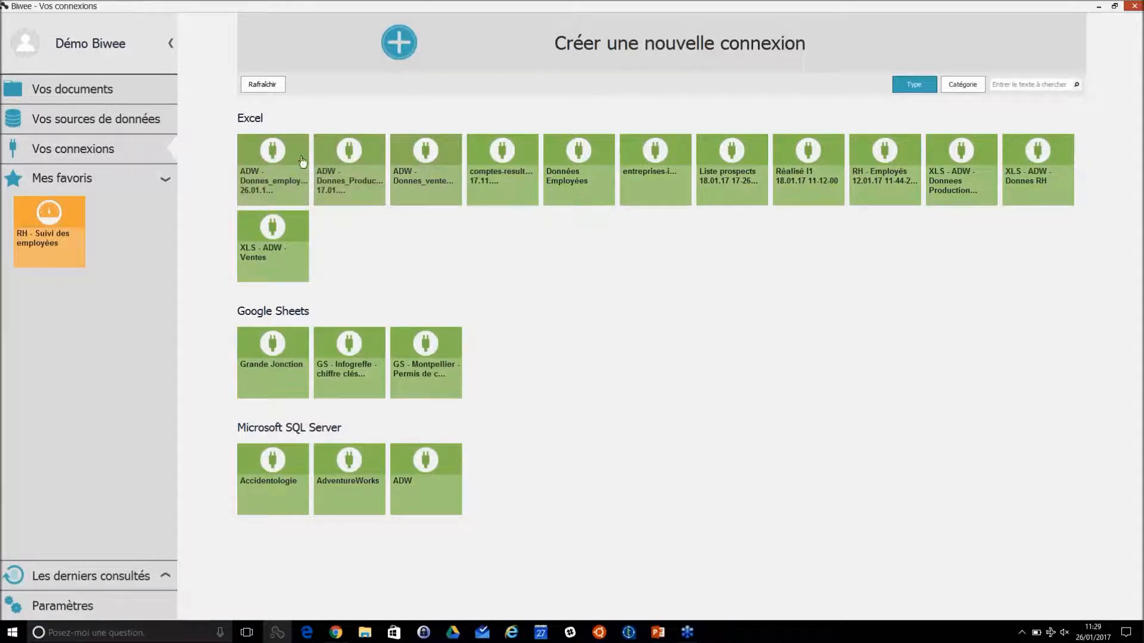
pyautogui.click(398, 47)
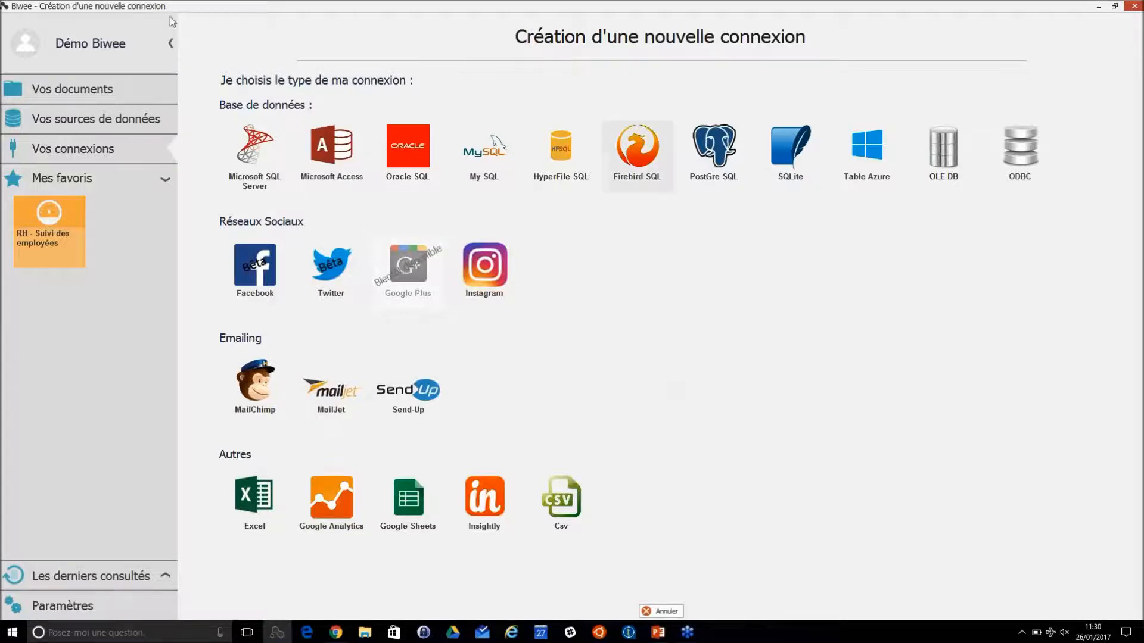
# Start a new data source from the "ADW - Donnes_employees" Excel file on the desktop and return the Biwee window to full size.
pyautogui.click(98, 125)
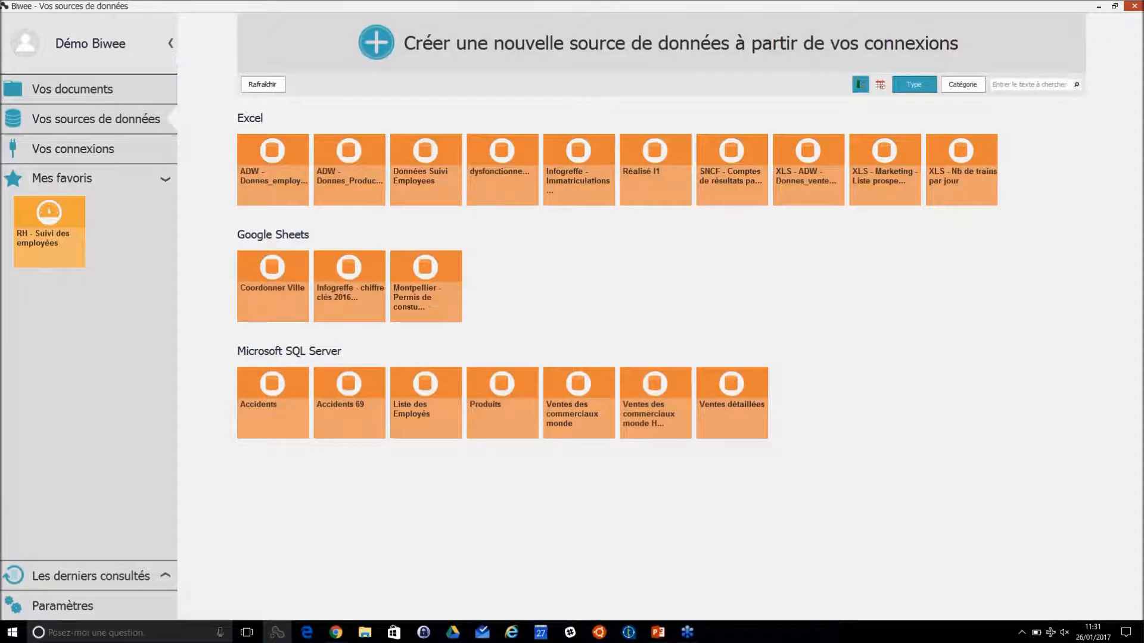
pyautogui.click(1115, 7)
pyautogui.click(1072, 11)
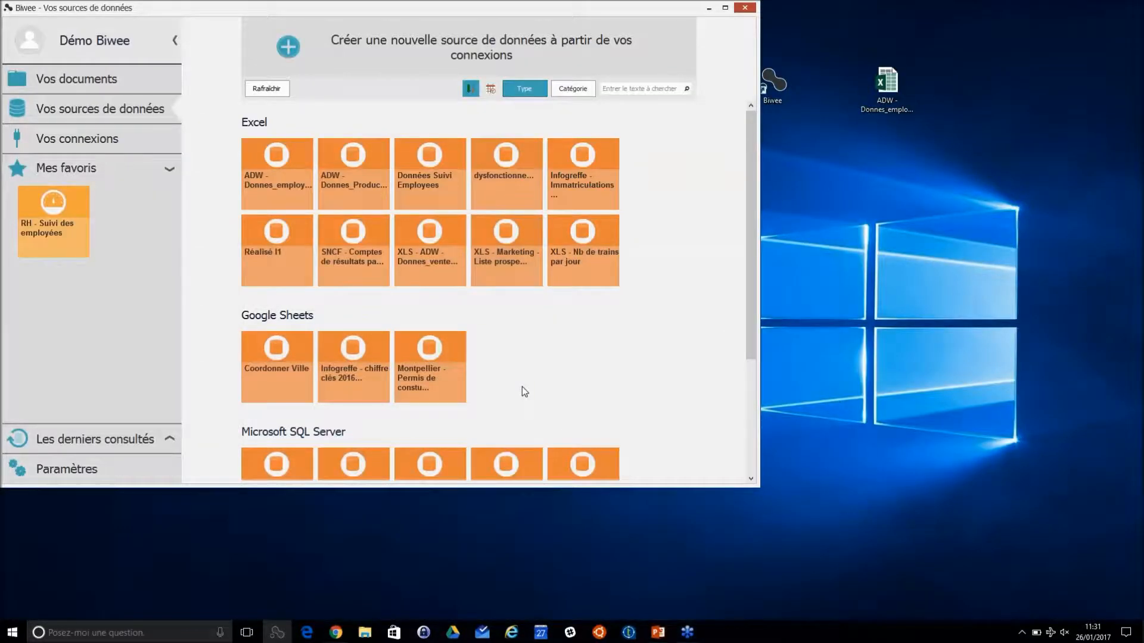
pyautogui.click(893, 81)
pyautogui.moveTo(636, 295); pyautogui.dragTo(616, 319)
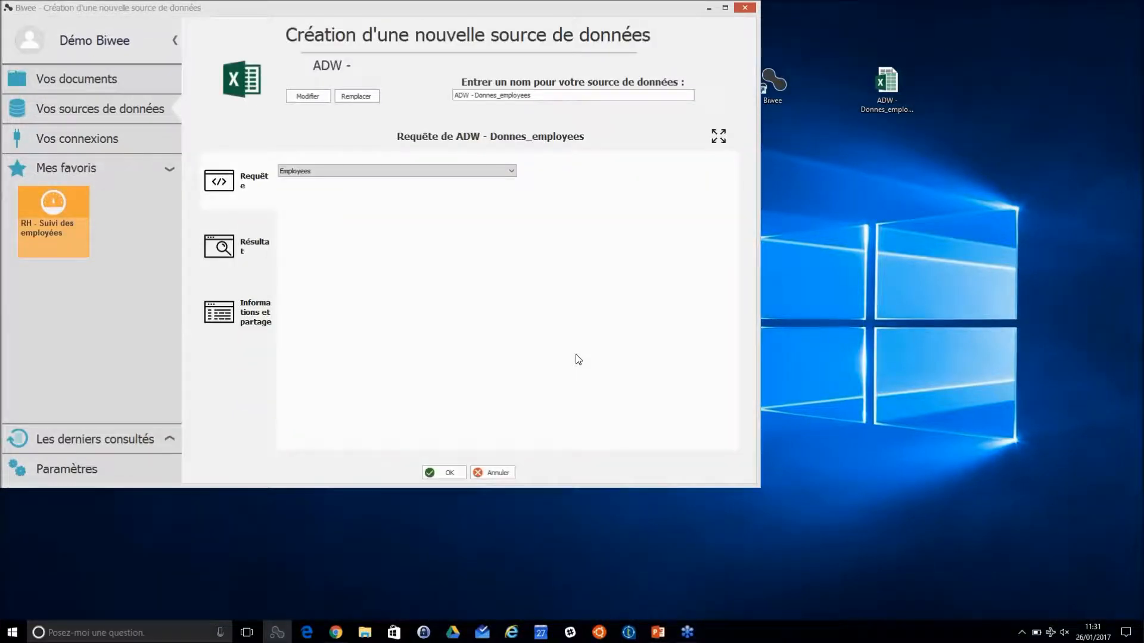
pyautogui.click(725, 9)
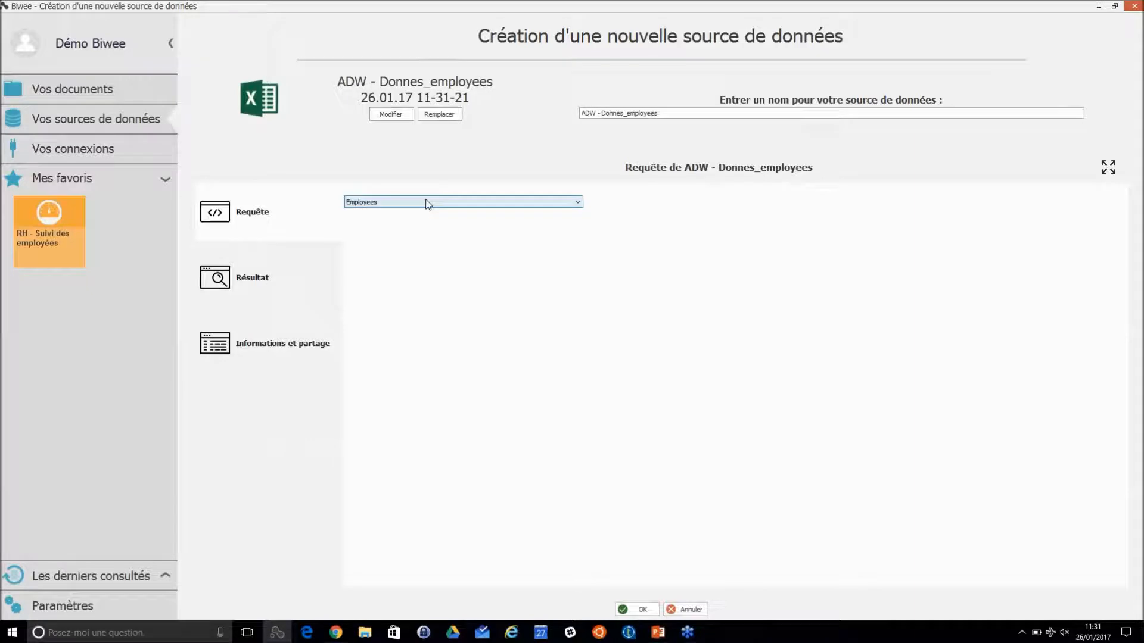
# Preview the query result of the Employees sheet and discard the new data source without saving it.
pyautogui.click(428, 205)
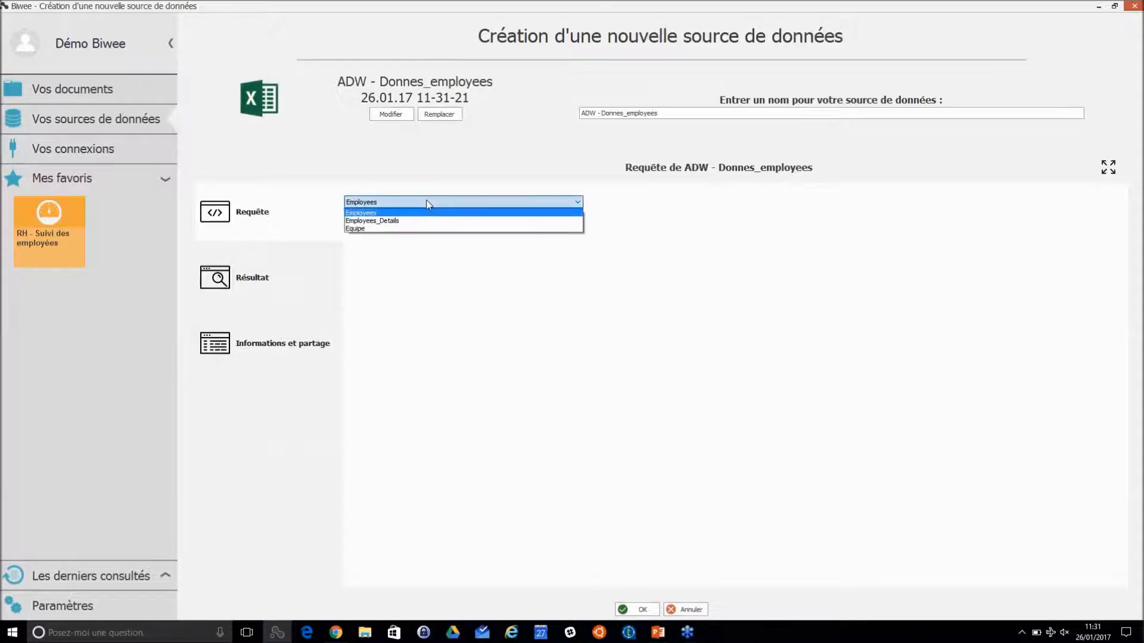
pyautogui.click(392, 213)
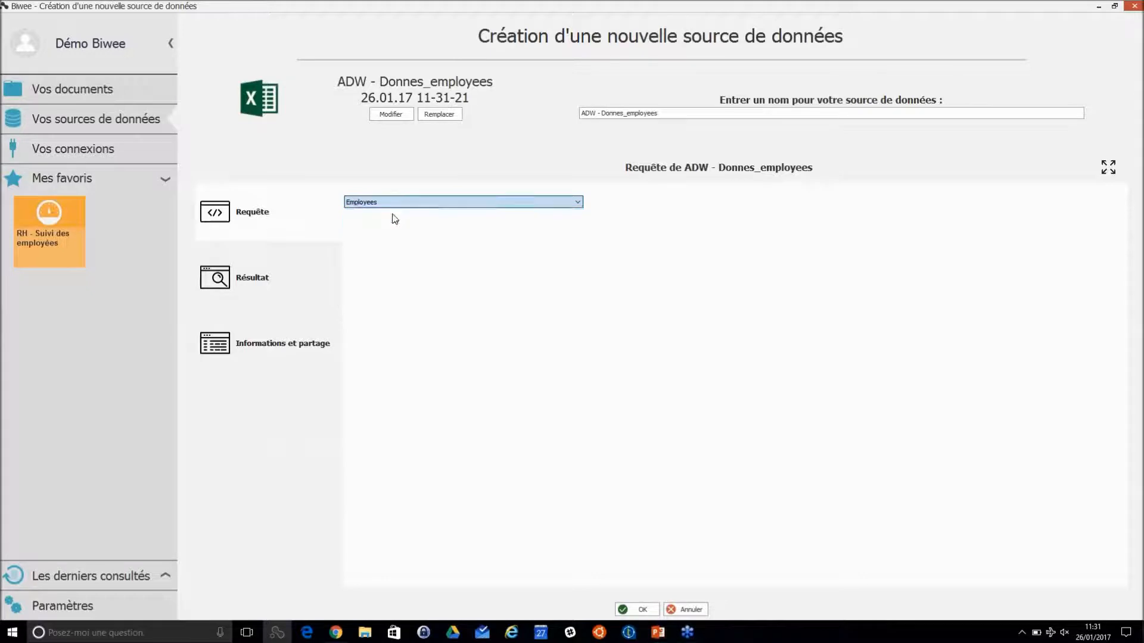
pyautogui.click(262, 277)
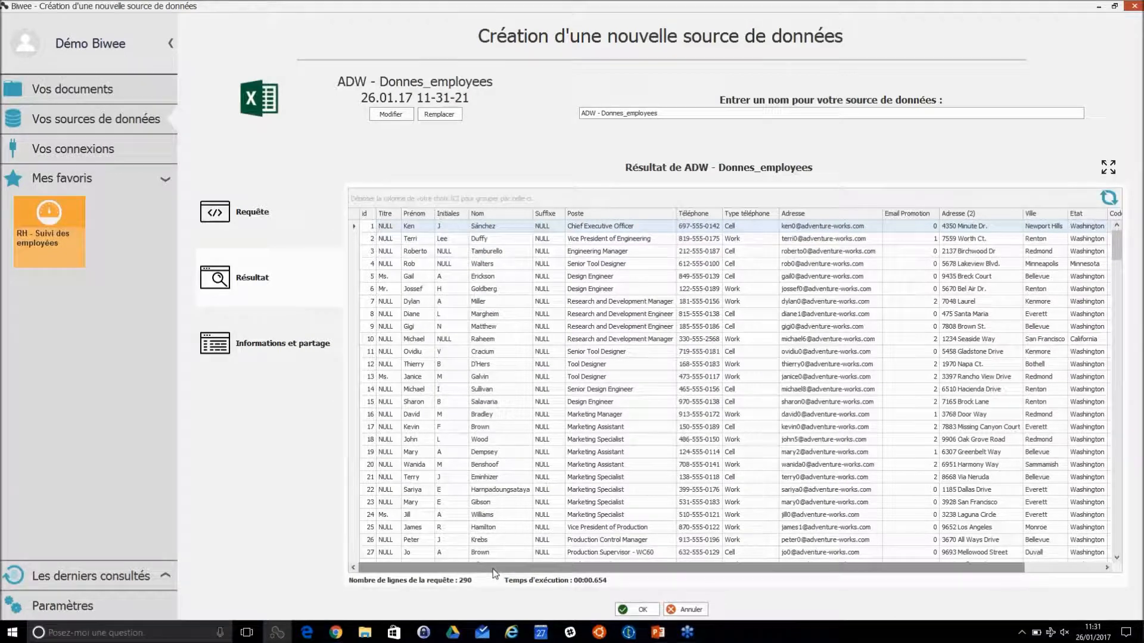
pyautogui.moveTo(503, 572); pyautogui.dragTo(425, 589)
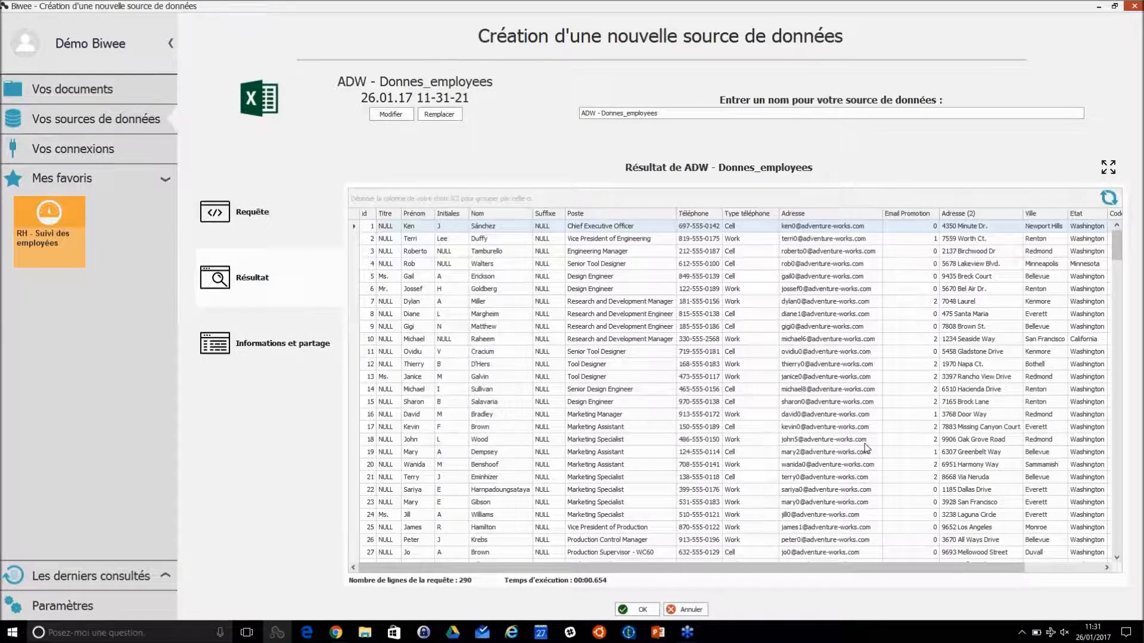
pyautogui.click(688, 610)
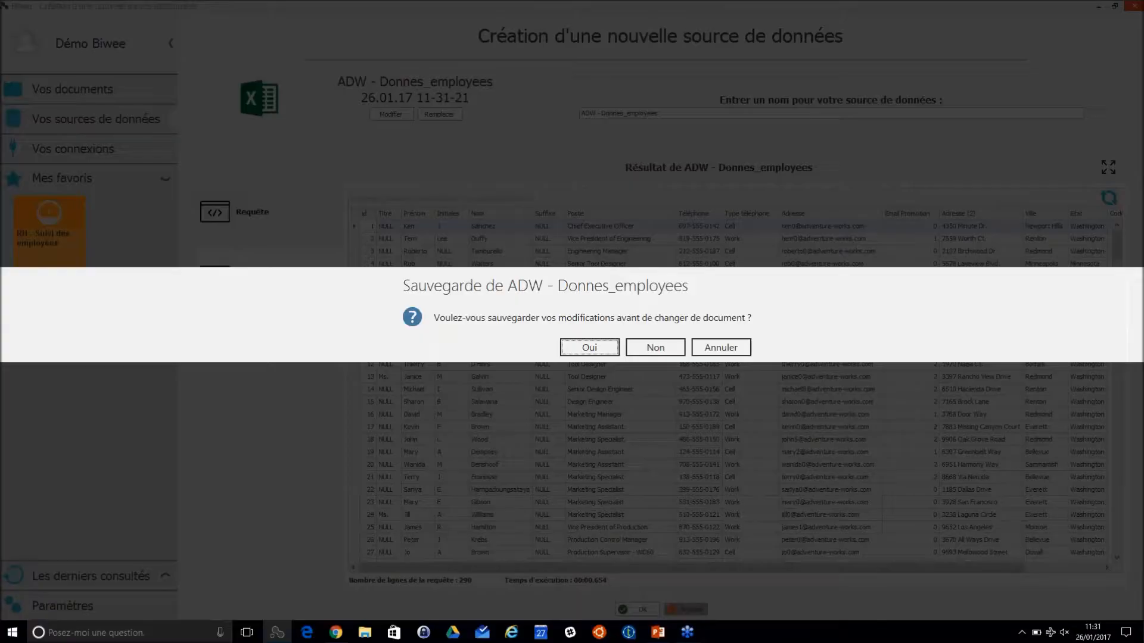
pyautogui.click(653, 348)
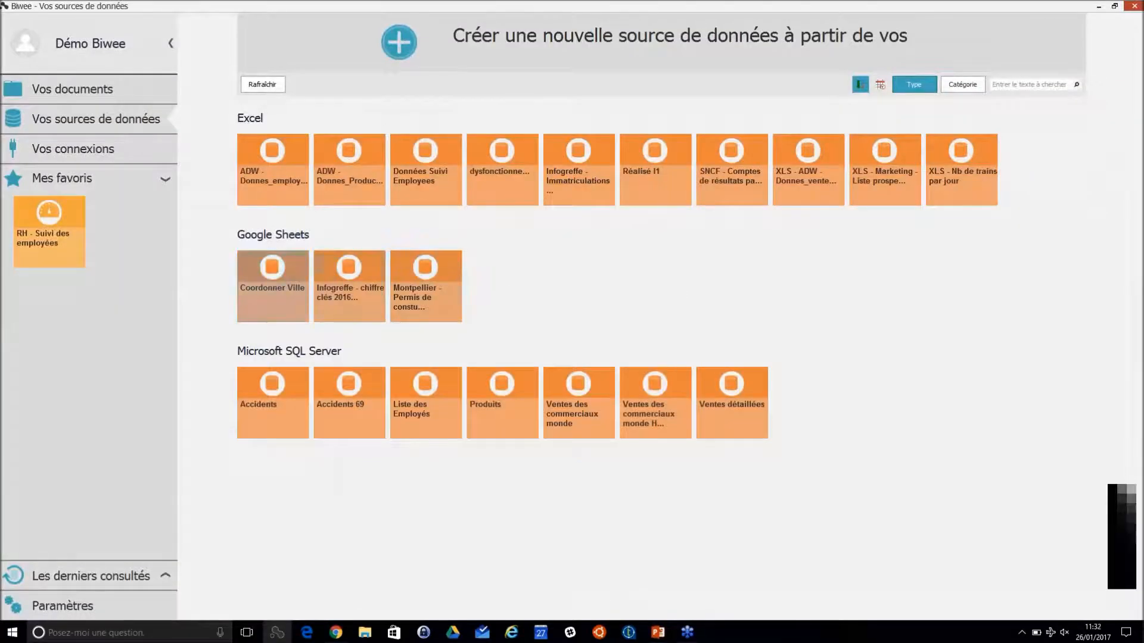
# Create a new Tableau de bord document on the "Ventes des commerciaux monde" data source and collapse the navigation pane.
pyautogui.click(84, 95)
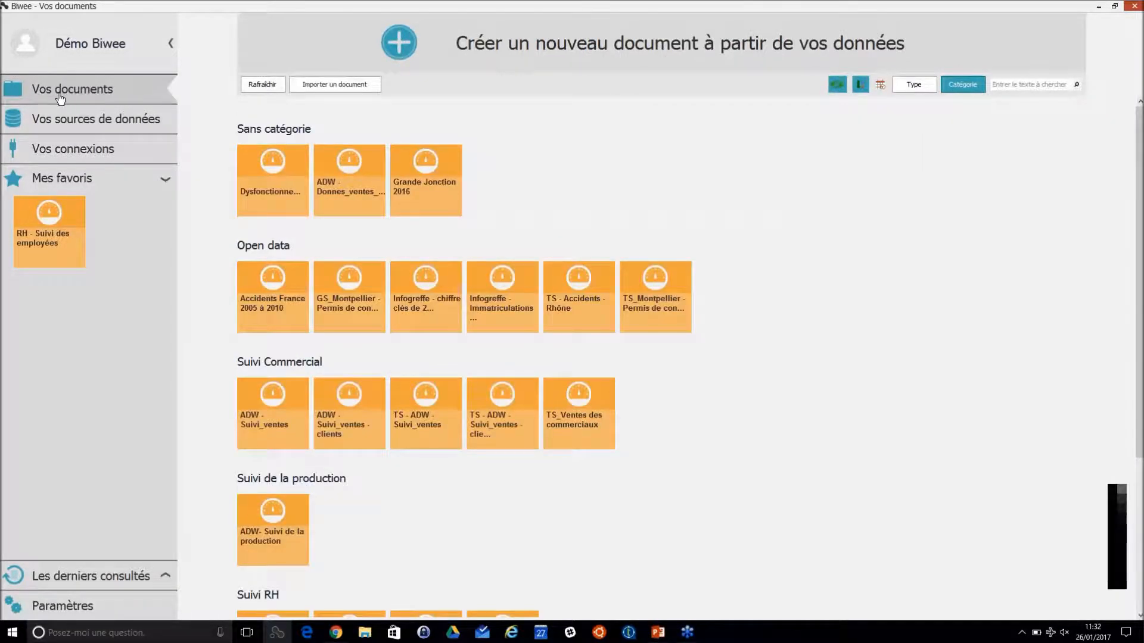
pyautogui.click(400, 44)
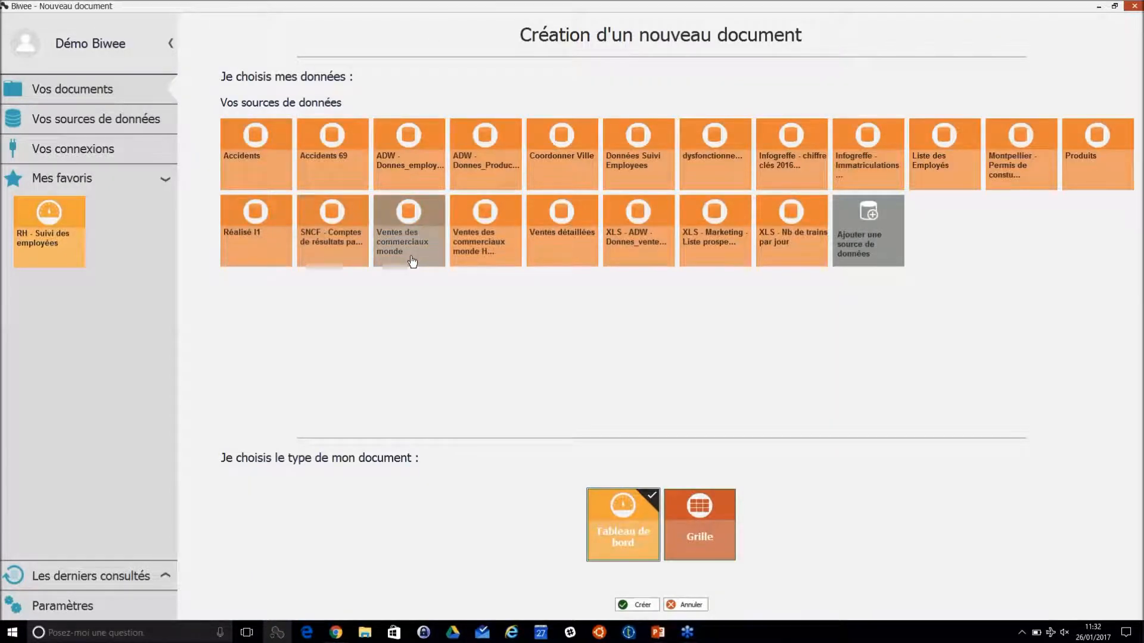
pyautogui.click(405, 216)
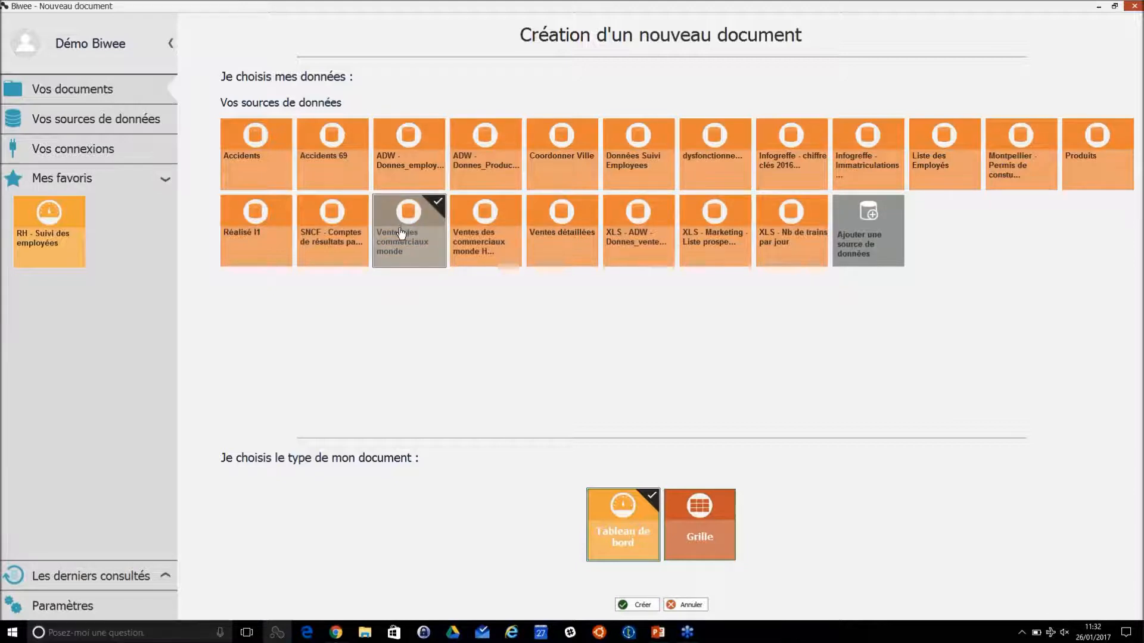
pyautogui.click(642, 606)
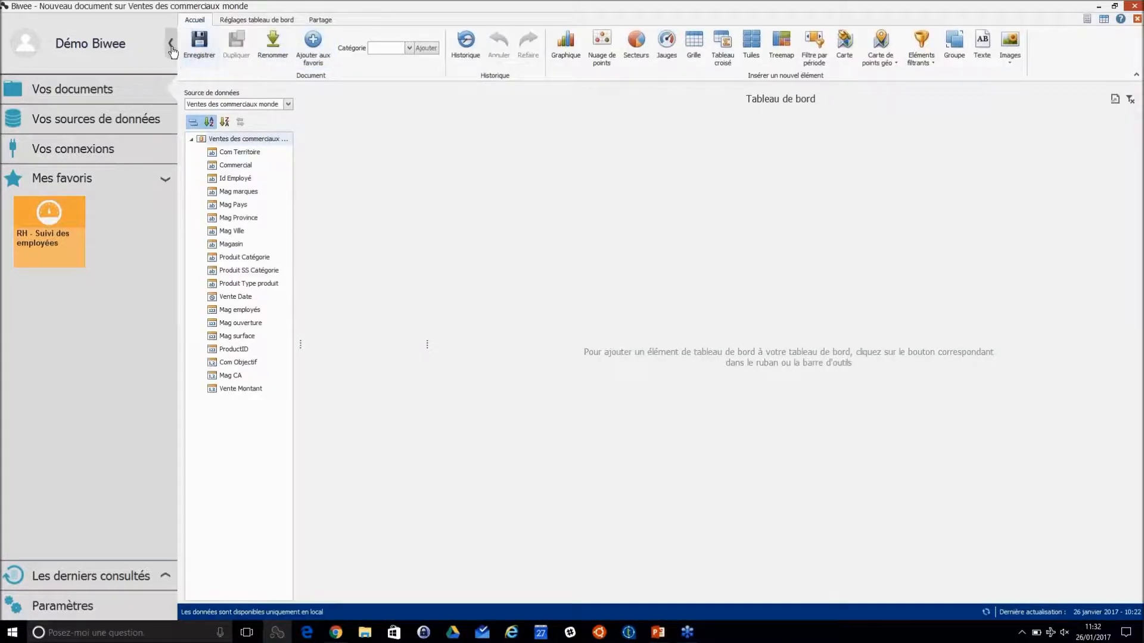
pyautogui.click(171, 44)
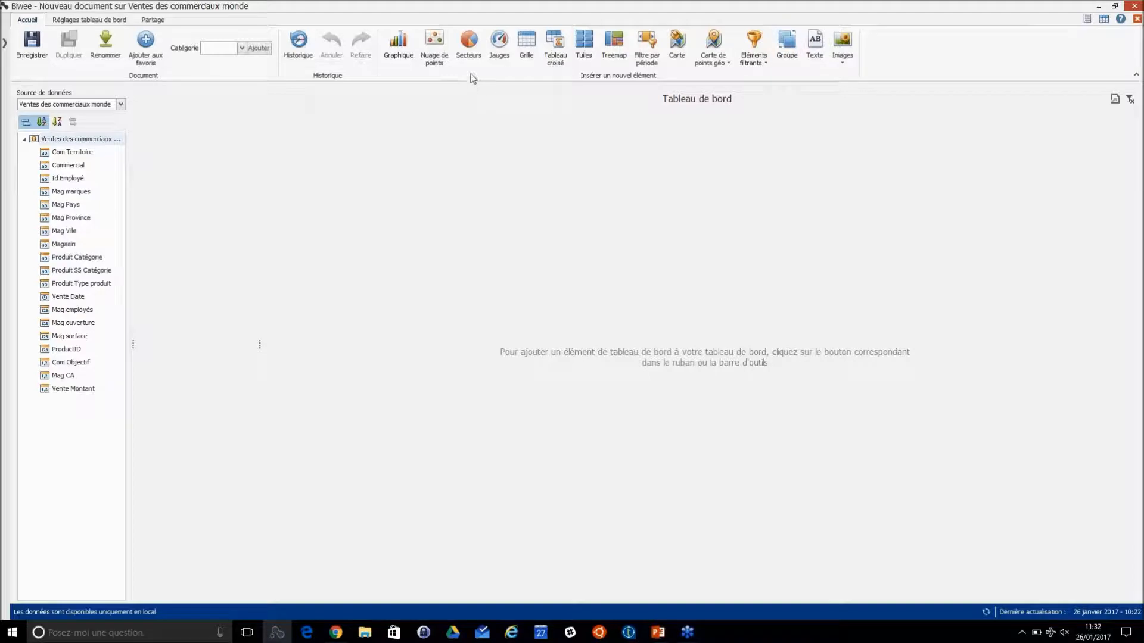
# Add tiles comparing Vente Montant as the actual value with Com Objectif as the target, one per Commercial.
pyautogui.click(590, 45)
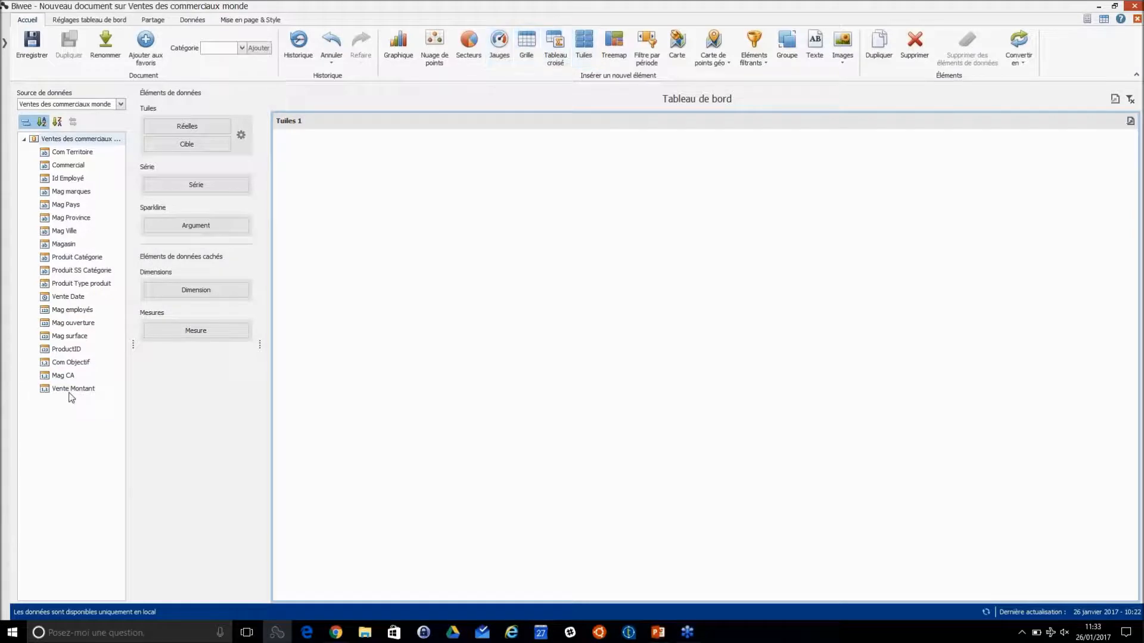
pyautogui.moveTo(70, 395); pyautogui.dragTo(197, 128)
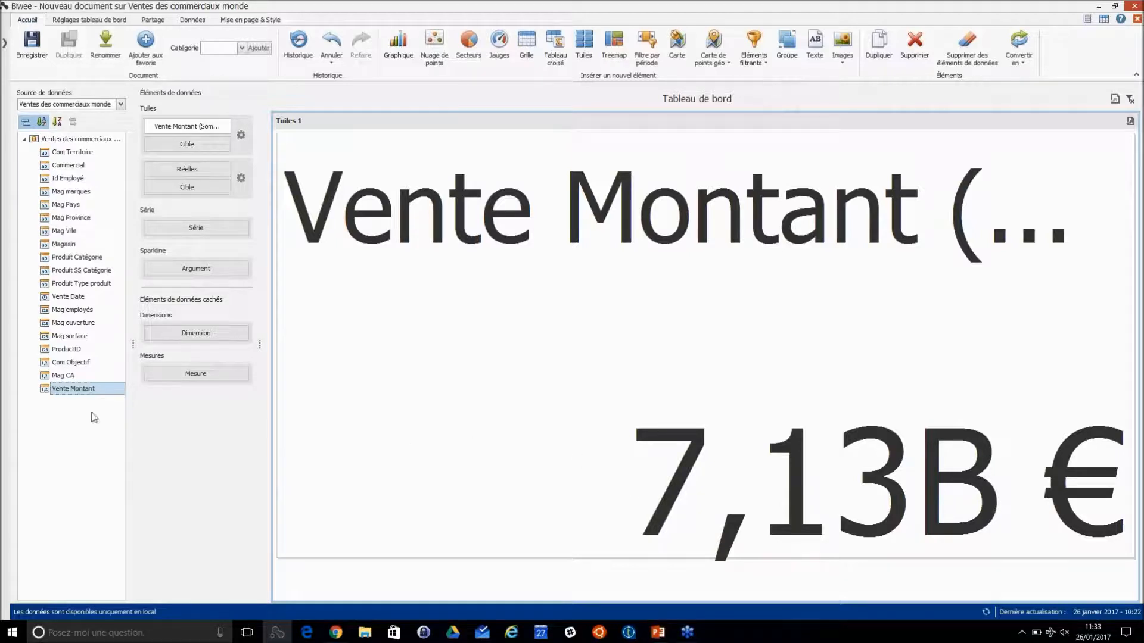
pyautogui.moveTo(69, 364); pyautogui.dragTo(190, 149)
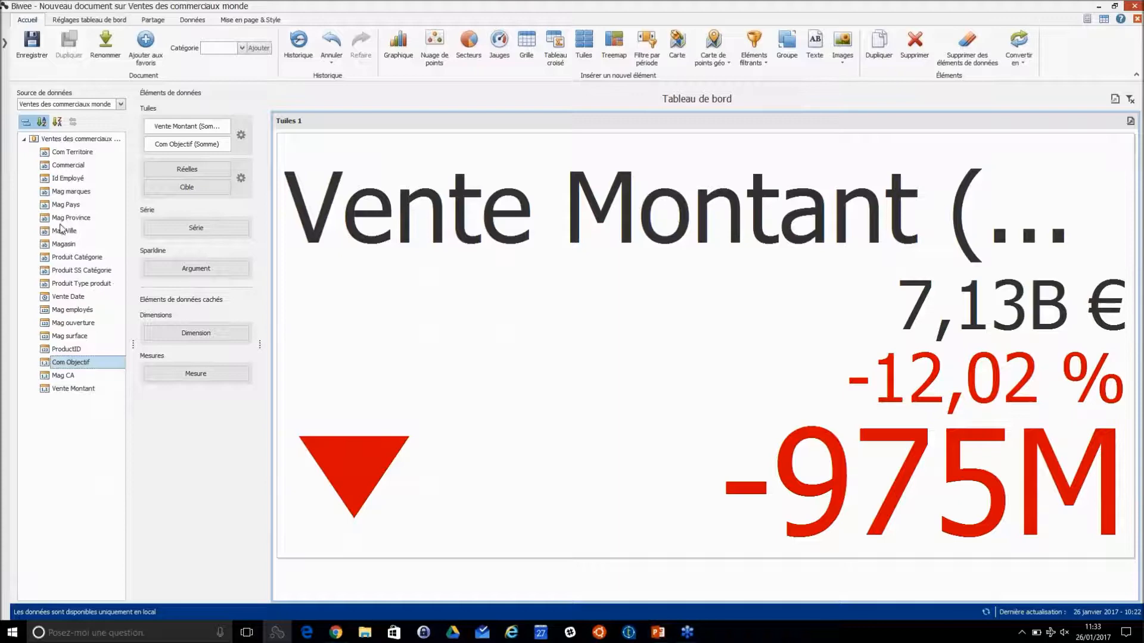
pyautogui.moveTo(59, 171); pyautogui.dragTo(199, 234)
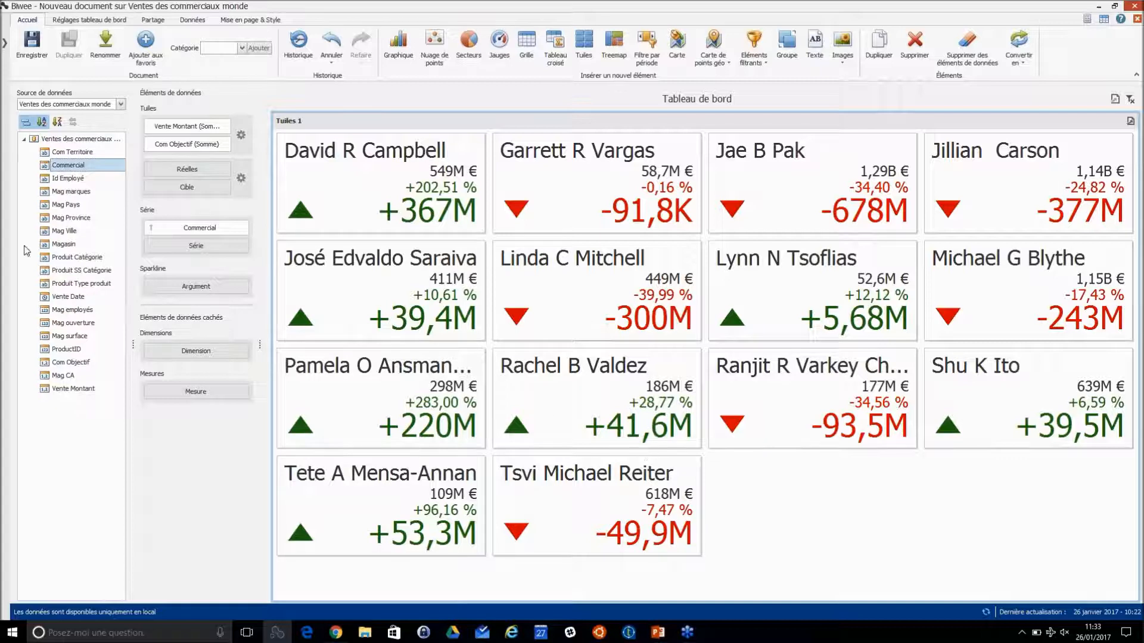
# Insert a map element into the dashboard and show its list of default maps without changing the selection.
pyautogui.click(678, 40)
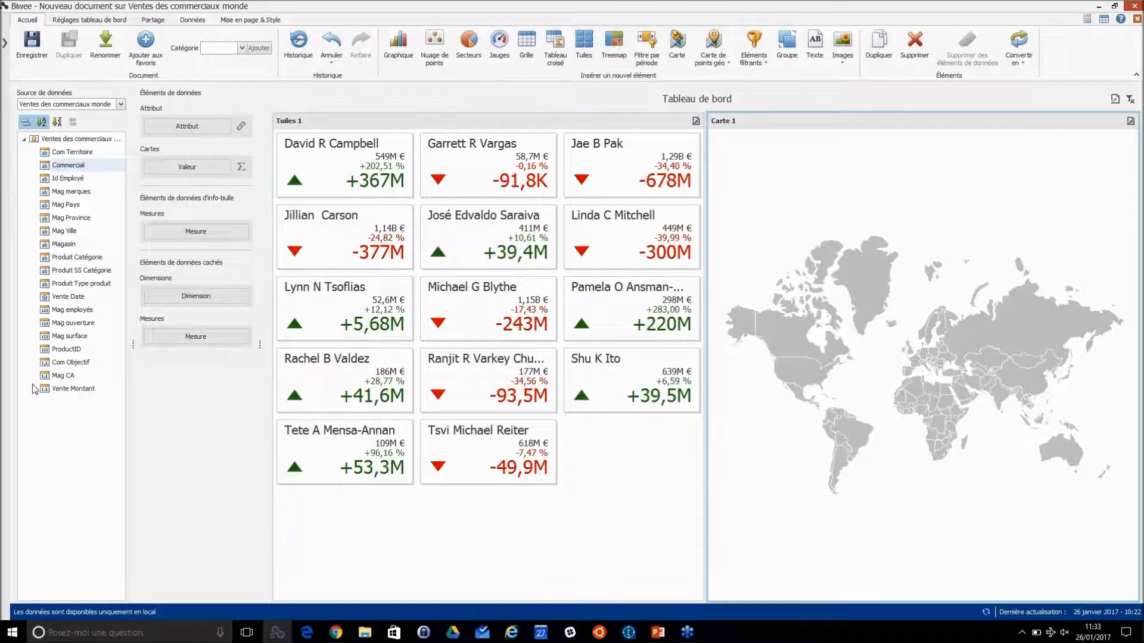
pyautogui.rightClick(795, 167)
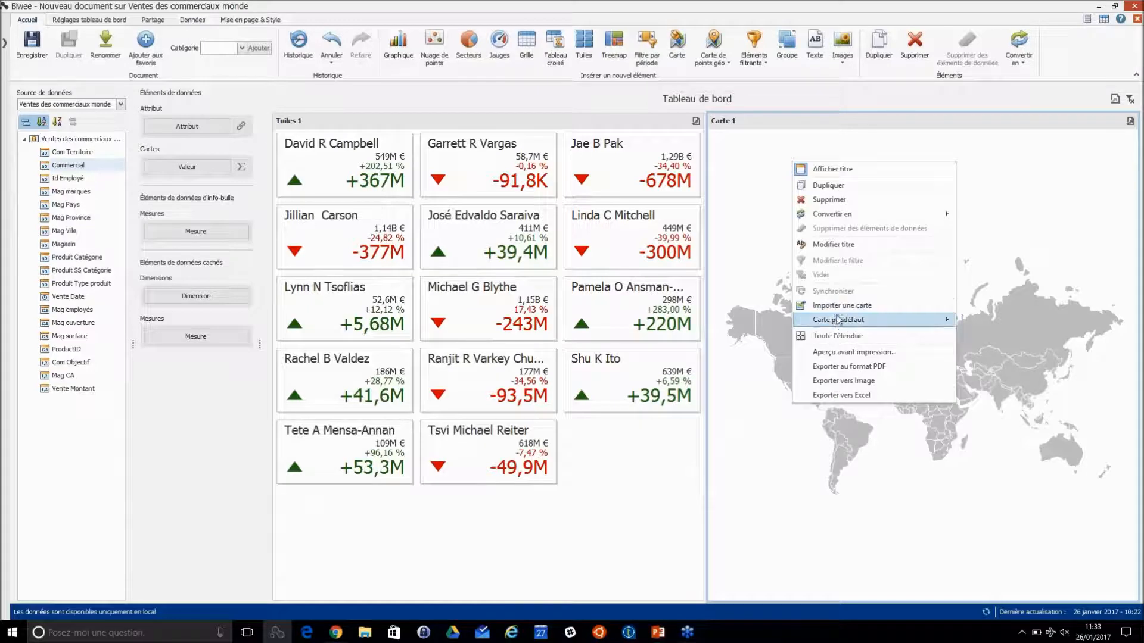
pyautogui.moveTo(838, 322)
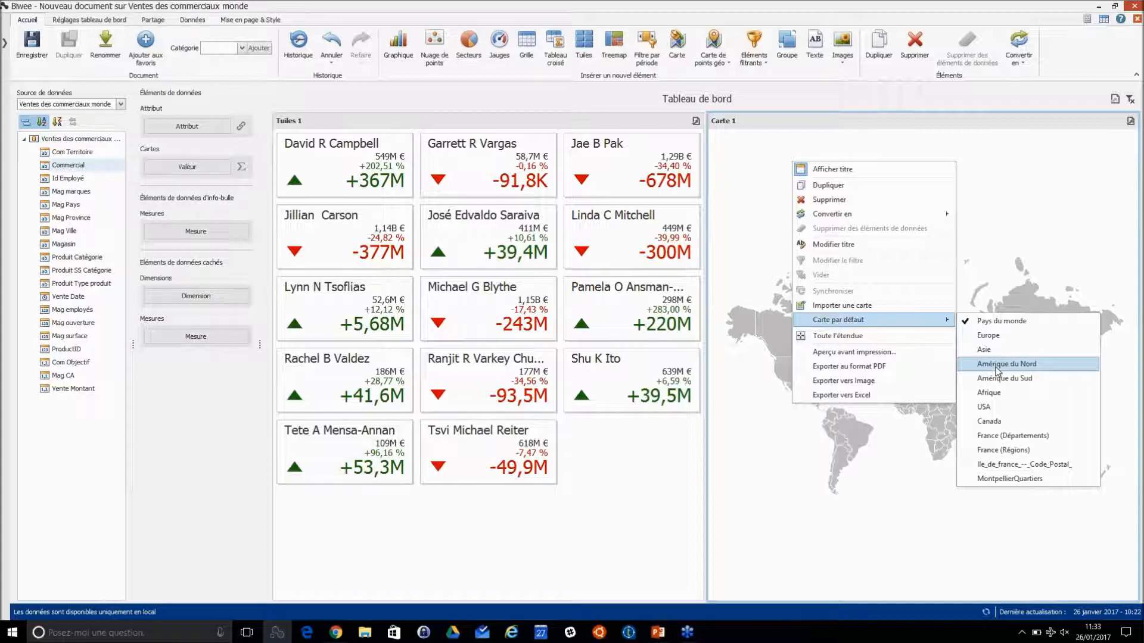
pyautogui.click(1010, 190)
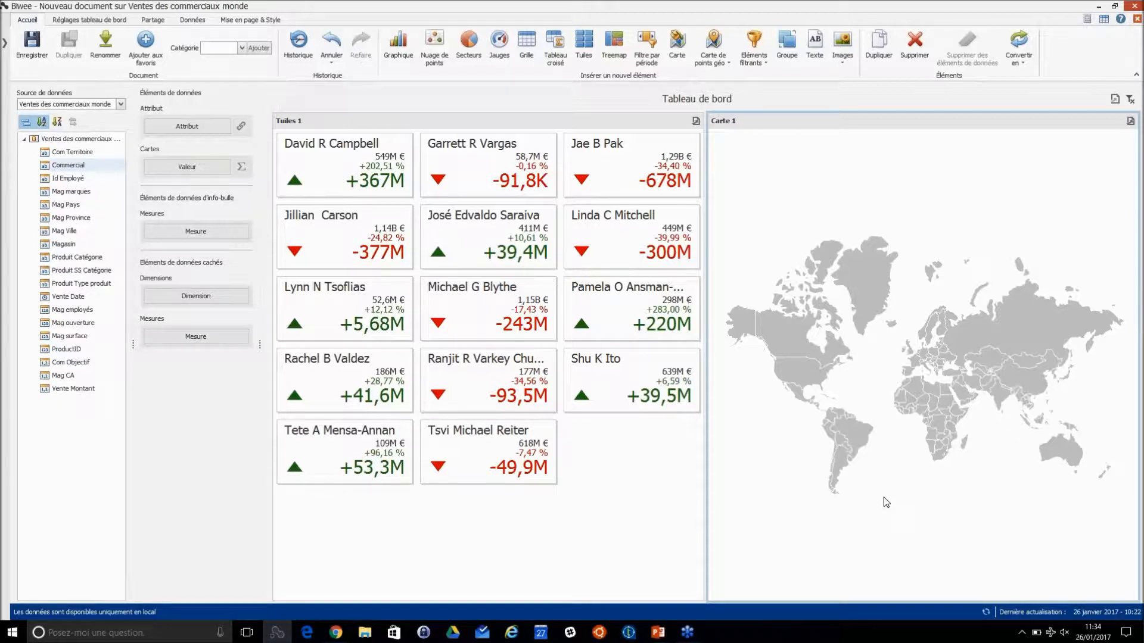
# Colour the world map by Vente Montant, using Mag Pays as the attribute.
pyautogui.moveTo(70, 391); pyautogui.dragTo(193, 169)
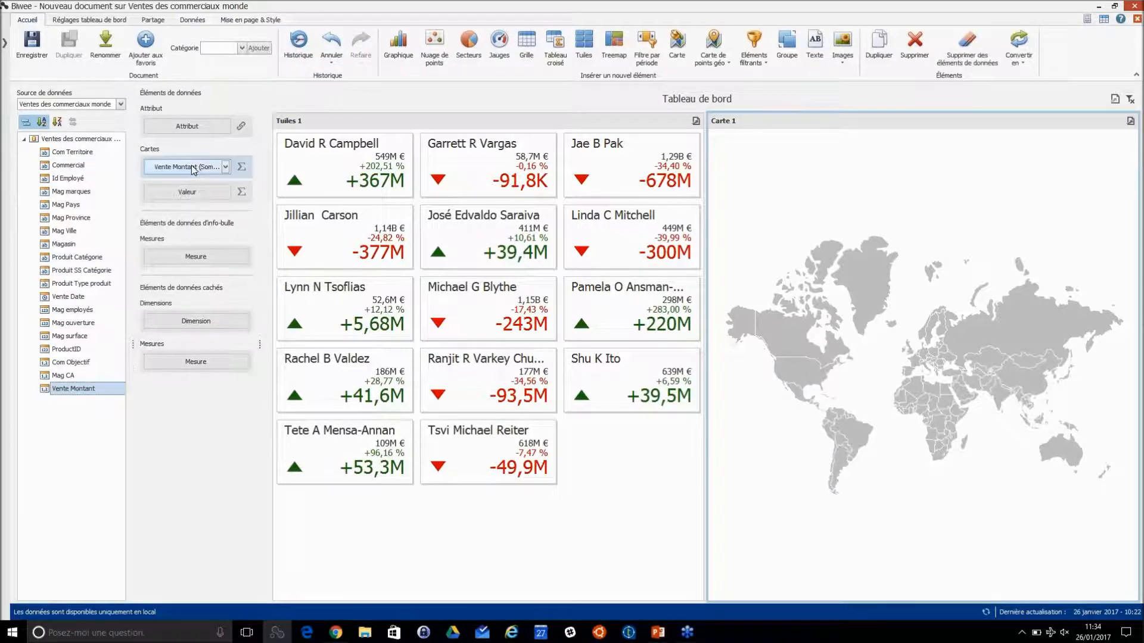
pyautogui.moveTo(59, 205); pyautogui.dragTo(191, 133)
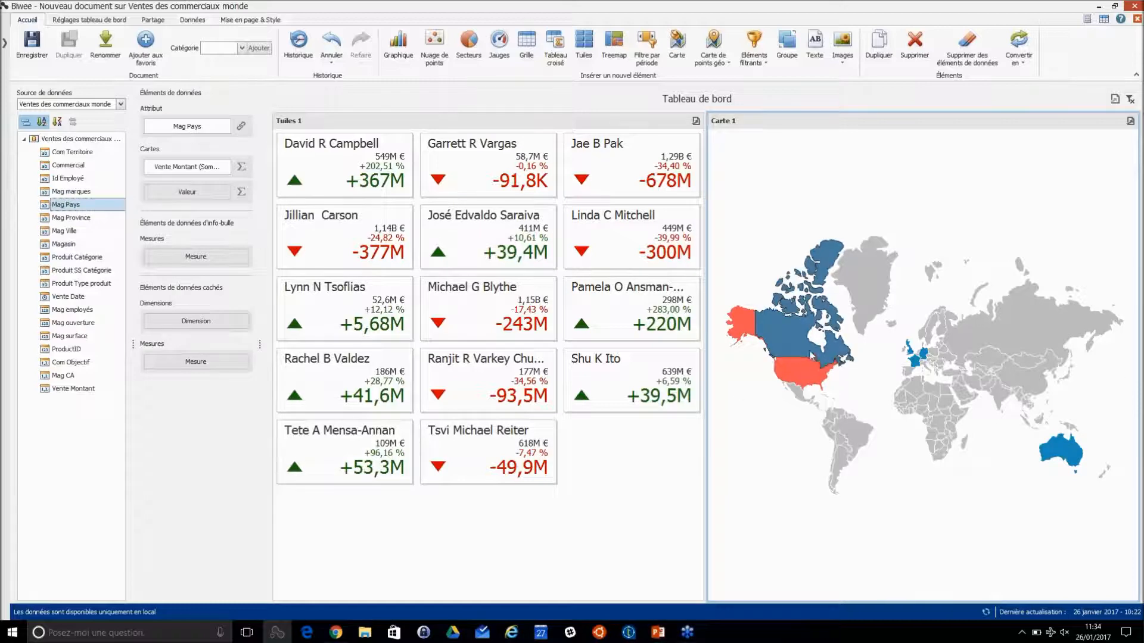
pyautogui.moveTo(802, 349)
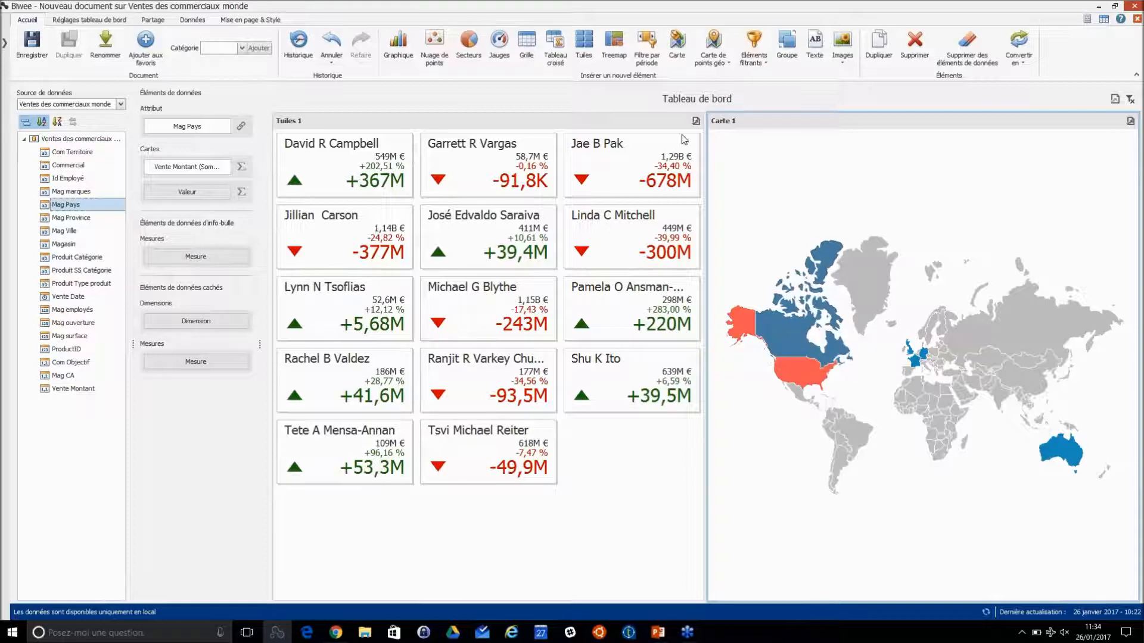
# Add a pie chart of Vente Montant with Produit Catégorie and Produit SS Catégorie as arguments.
pyautogui.click(477, 45)
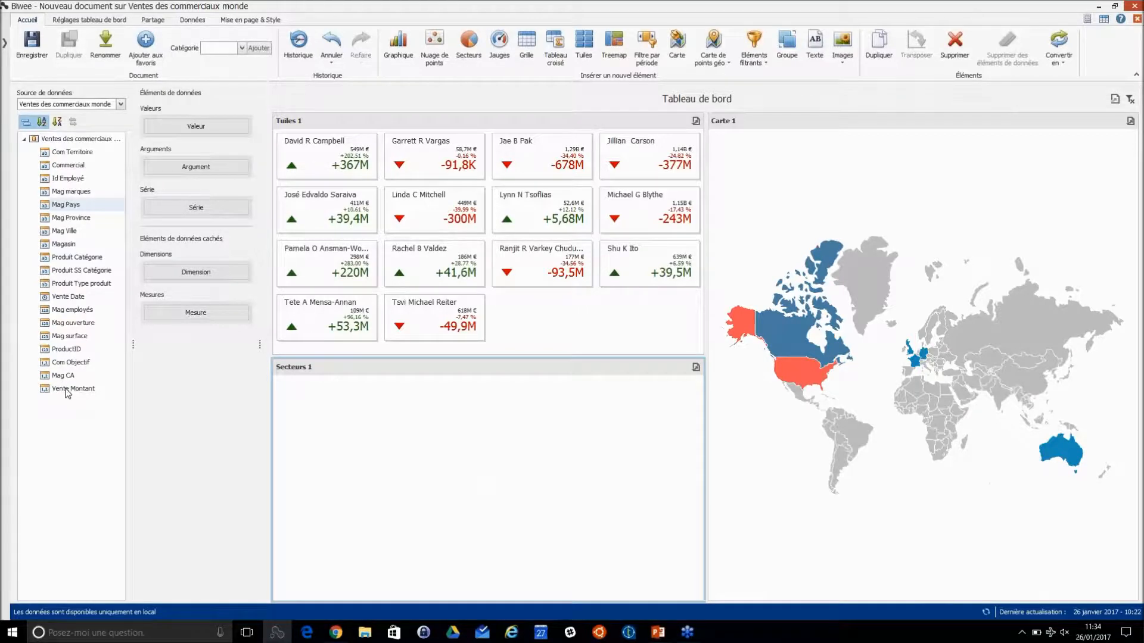
pyautogui.moveTo(59, 394); pyautogui.dragTo(191, 128)
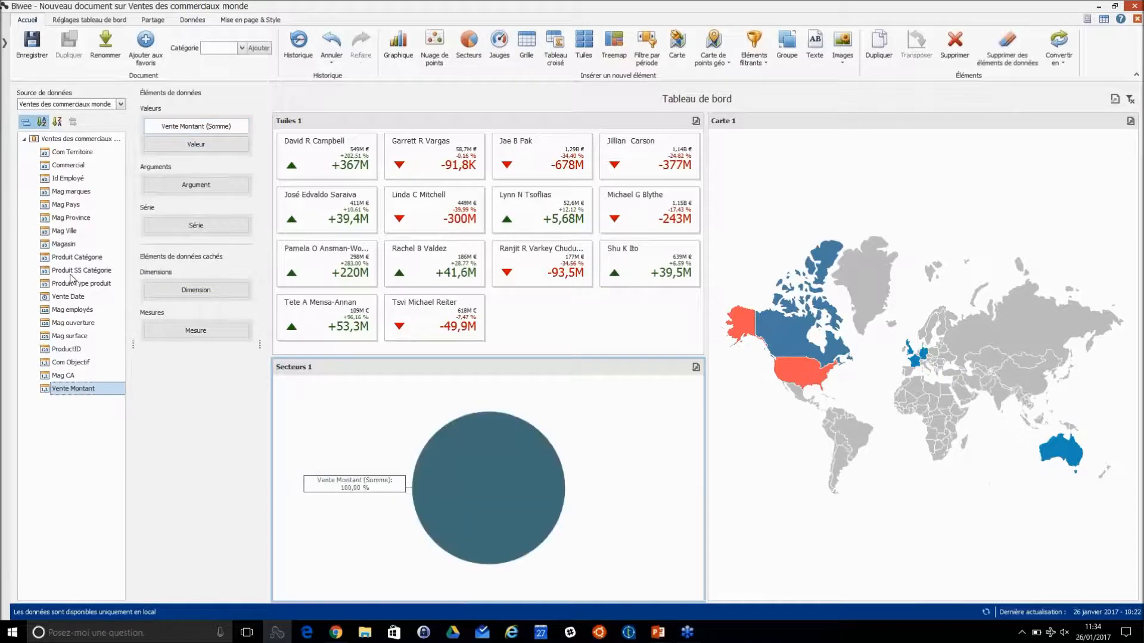
pyautogui.moveTo(61, 262); pyautogui.dragTo(191, 187)
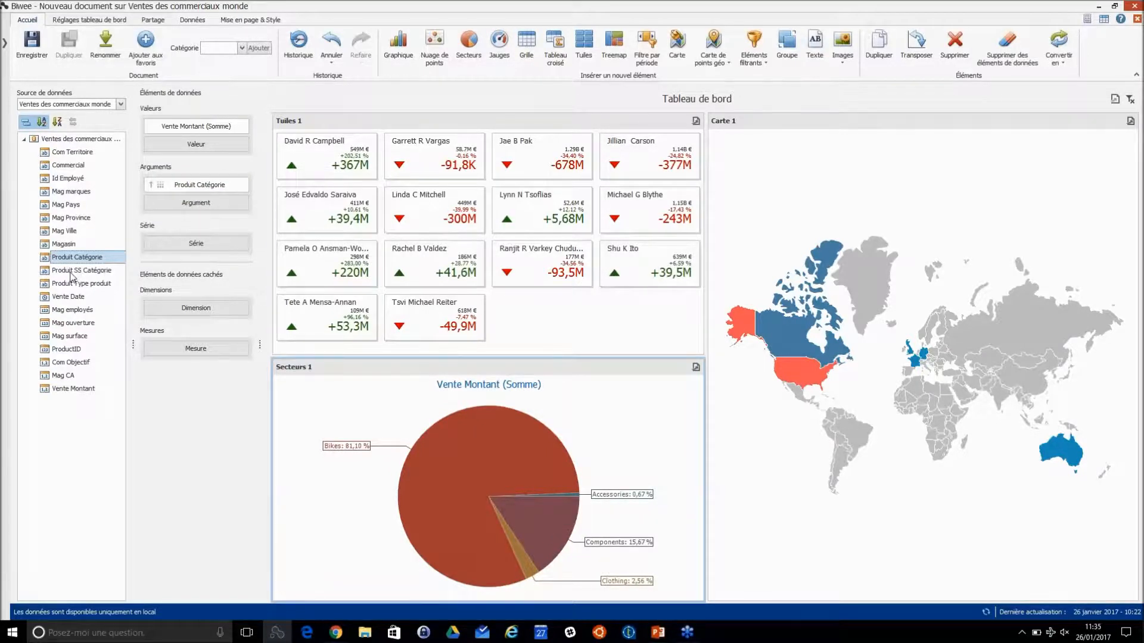
pyautogui.moveTo(69, 274); pyautogui.dragTo(205, 202)
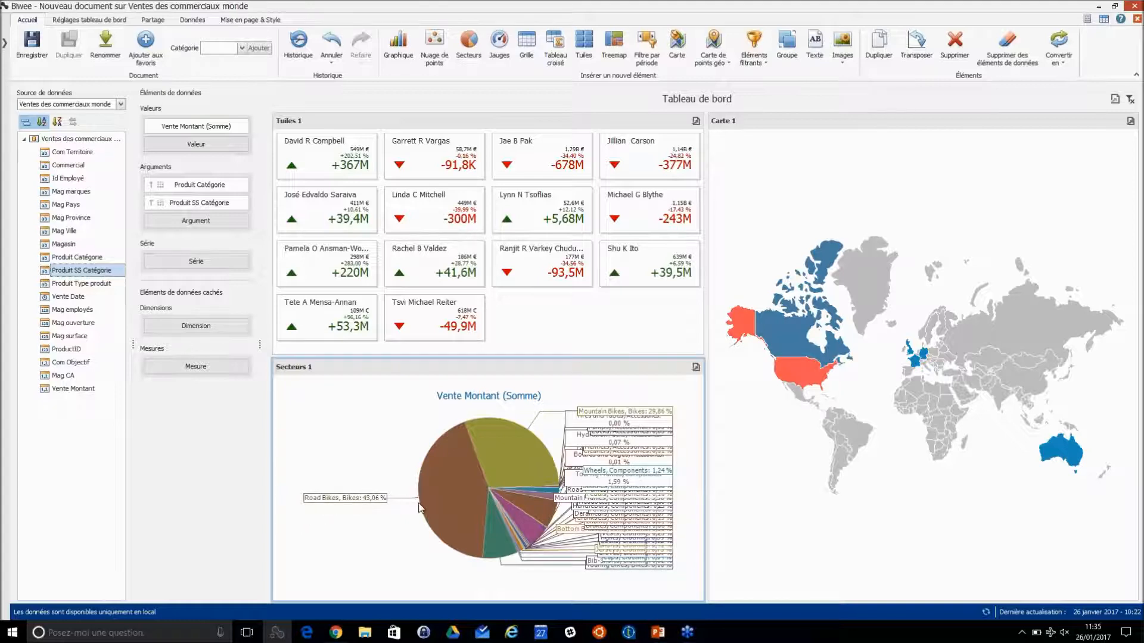
# Enable drill-down on the pie chart's arguments and test it by drilling into Bikes and back out.
pyautogui.click(194, 21)
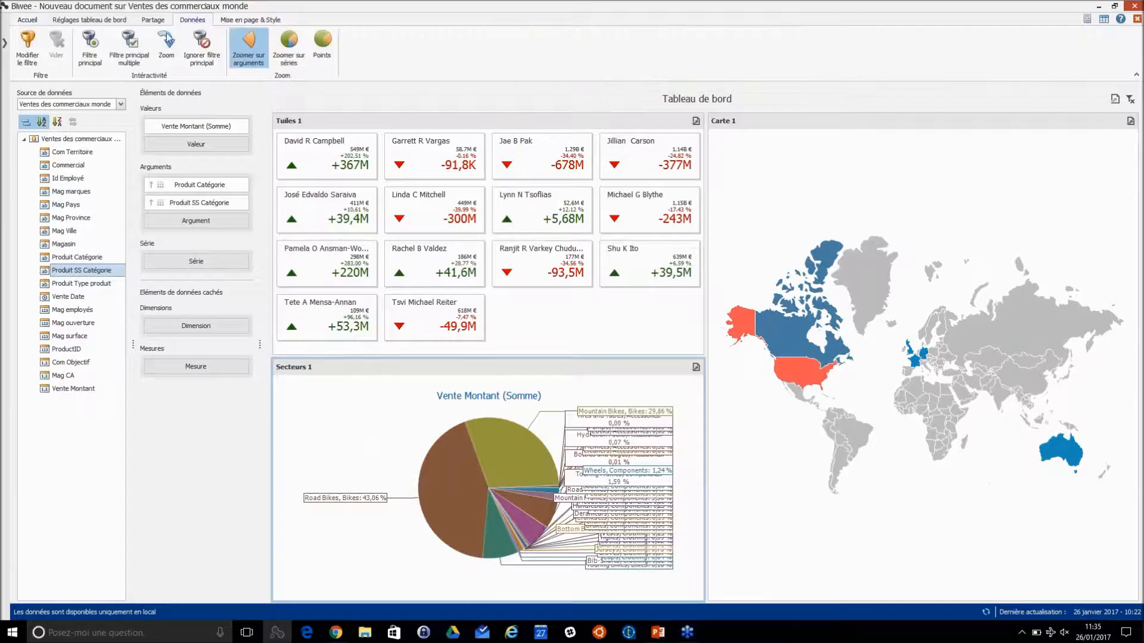
pyautogui.click(166, 46)
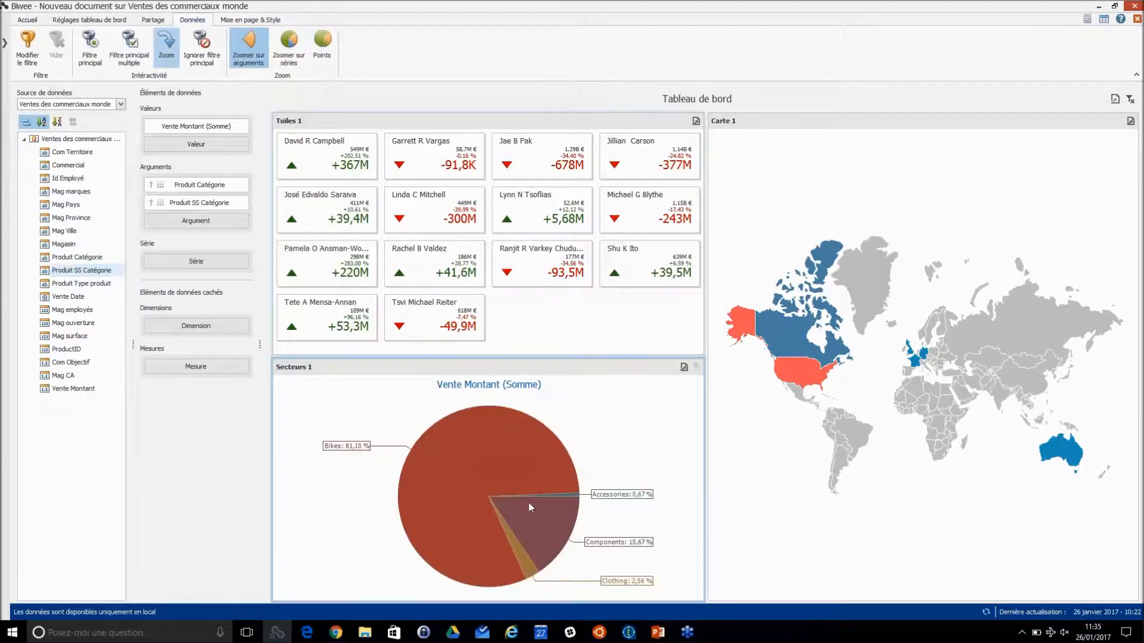
pyautogui.click(524, 449)
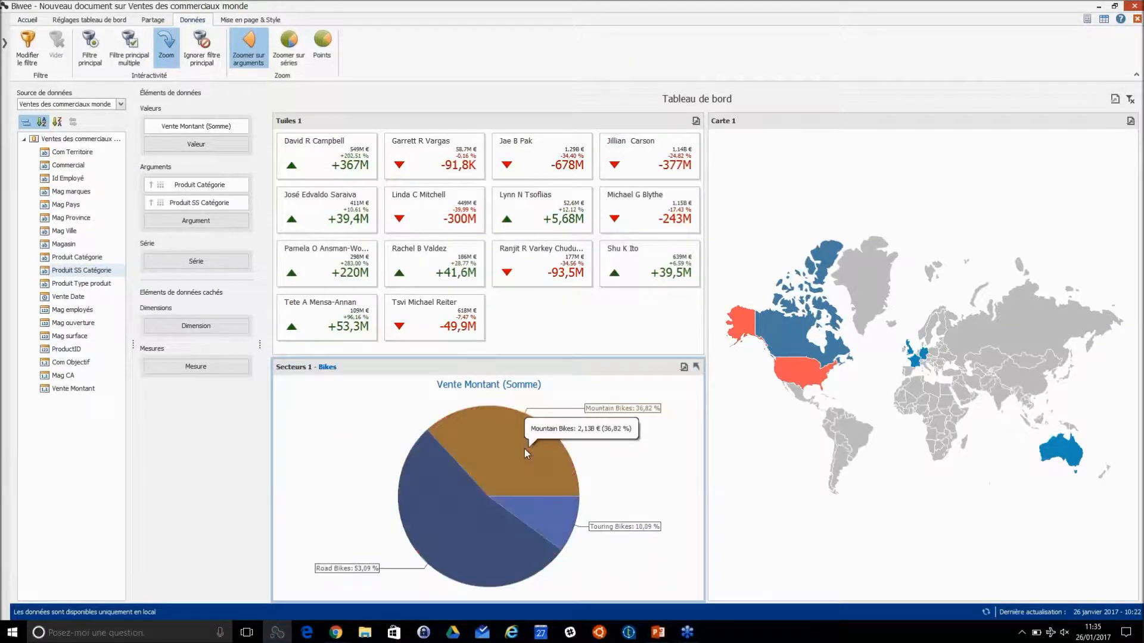
pyautogui.click(696, 368)
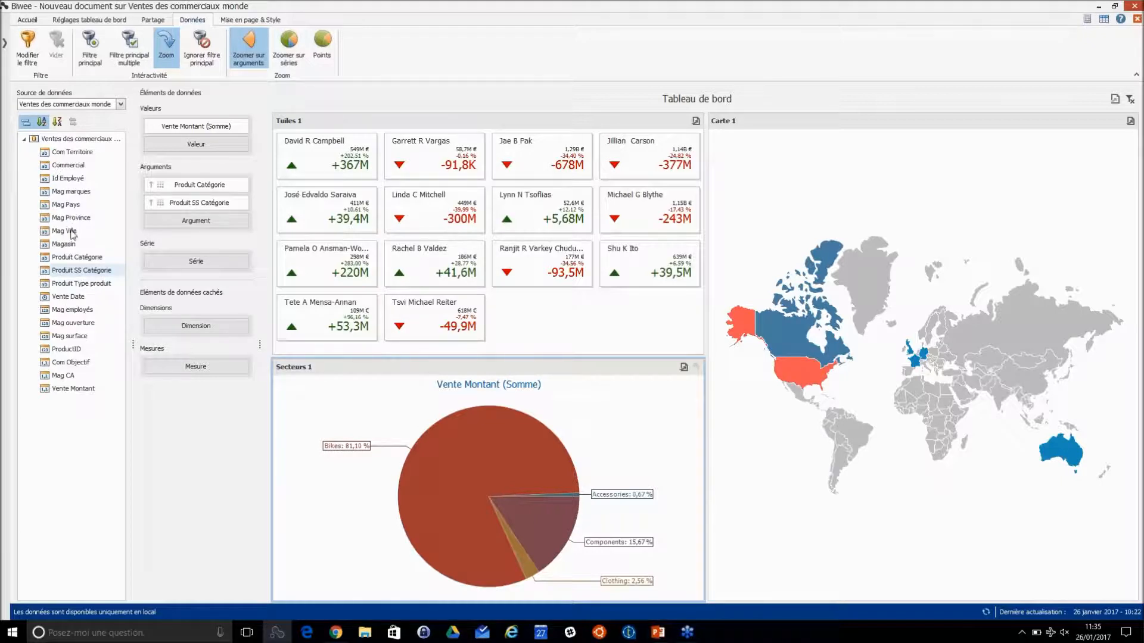
# Try Mag Ville as a third drill-down level through Bikes and Mountain Bikes, and remove it from the pie chart's arguments.
pyautogui.moveTo(59, 231); pyautogui.dragTo(191, 224)
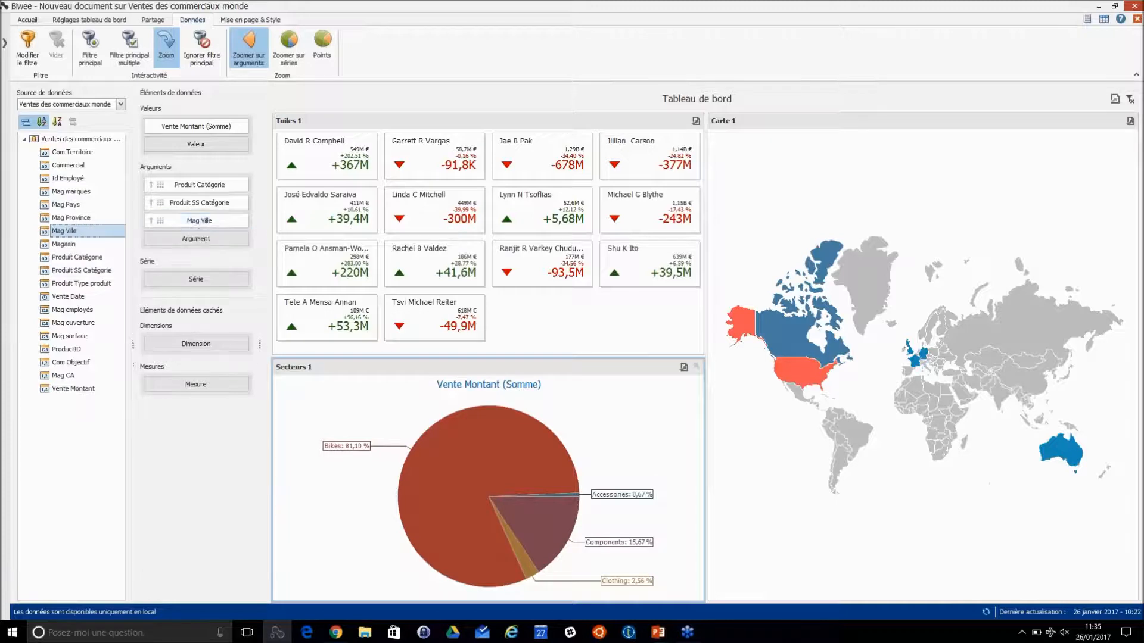
pyautogui.click(432, 502)
pyautogui.click(502, 459)
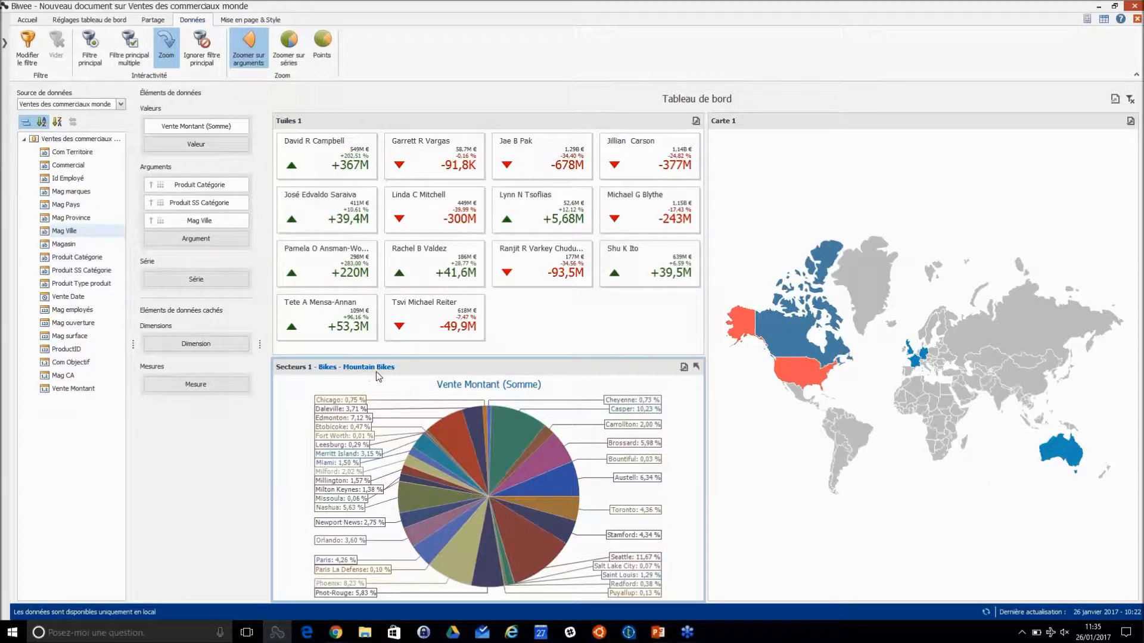
pyautogui.click(696, 368)
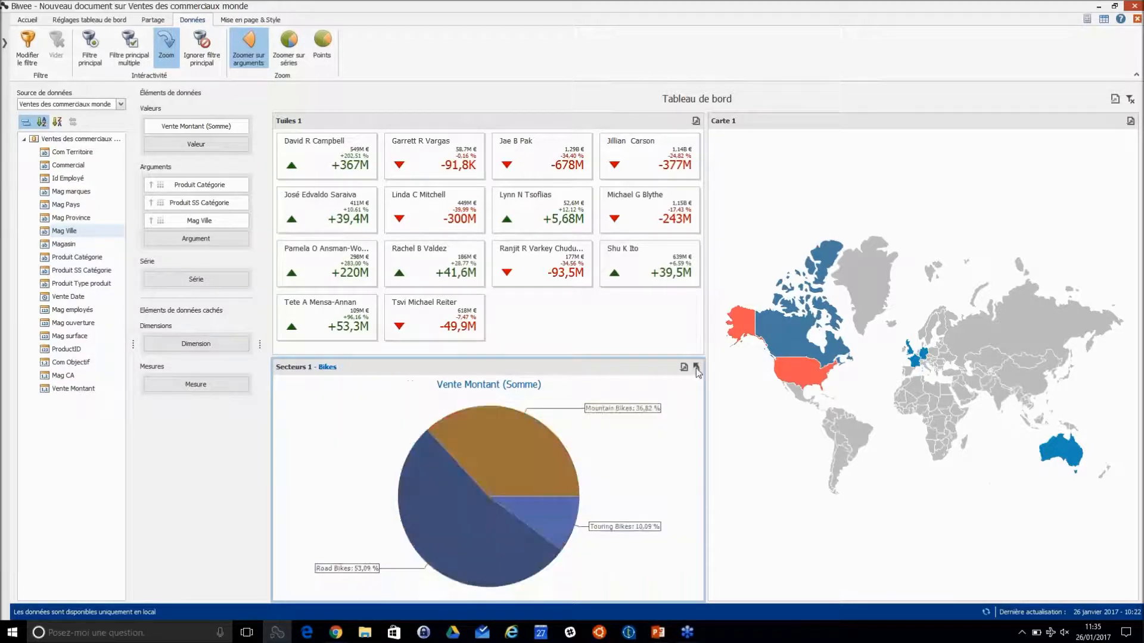
pyautogui.click(697, 368)
pyautogui.moveTo(196, 221); pyautogui.dragTo(65, 291)
# Add a gauge showing Vente Montant as the actual value with Com Objectif as the target.
pyautogui.click(28, 19)
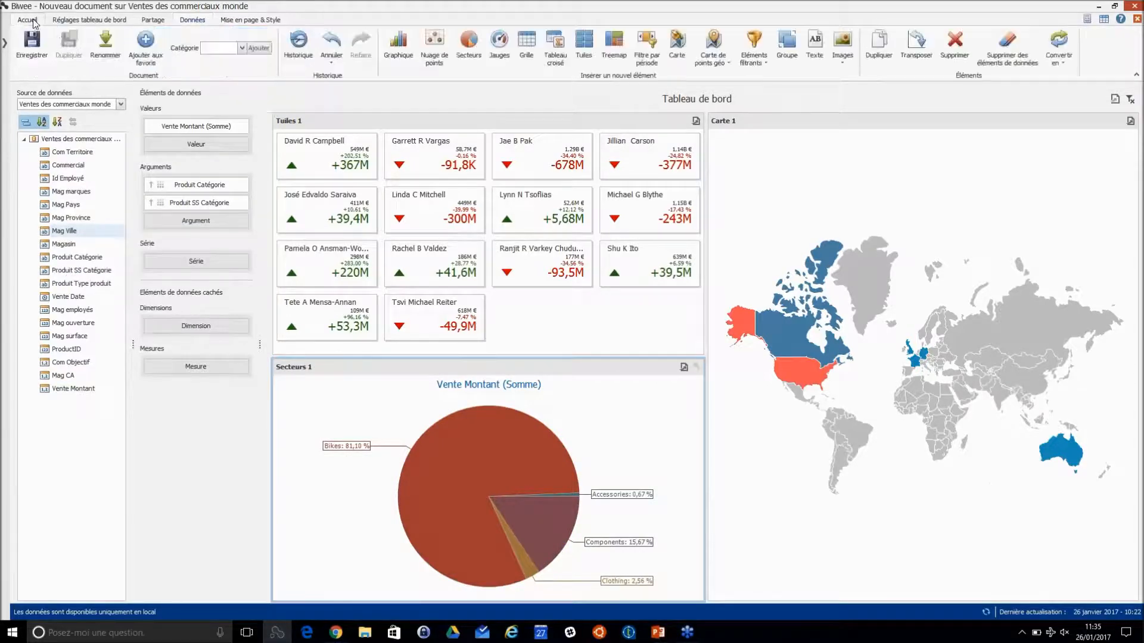
pyautogui.click(499, 48)
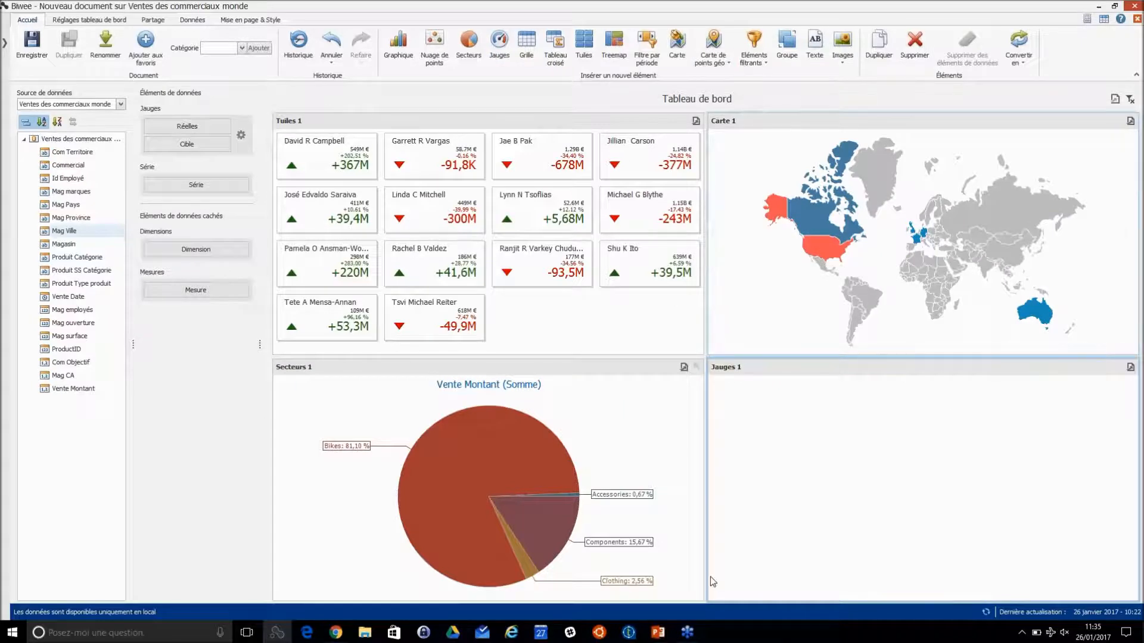
pyautogui.moveTo(66, 389); pyautogui.dragTo(187, 125)
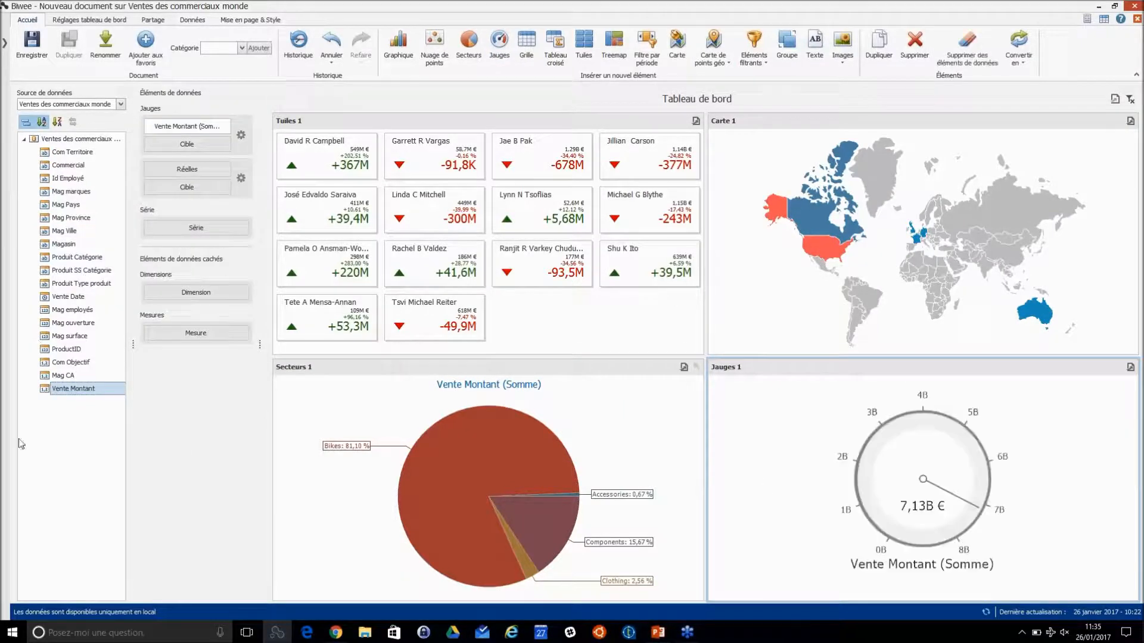
pyautogui.moveTo(67, 362); pyautogui.dragTo(187, 143)
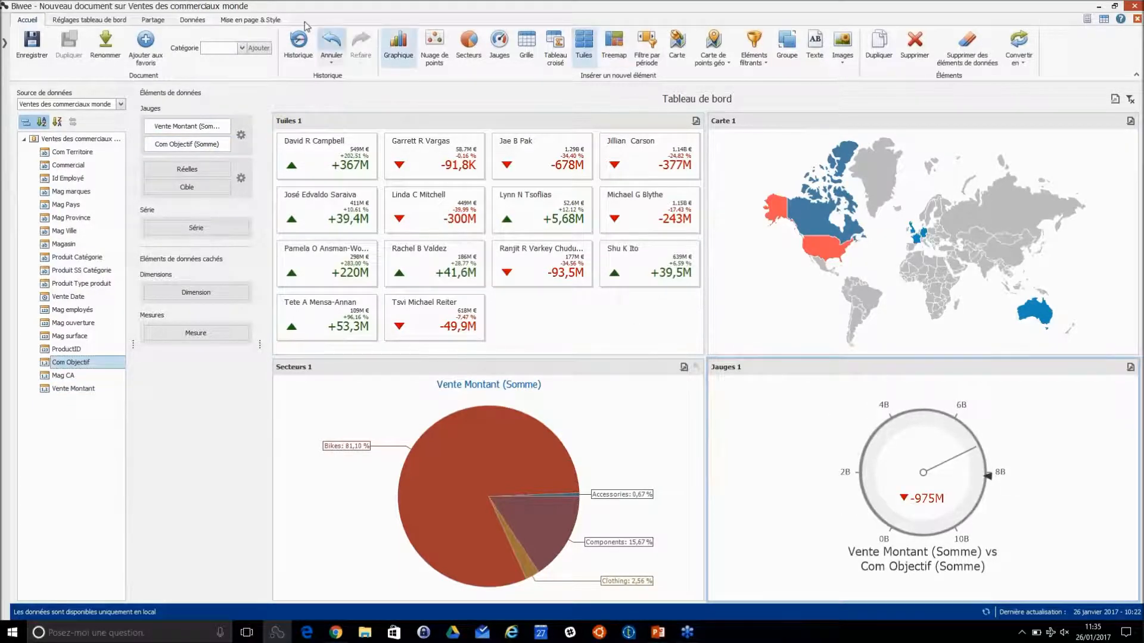
# Switch the gauge to the semi-circular style and hide its legends.
pyautogui.click(267, 21)
pyautogui.click(331, 43)
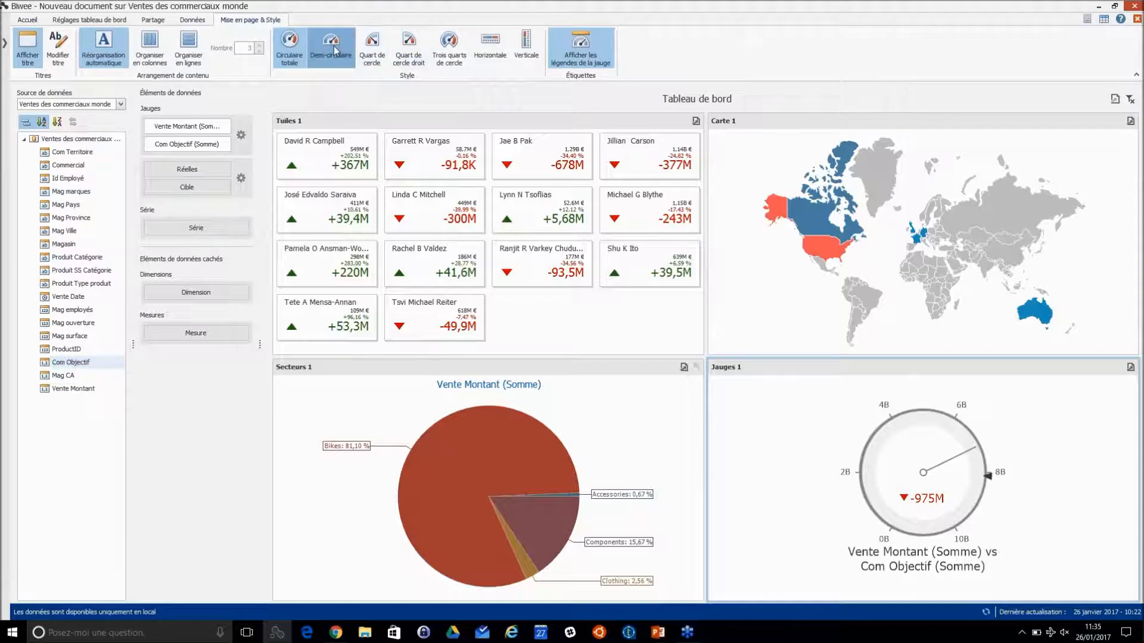
pyautogui.click(579, 51)
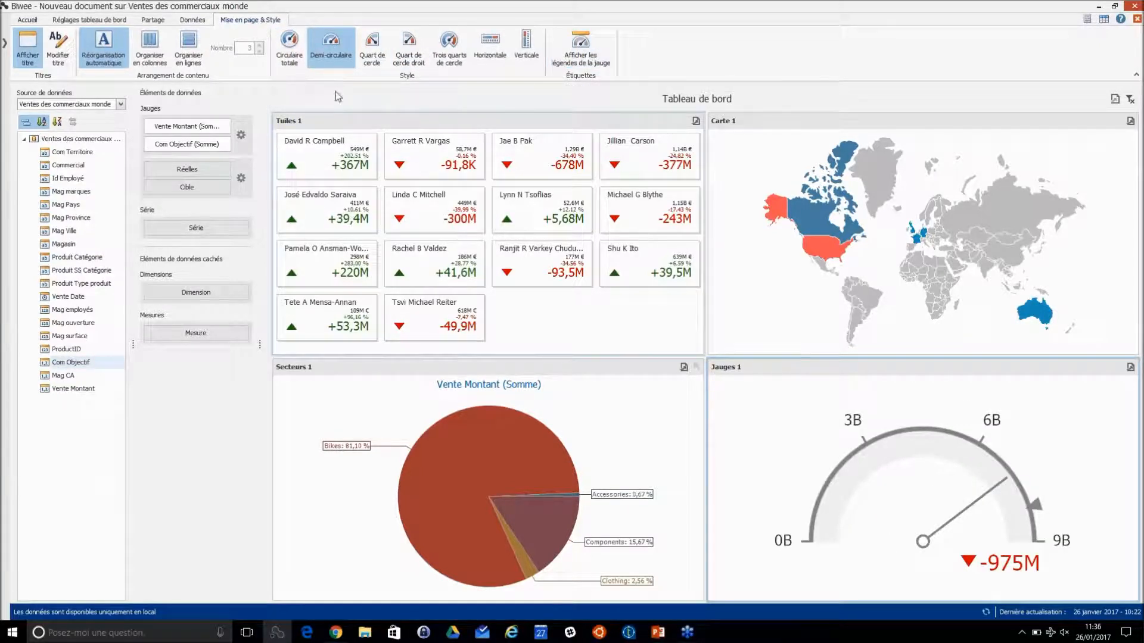
# Insert a period filter and place it across the full width beneath the pie chart and gauge.
pyautogui.click(48, 20)
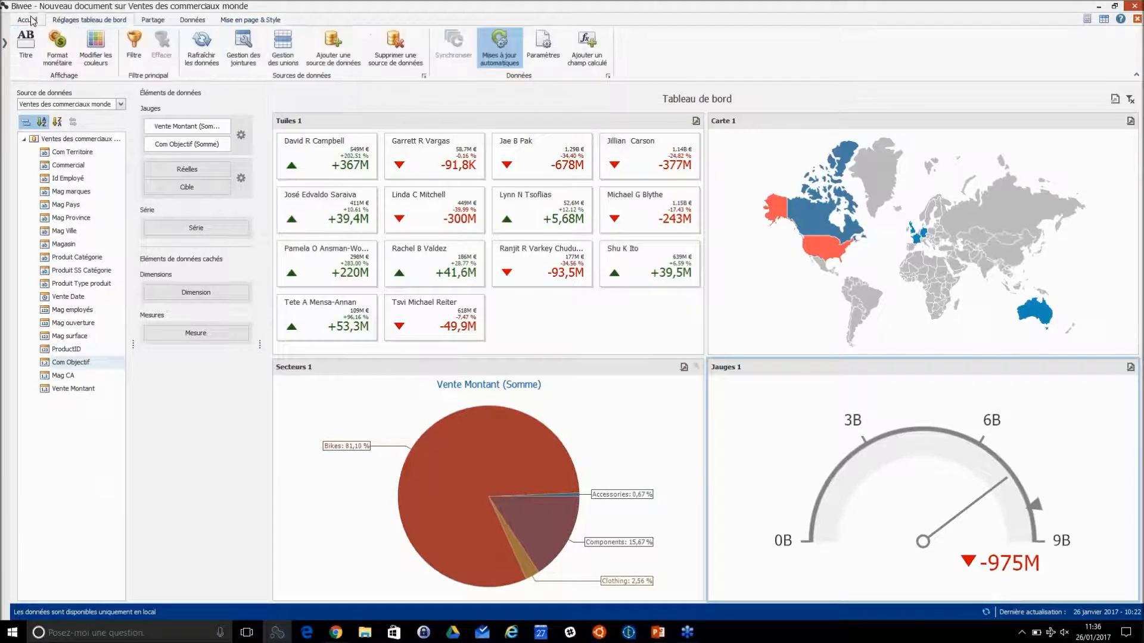
pyautogui.click(28, 19)
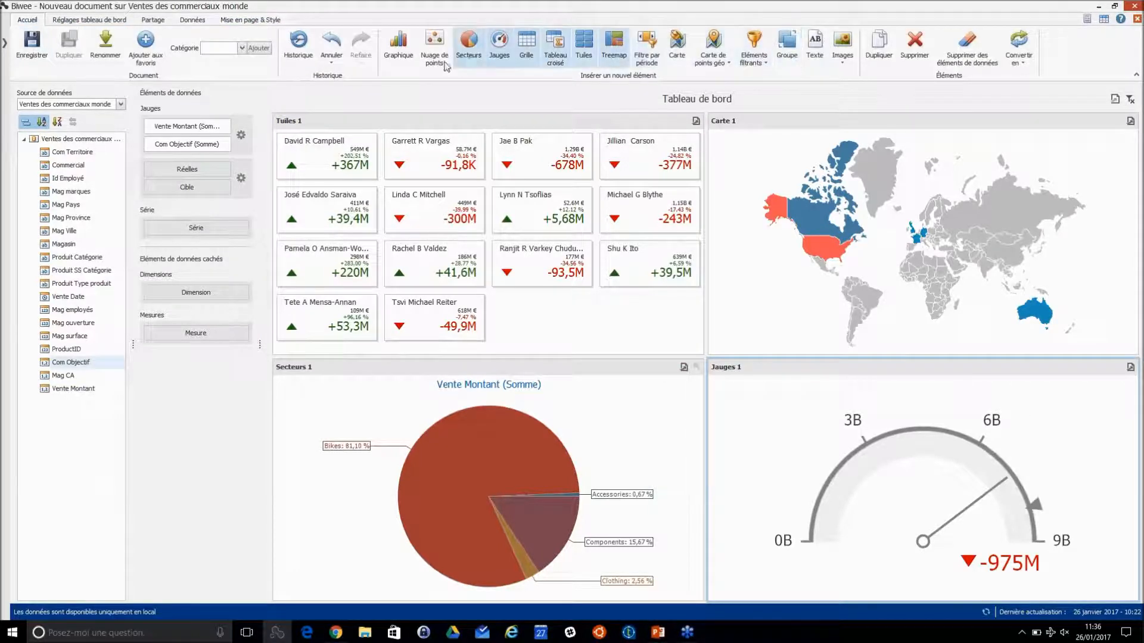
pyautogui.click(654, 49)
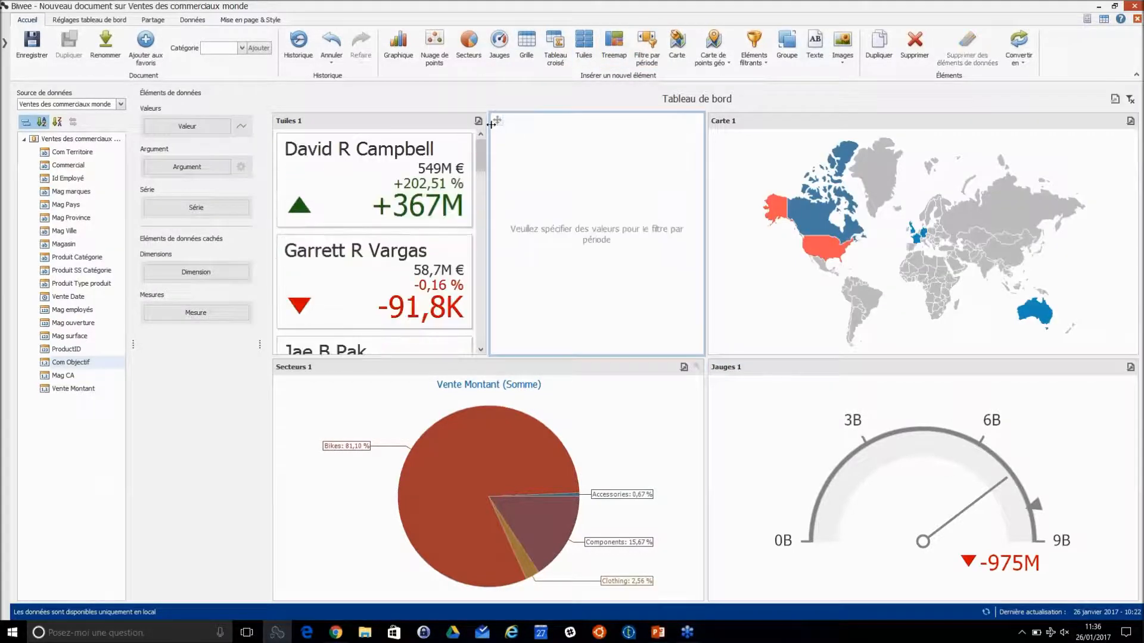
pyautogui.moveTo(460, 592); pyautogui.dragTo(462, 600)
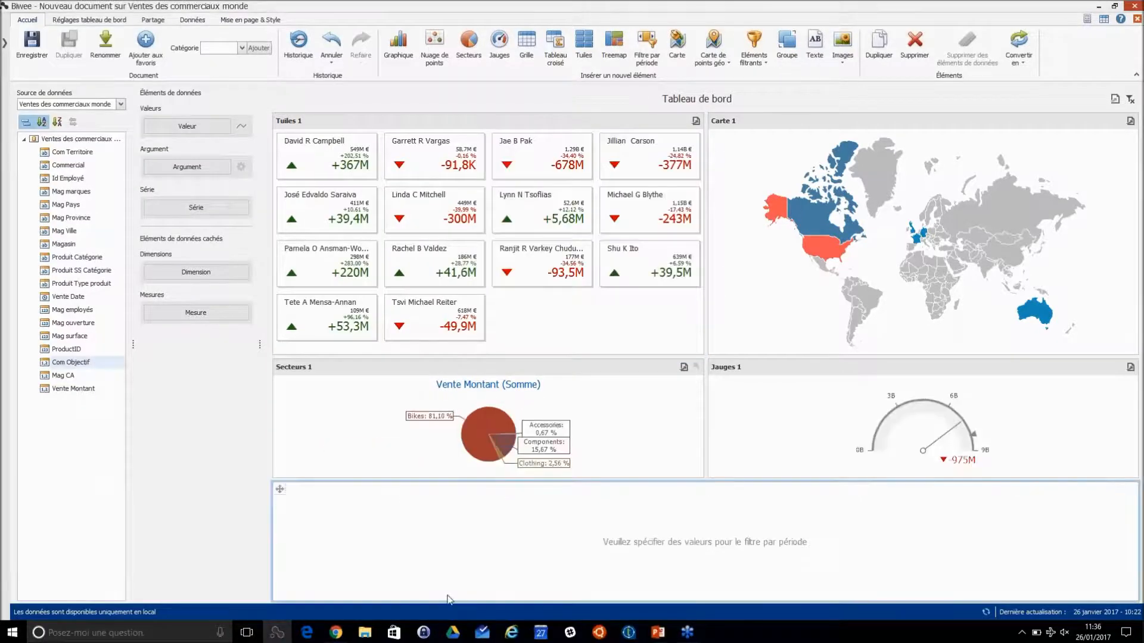
# Assign Vente Montant as the period filter's value and Vente Date, grouped by Mois-année, as its argument.
pyautogui.moveTo(89, 393); pyautogui.dragTo(218, 133)
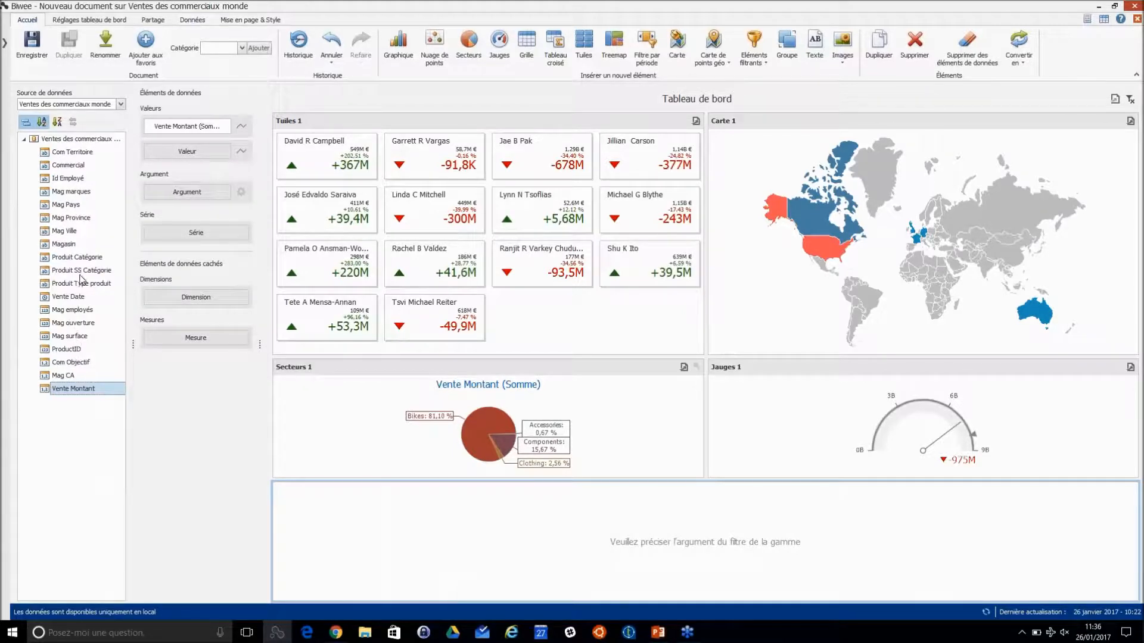
pyautogui.moveTo(74, 303); pyautogui.dragTo(188, 191)
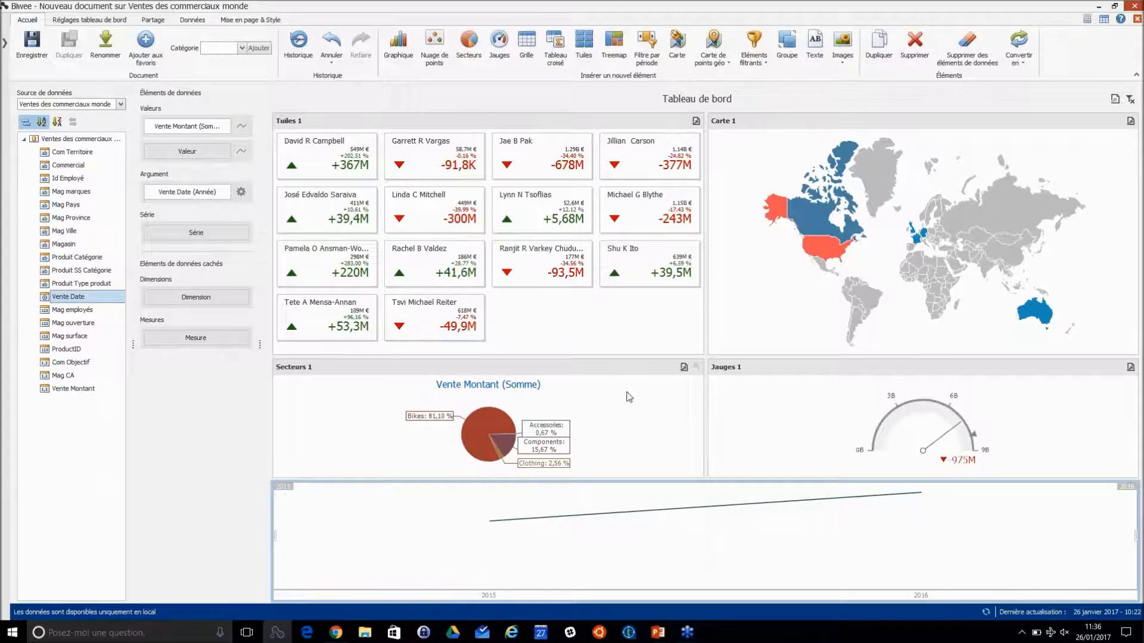
pyautogui.click(225, 192)
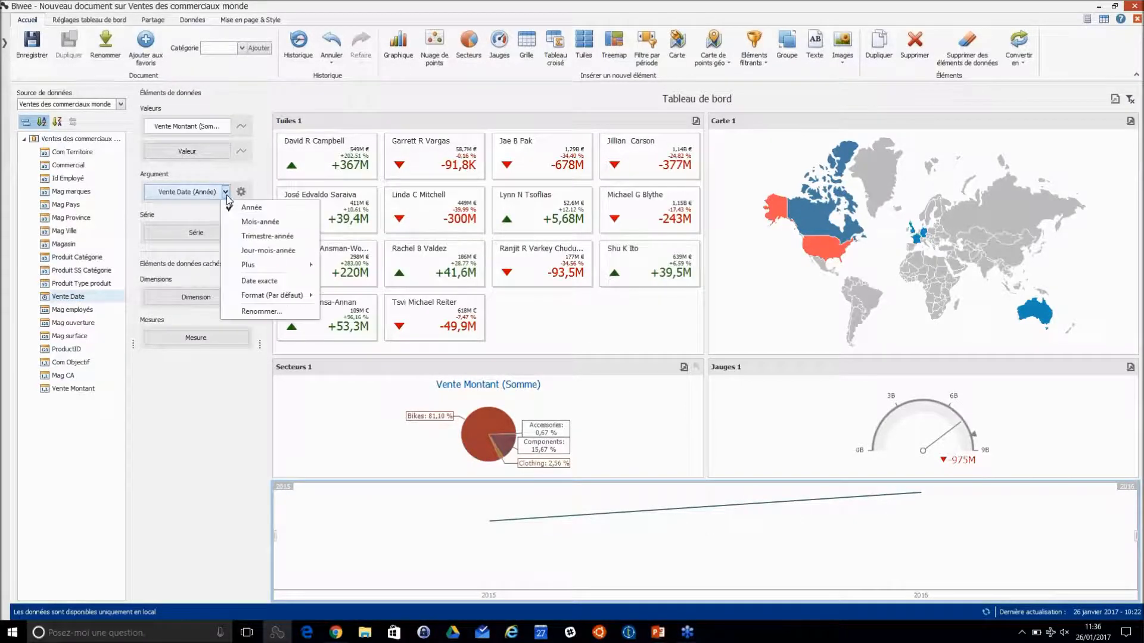
pyautogui.click(271, 225)
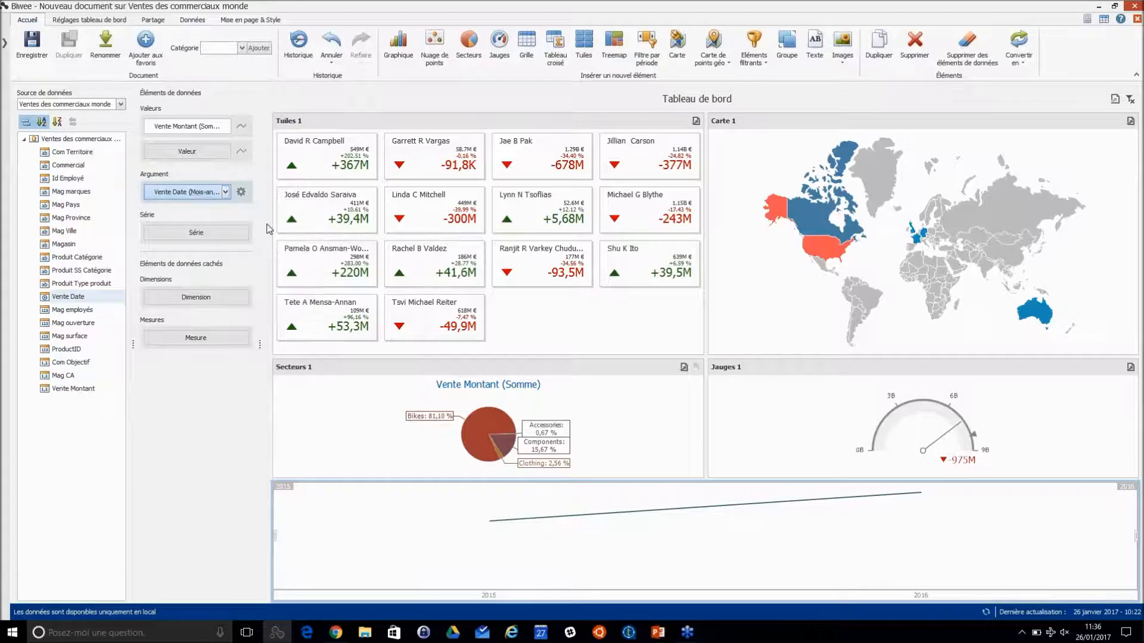
# Set the period filter's series type to Zone and test it on the range janvier 2015 - février 2016.
pyautogui.click(242, 125)
pyautogui.click(447, 215)
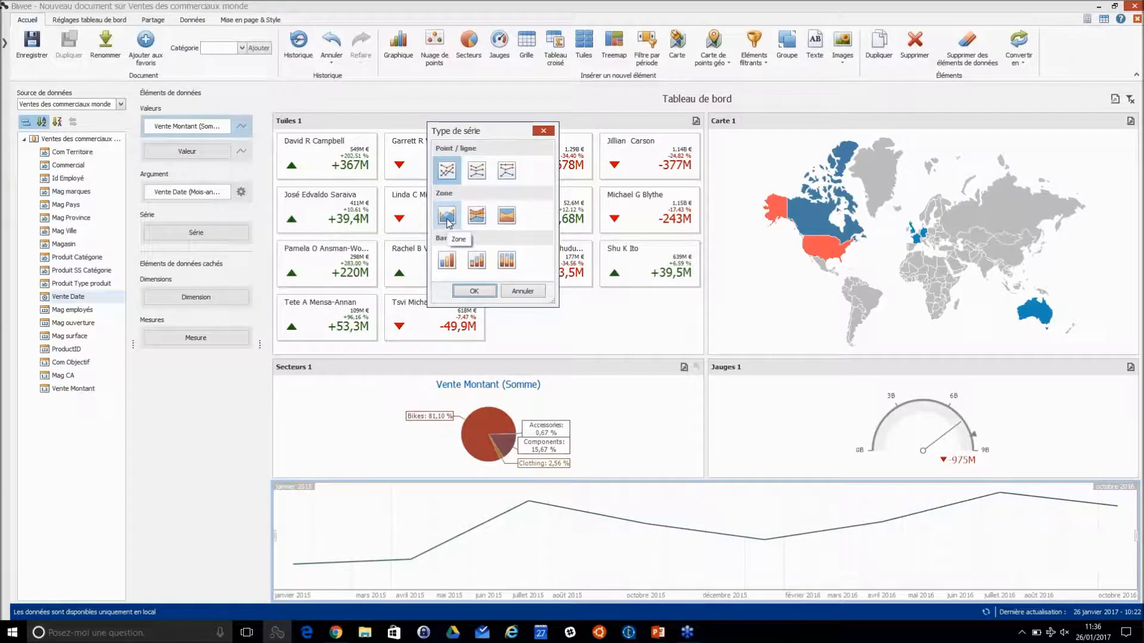
pyautogui.click(475, 291)
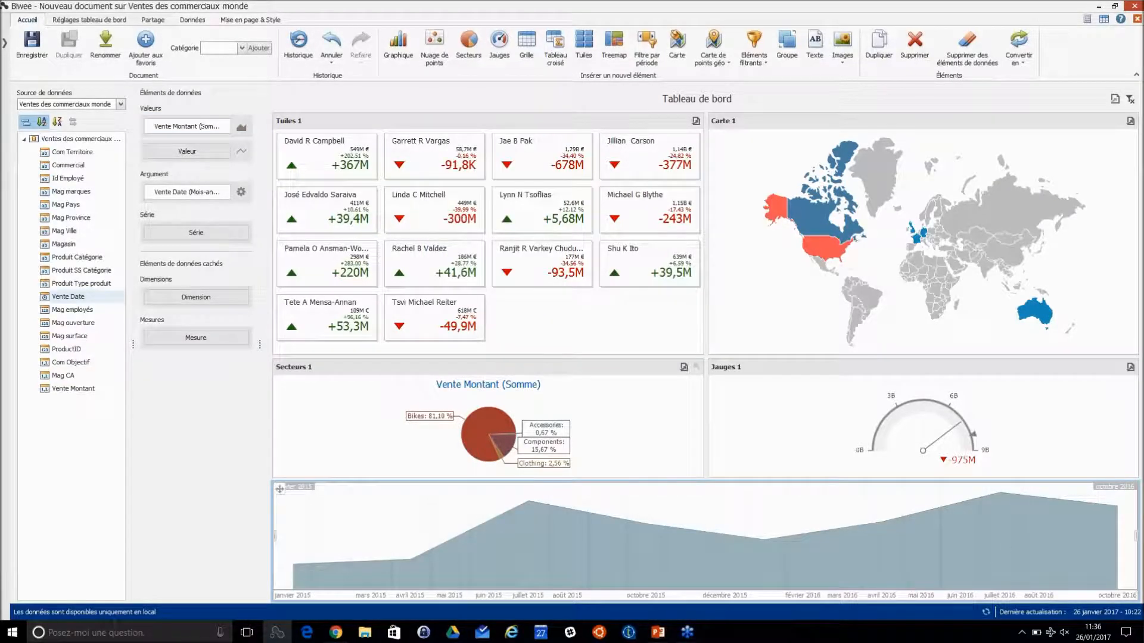
pyautogui.moveTo(1135, 540)
pyautogui.mouseDown()
pyautogui.moveTo(823, 539)
pyautogui.moveTo(1135, 538)
pyautogui.mouseUp()
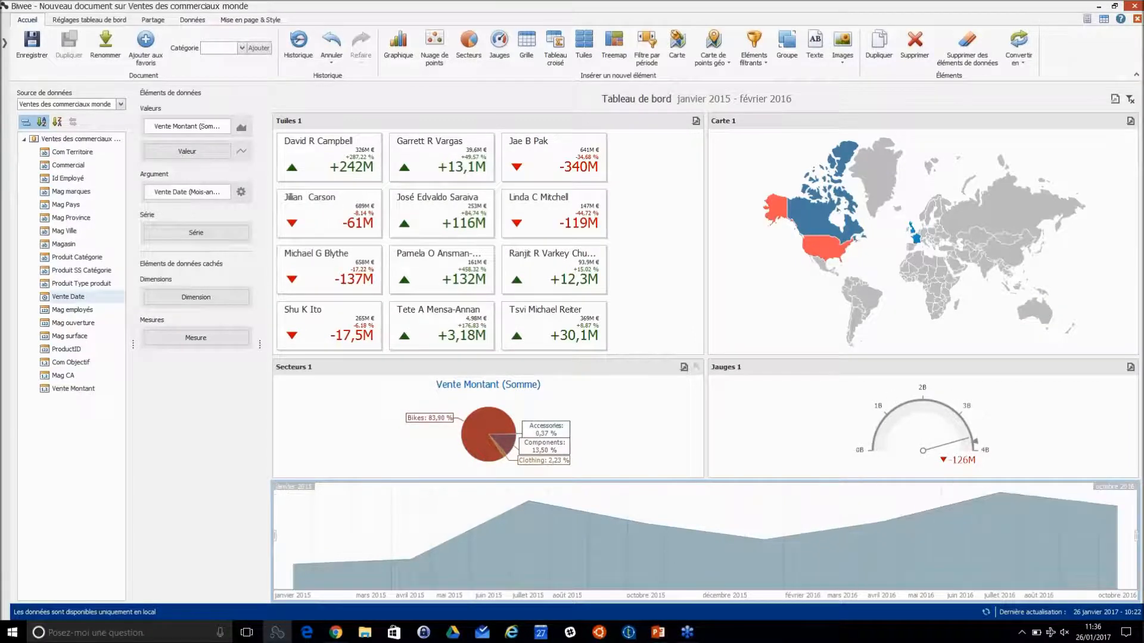
# Turn the salesperson tiles into a multiple master filter for the dashboard.
pyautogui.click(312, 169)
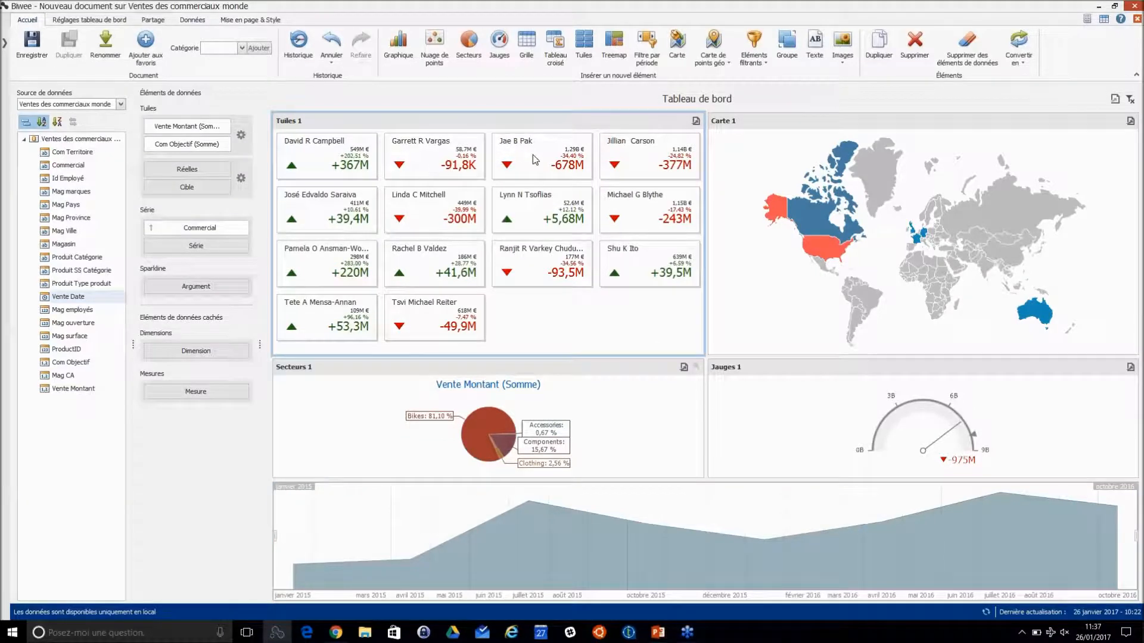
pyautogui.click(821, 222)
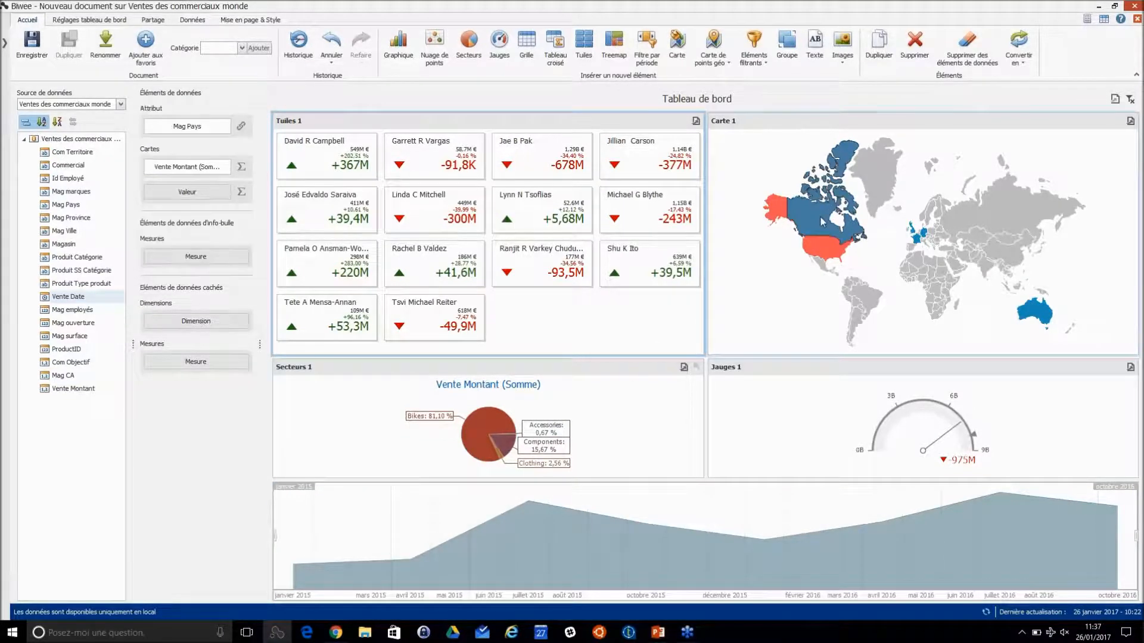
pyautogui.click(524, 133)
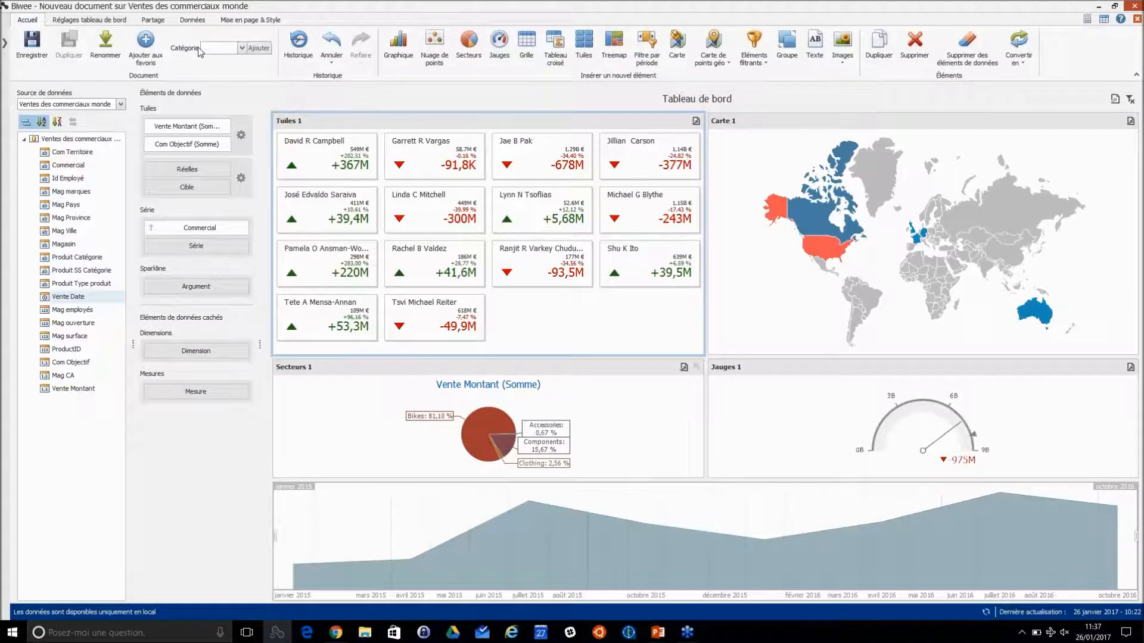
pyautogui.click(193, 22)
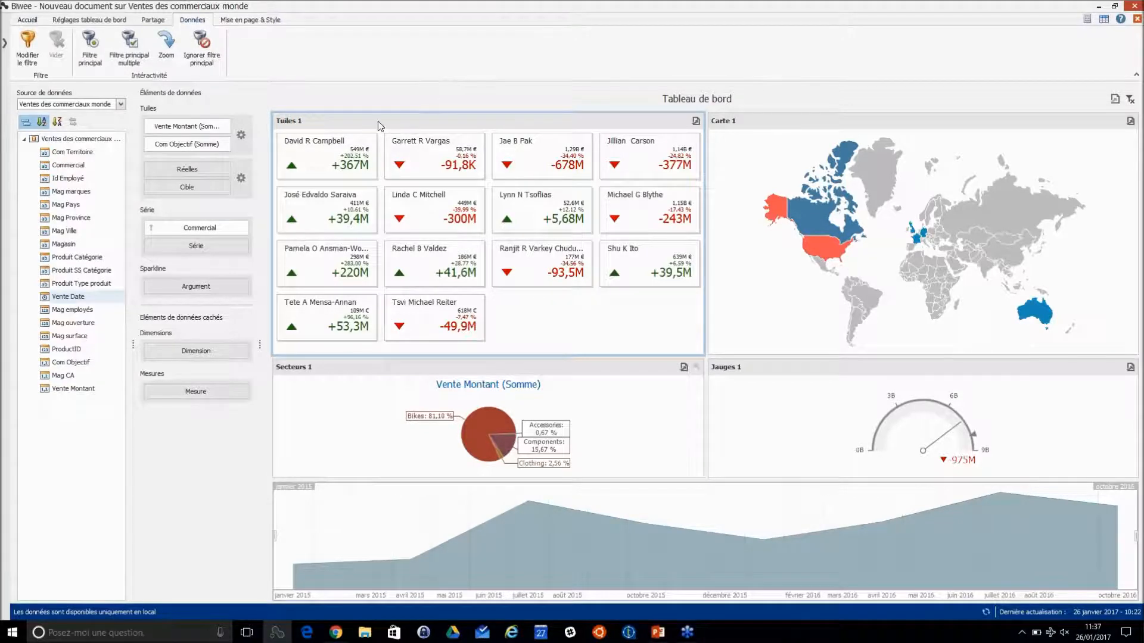
pyautogui.click(129, 51)
# Test the tile filter by selecting several salespeople one after another.
pyautogui.click(315, 133)
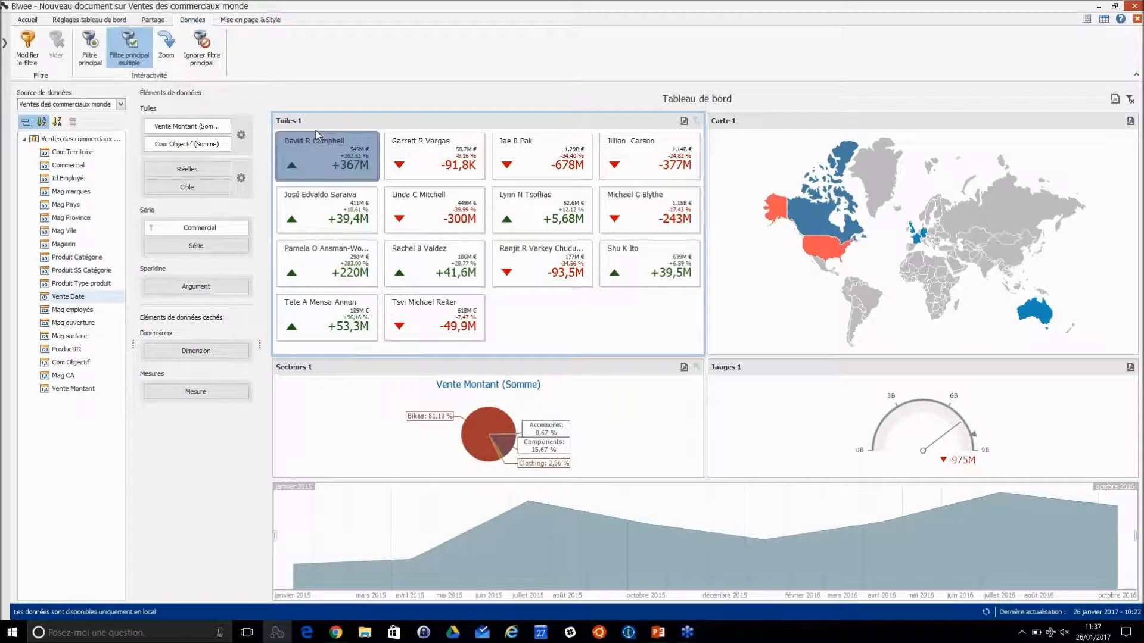
pyautogui.click(326, 213)
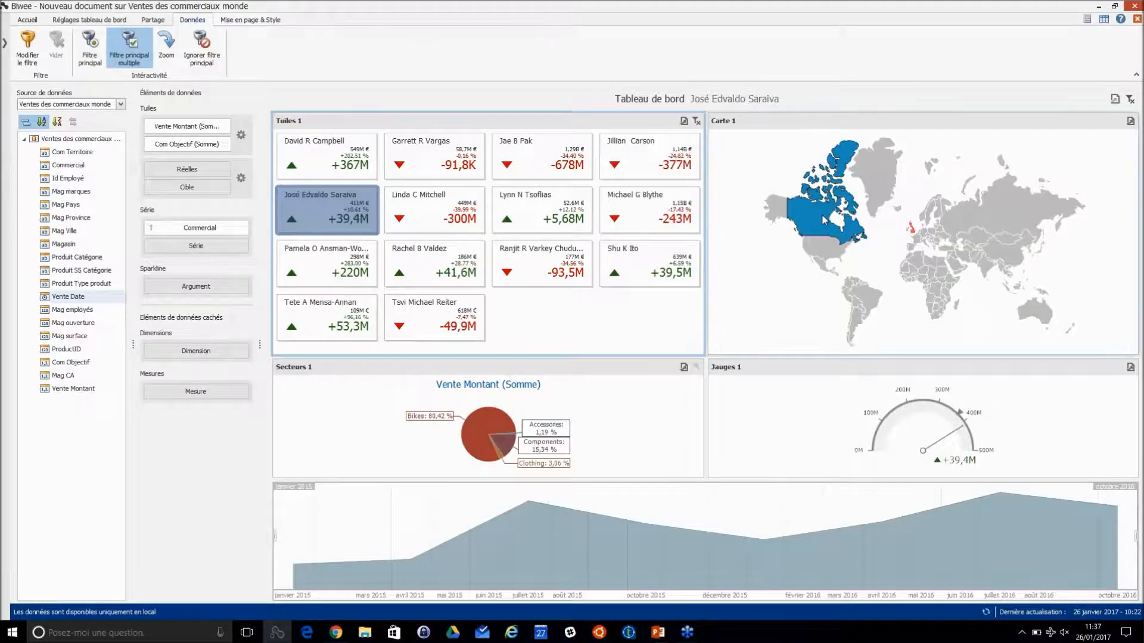
pyautogui.click(434, 214)
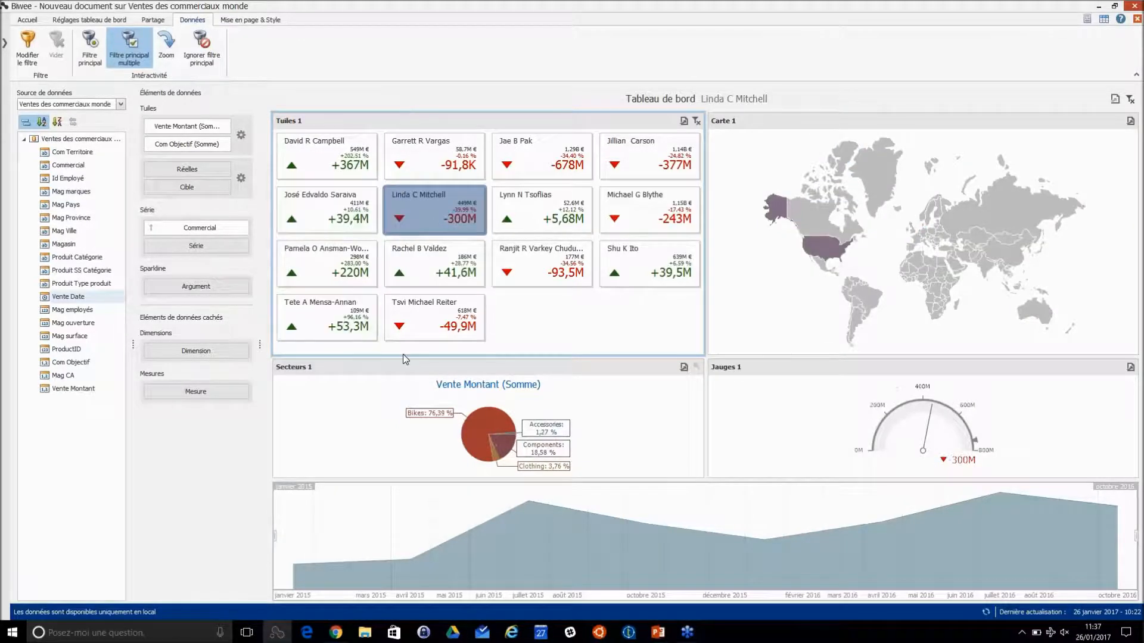
pyautogui.click(545, 208)
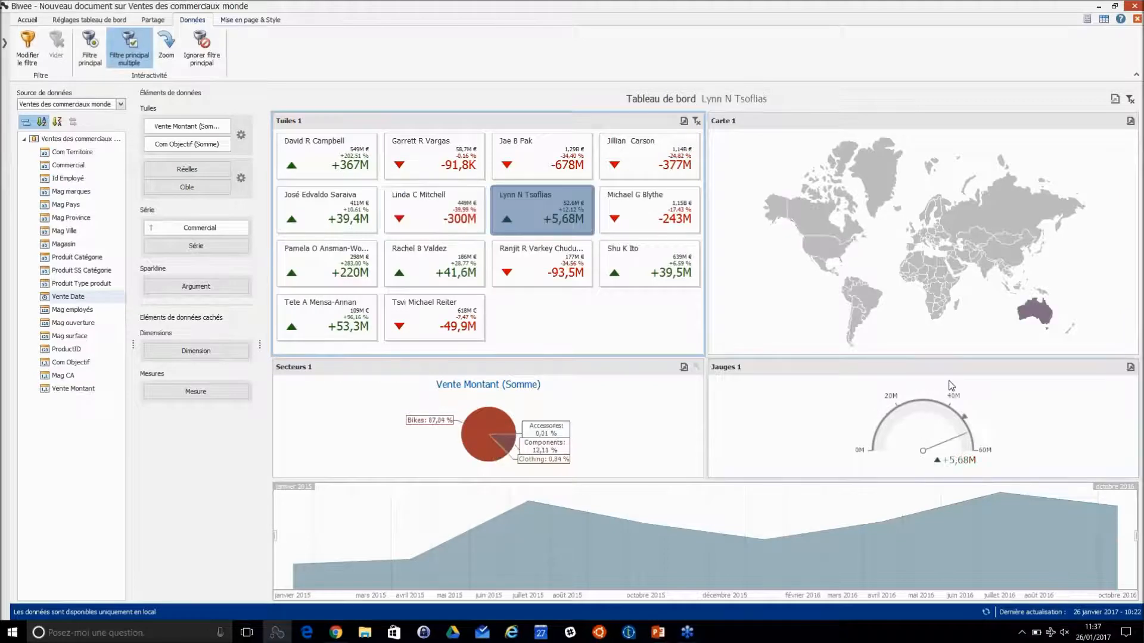
# Make the gauge ignore the master filter and check it by selecting another salesperson's tile.
pyautogui.click(919, 371)
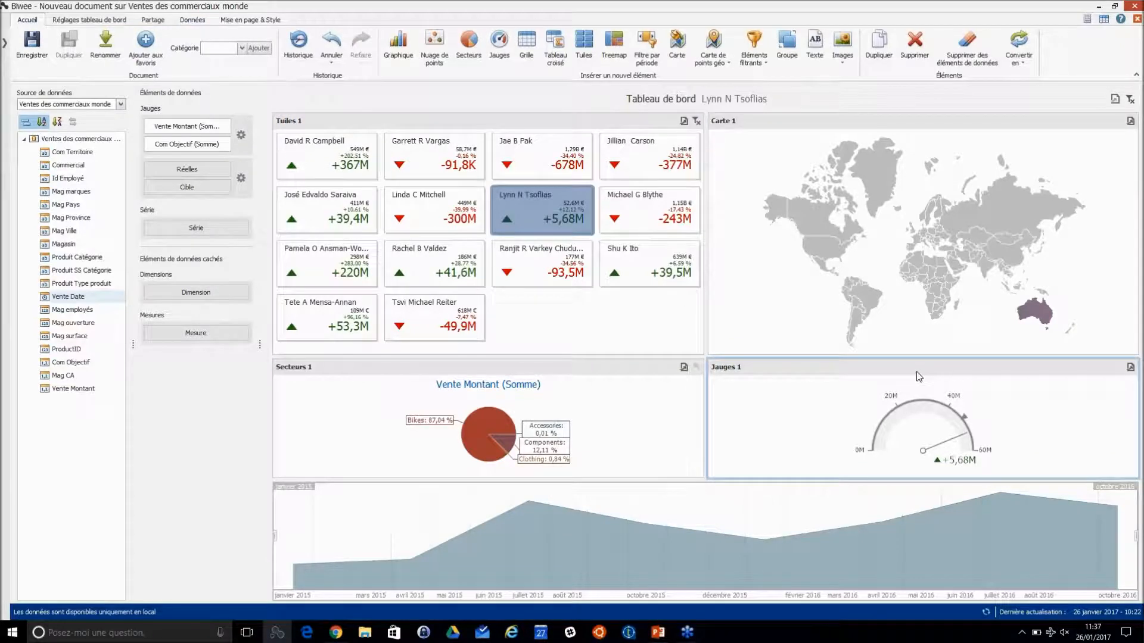
pyautogui.click(192, 20)
pyautogui.click(201, 45)
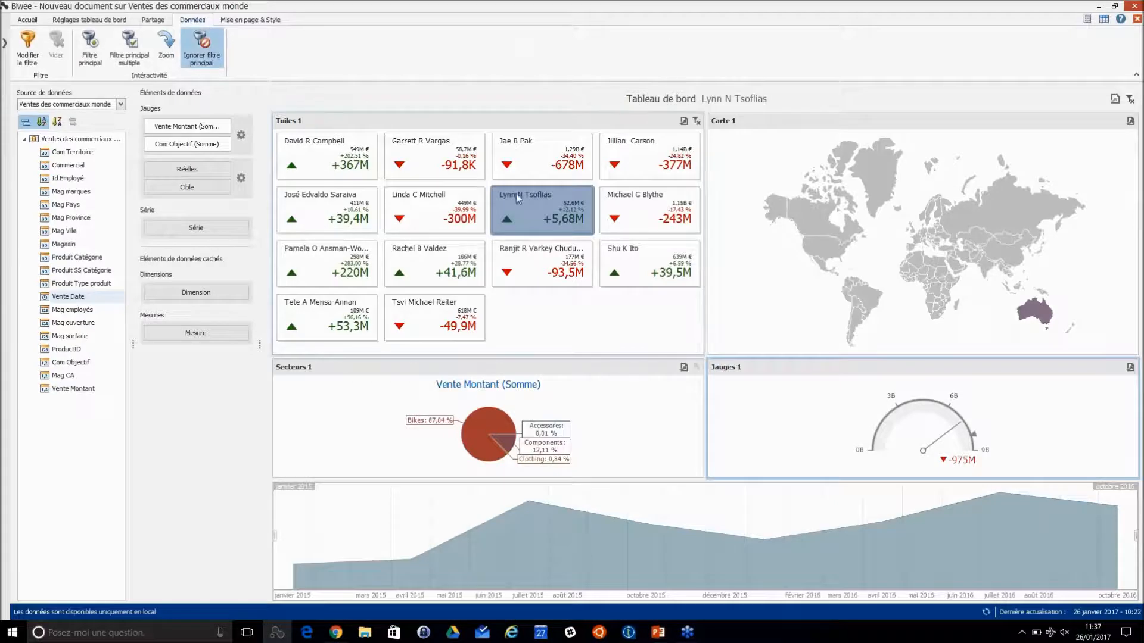
pyautogui.click(534, 170)
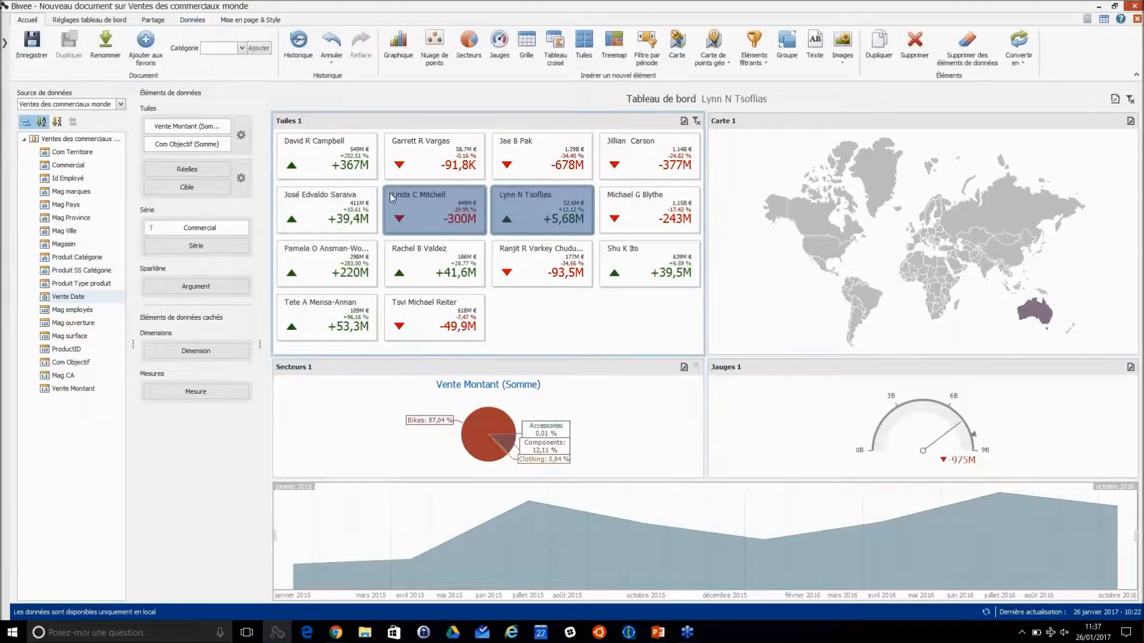
pyautogui.click(359, 205)
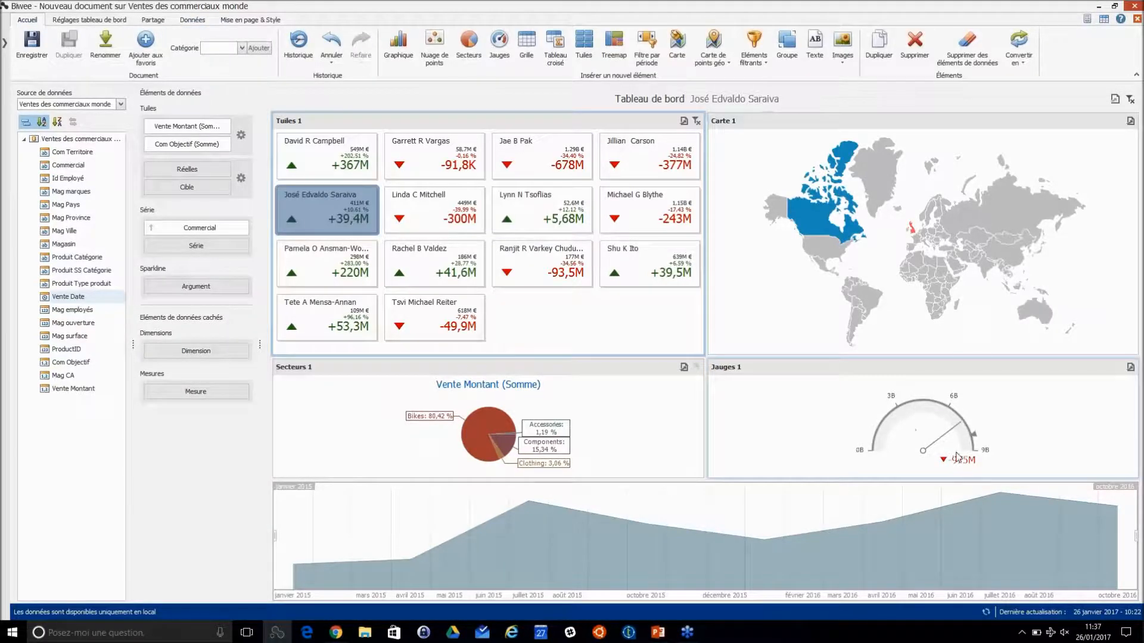
# Make the world map a multiple master filter as well.
pyautogui.click(813, 127)
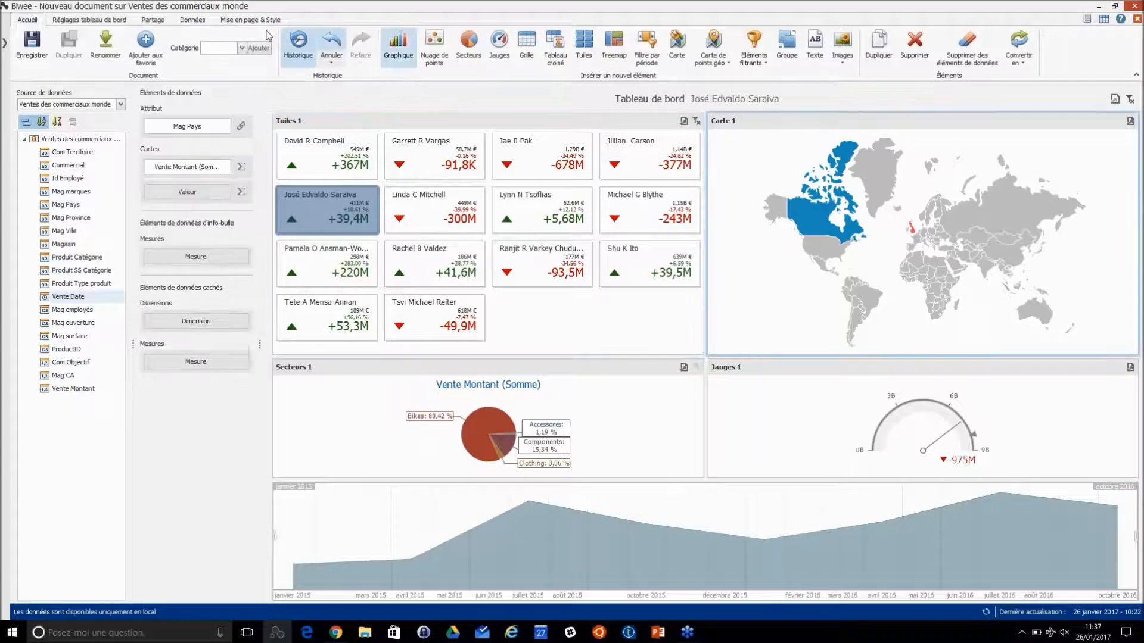
pyautogui.click(192, 19)
pyautogui.click(129, 50)
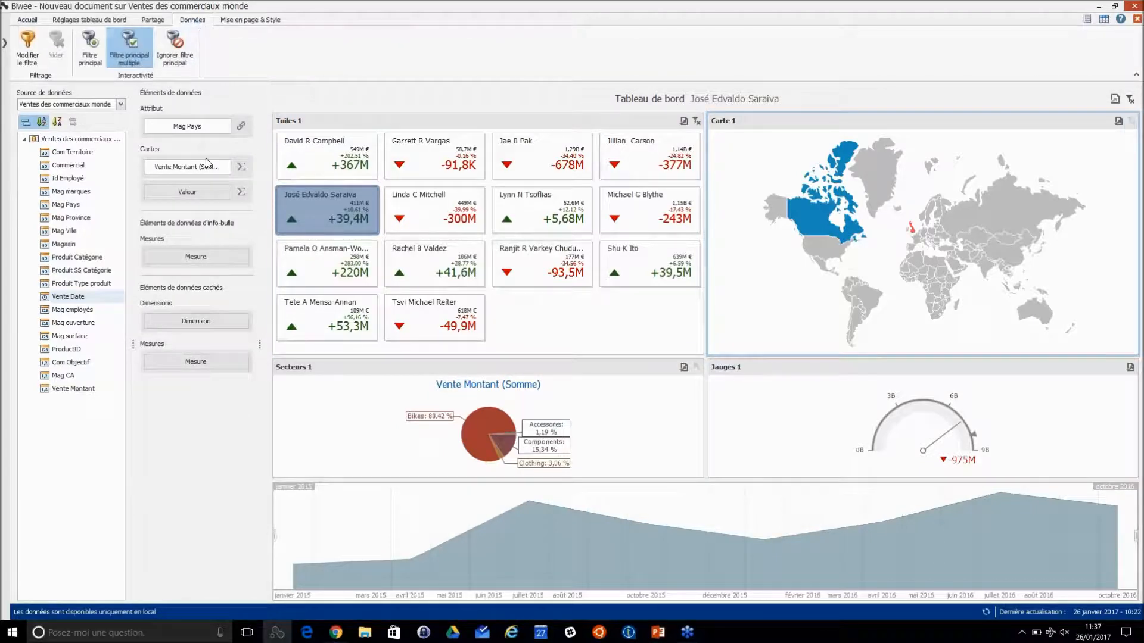
# Make the pie chart ignore the master filter.
pyautogui.click(444, 378)
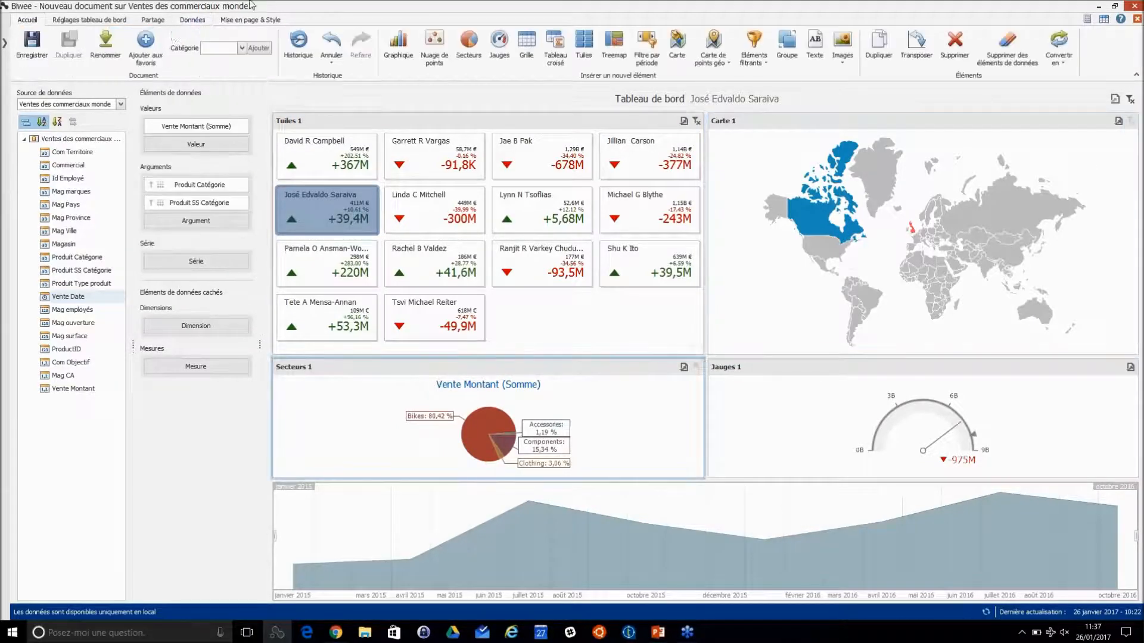
pyautogui.click(191, 21)
pyautogui.click(202, 45)
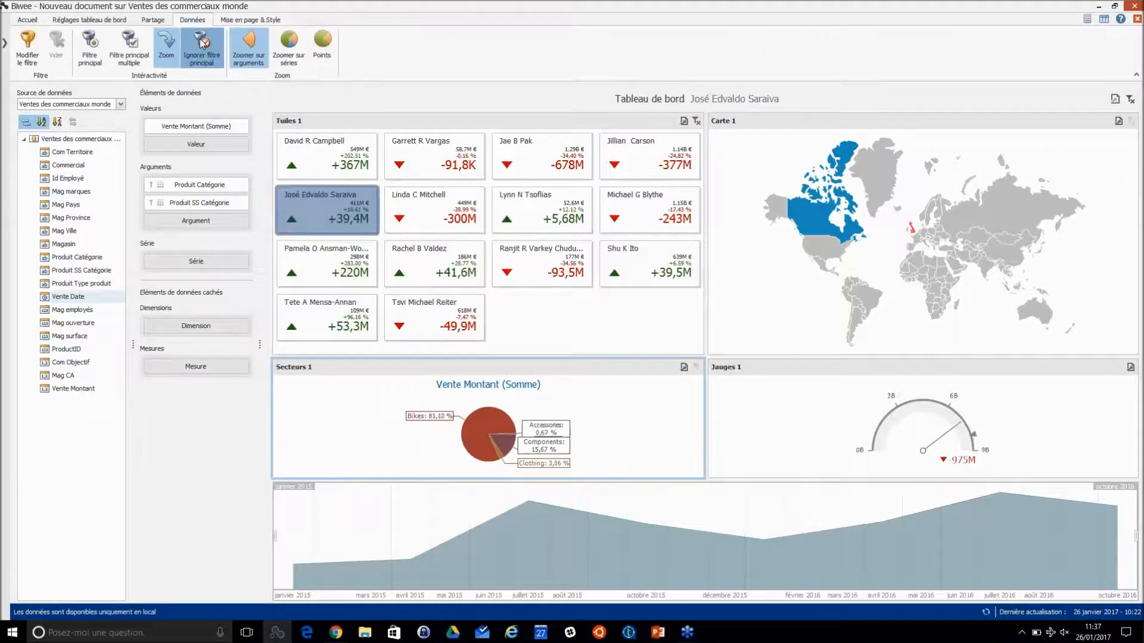
# Save the dashboard under its proposed name and publish its data.
pyautogui.click(544, 124)
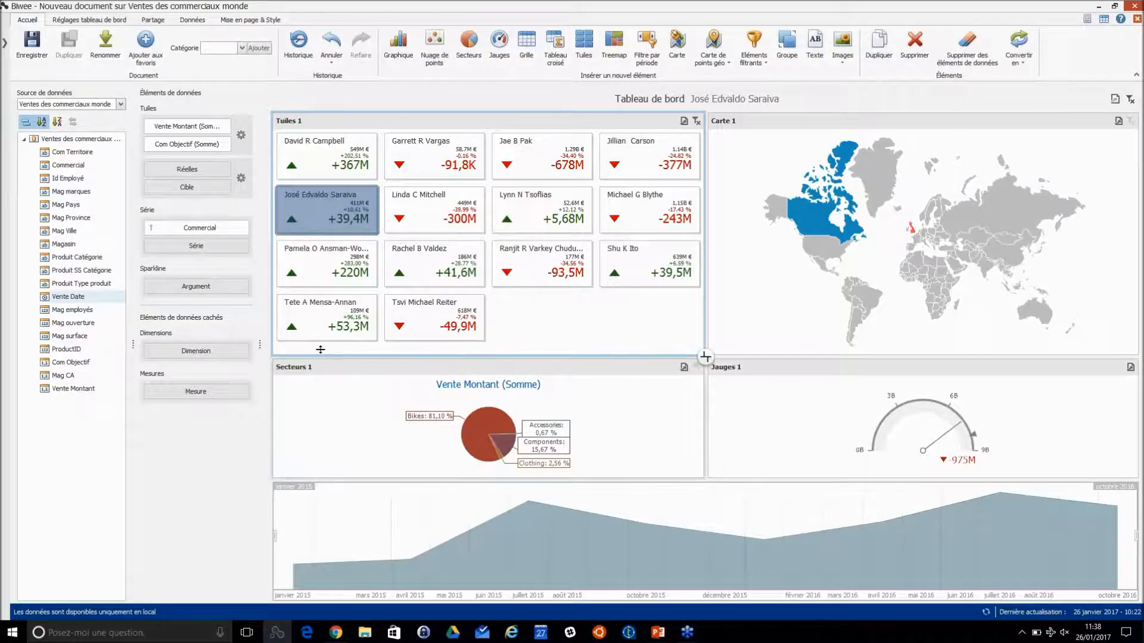
pyautogui.click(29, 45)
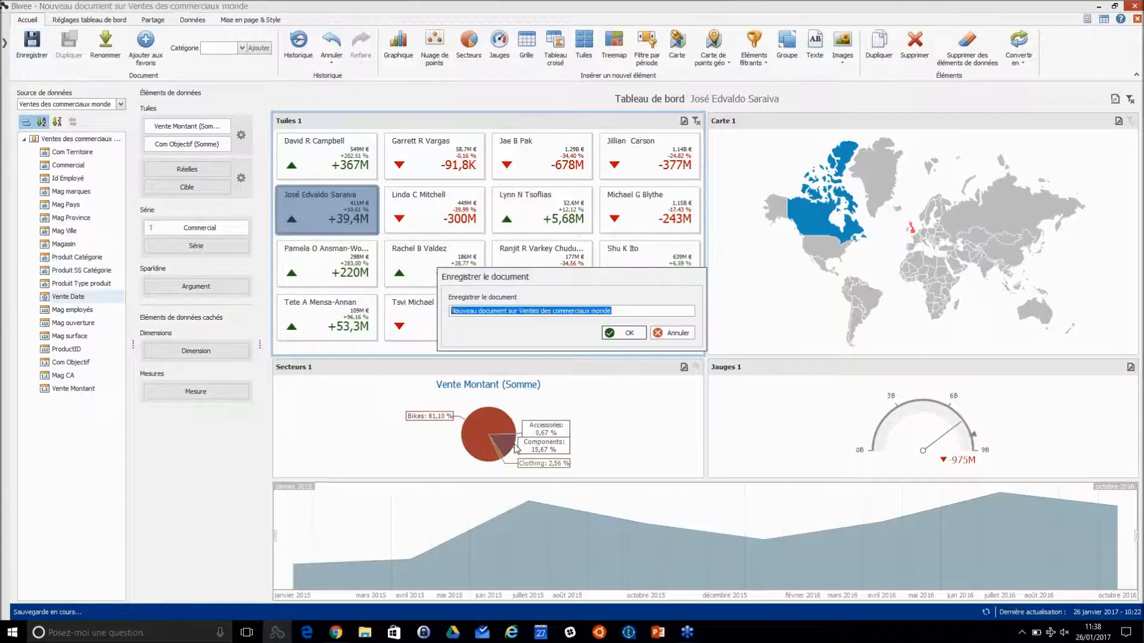
pyautogui.click(632, 331)
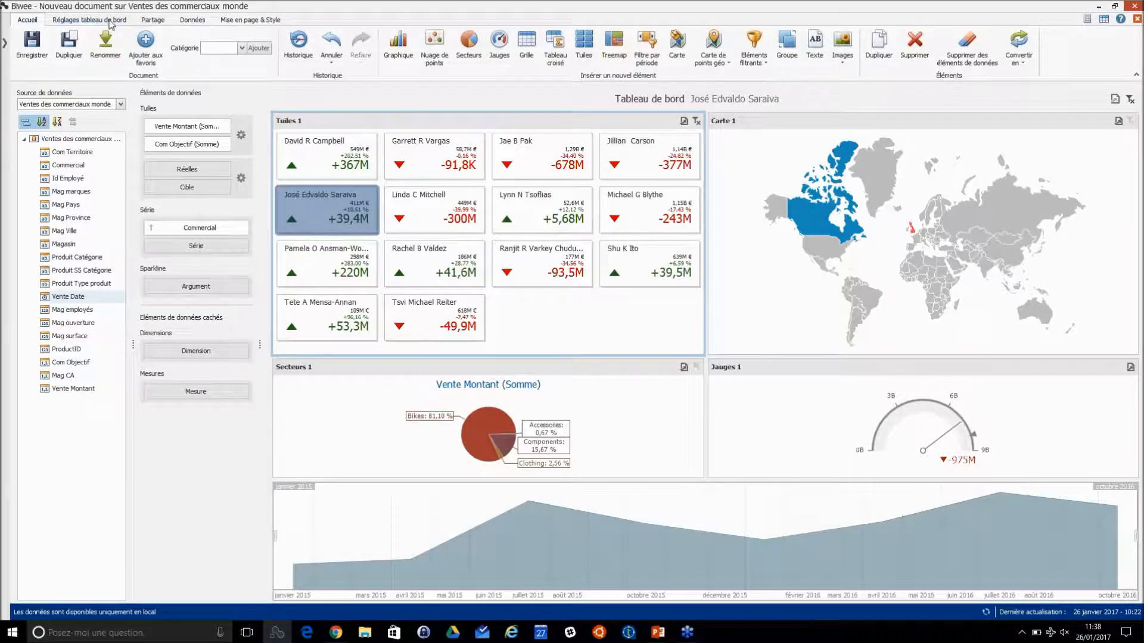
pyautogui.click(110, 22)
pyautogui.click(153, 19)
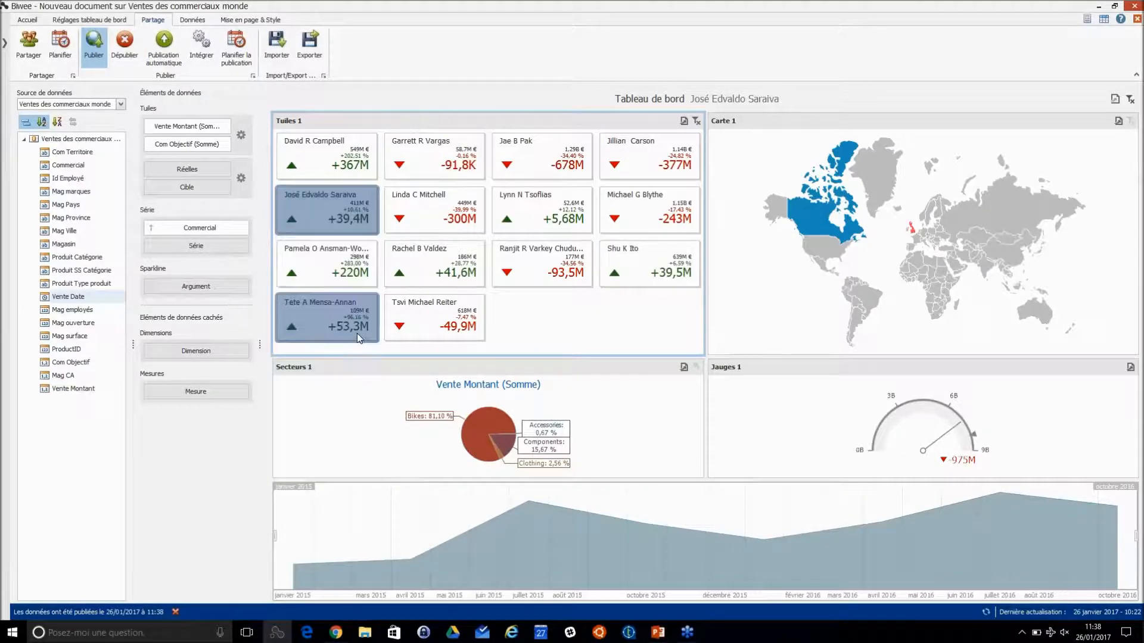
# Switch to Chrome, open the newly published dashboard from the uncategorised documents on biwee.fr, and return to Biwee.
pyautogui.click(337, 633)
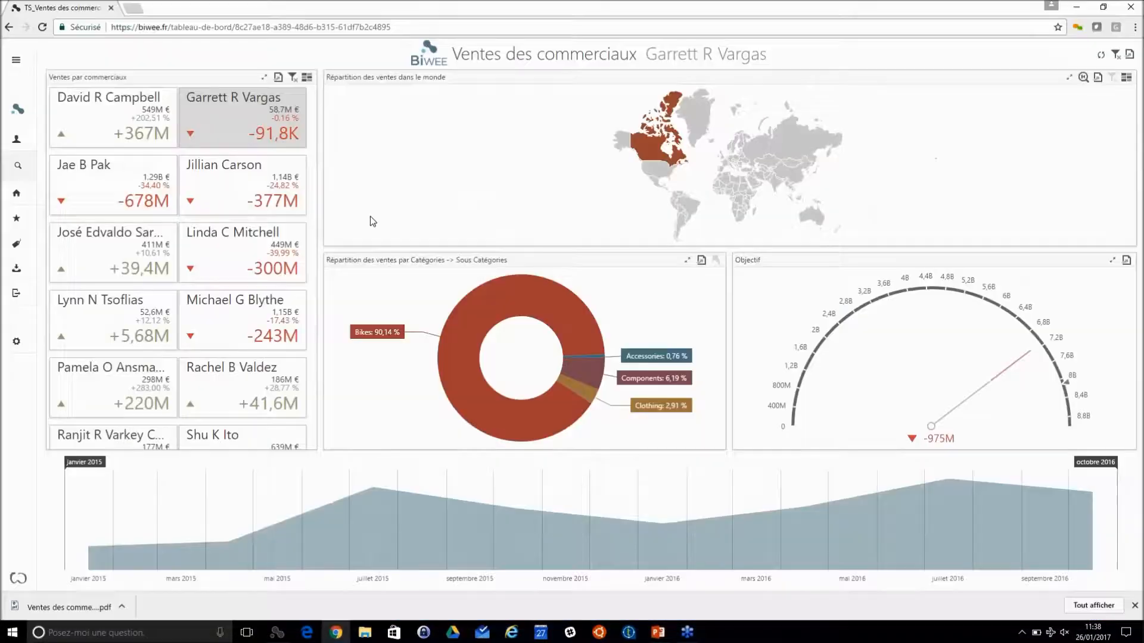
pyautogui.click(17, 60)
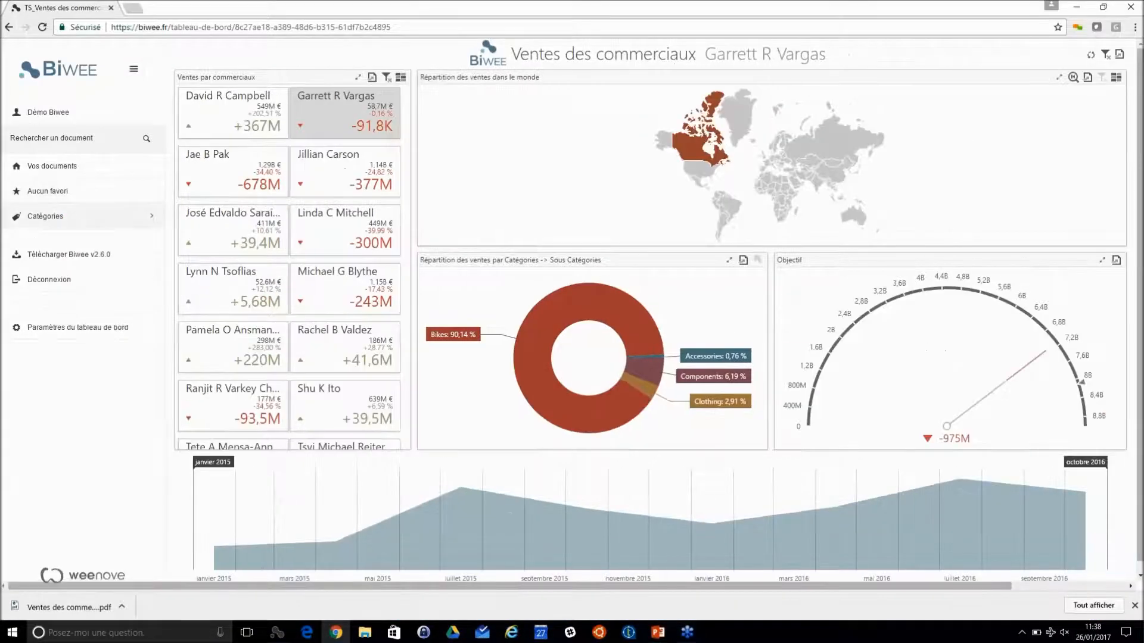
pyautogui.click(90, 216)
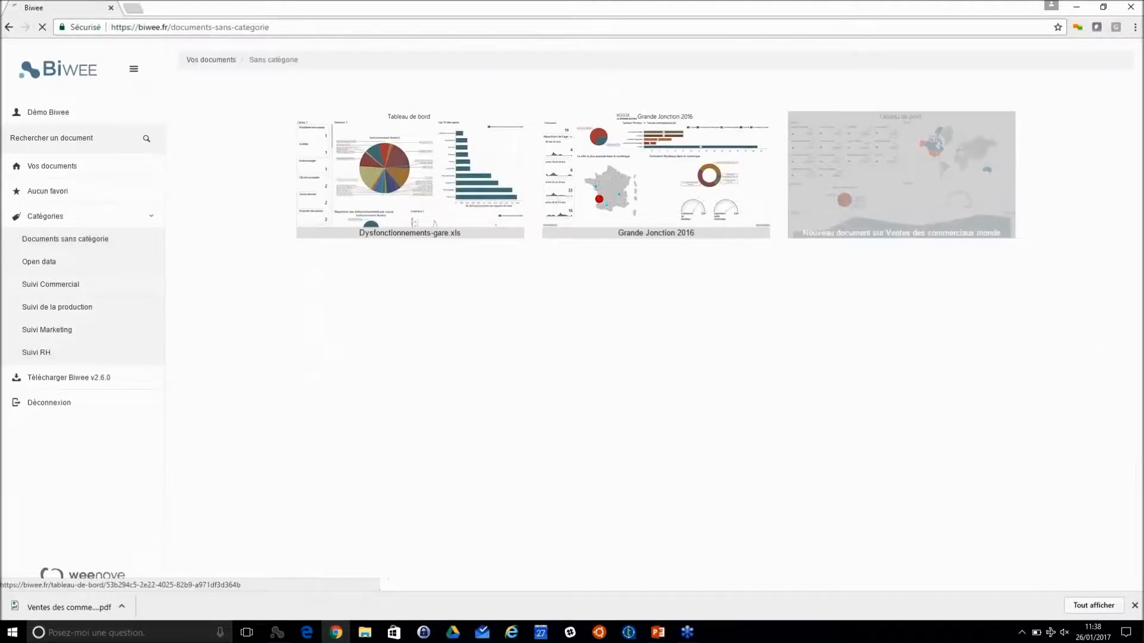
pyautogui.click(911, 209)
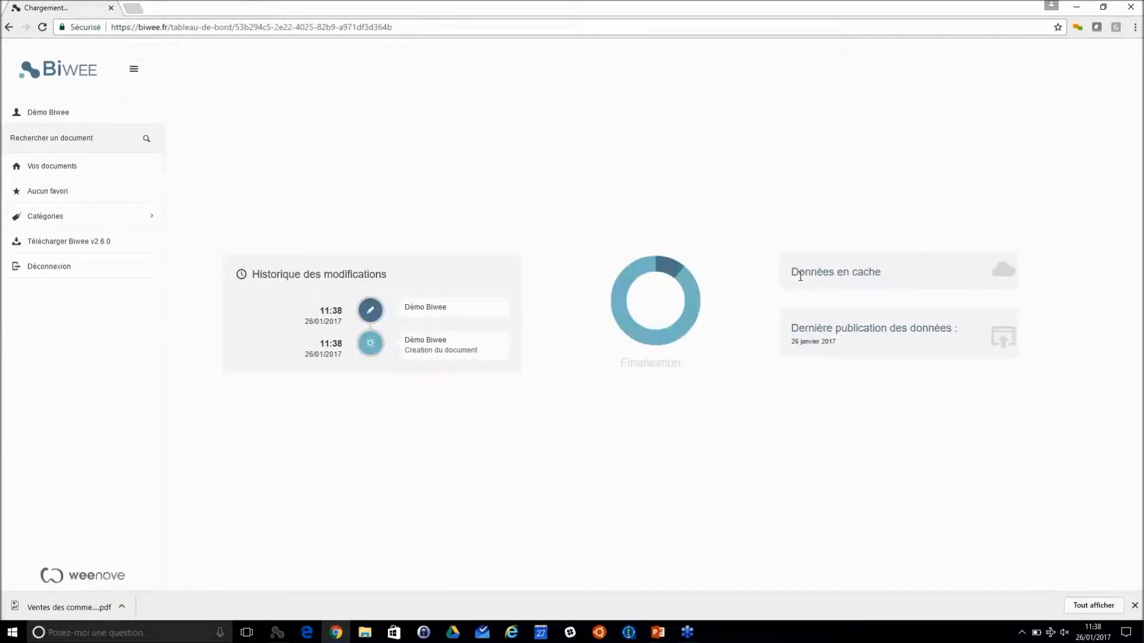
pyautogui.click(1077, 9)
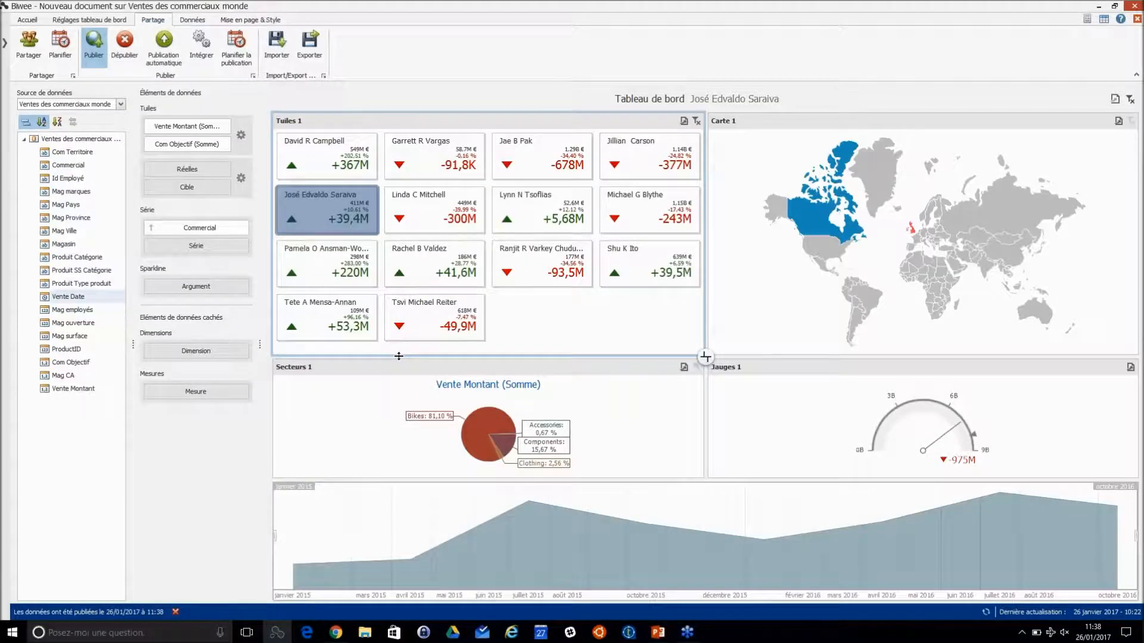
# Insert a grid and place it across the full width between the pie chart and gauge row and the period filter.
pyautogui.click(27, 21)
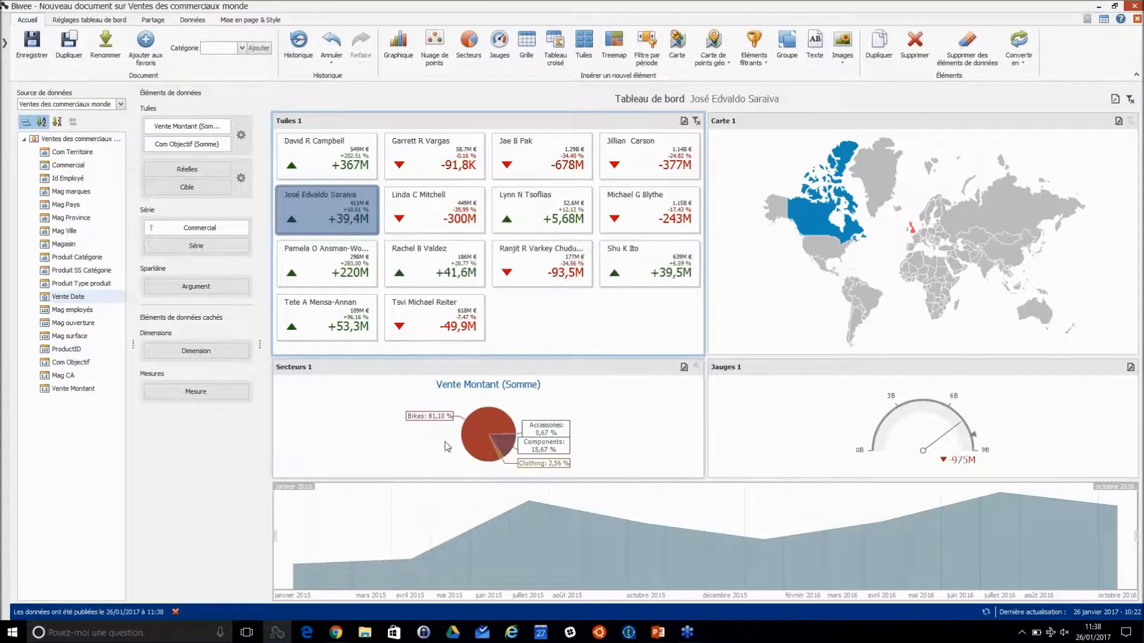
pyautogui.click(531, 53)
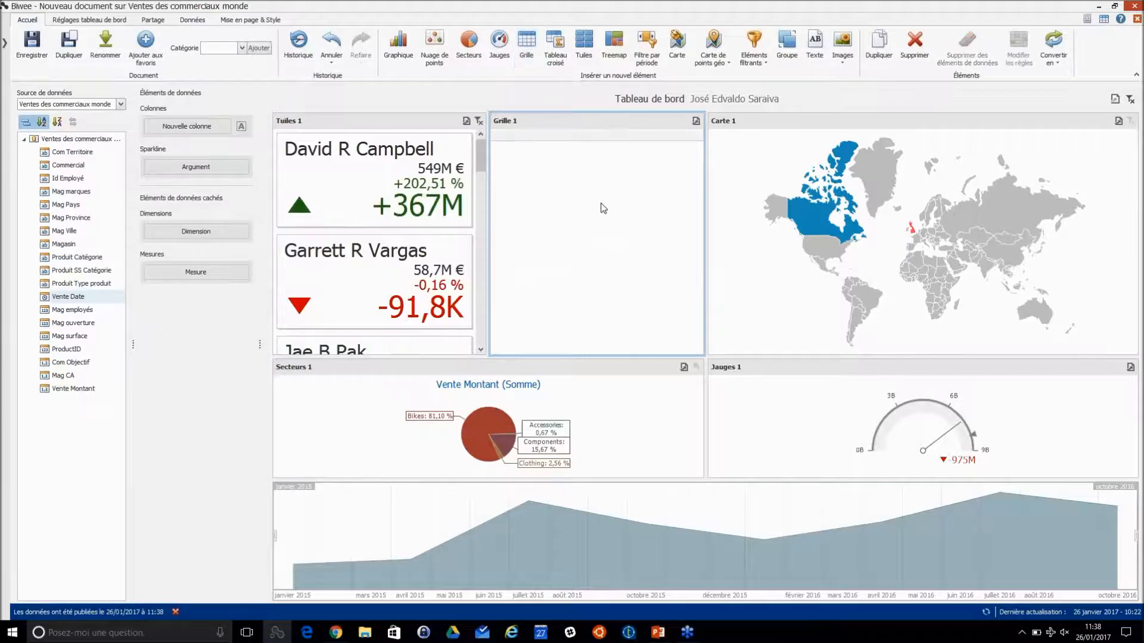
pyautogui.moveTo(500, 120); pyautogui.dragTo(563, 476)
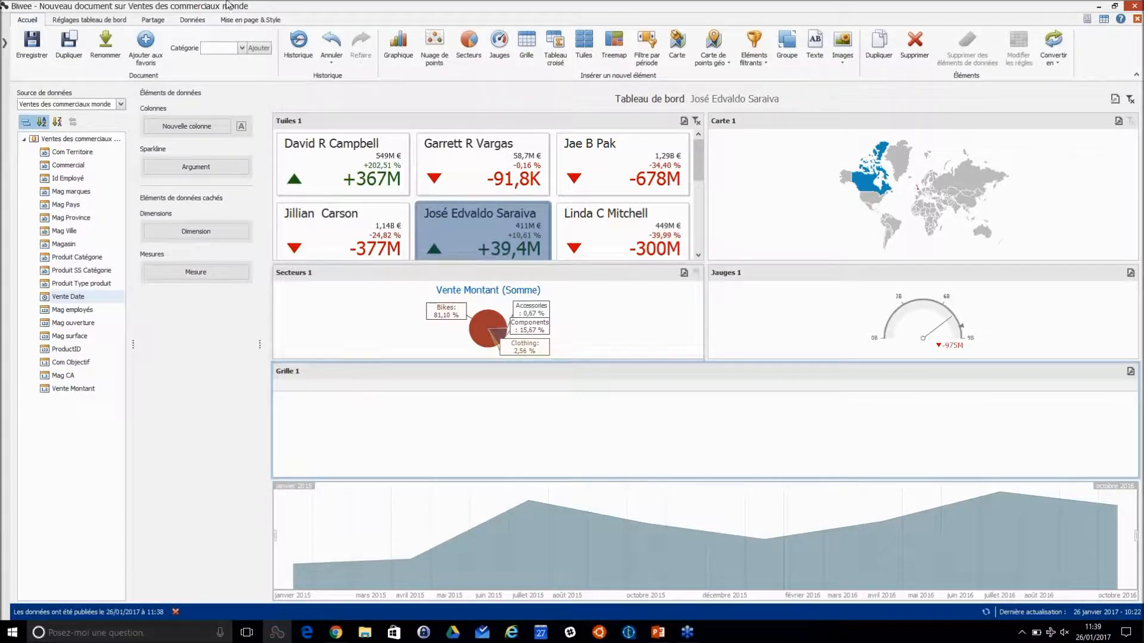
# Open the data source join management and choose Liste des Employés as the additional source to combine.
pyautogui.click(105, 25)
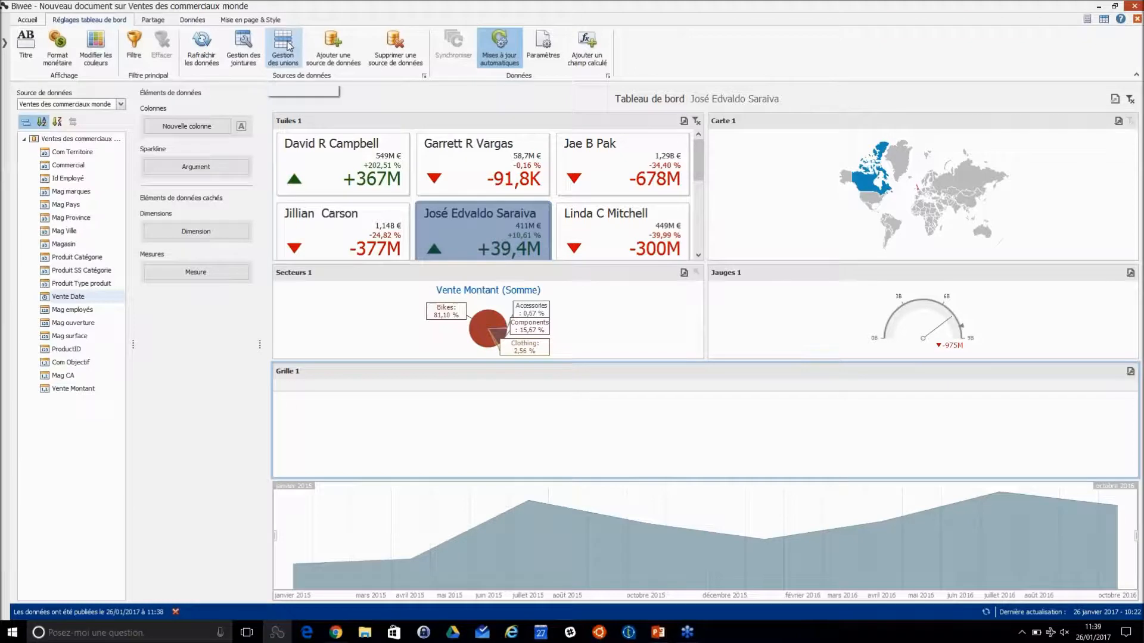
pyautogui.click(244, 47)
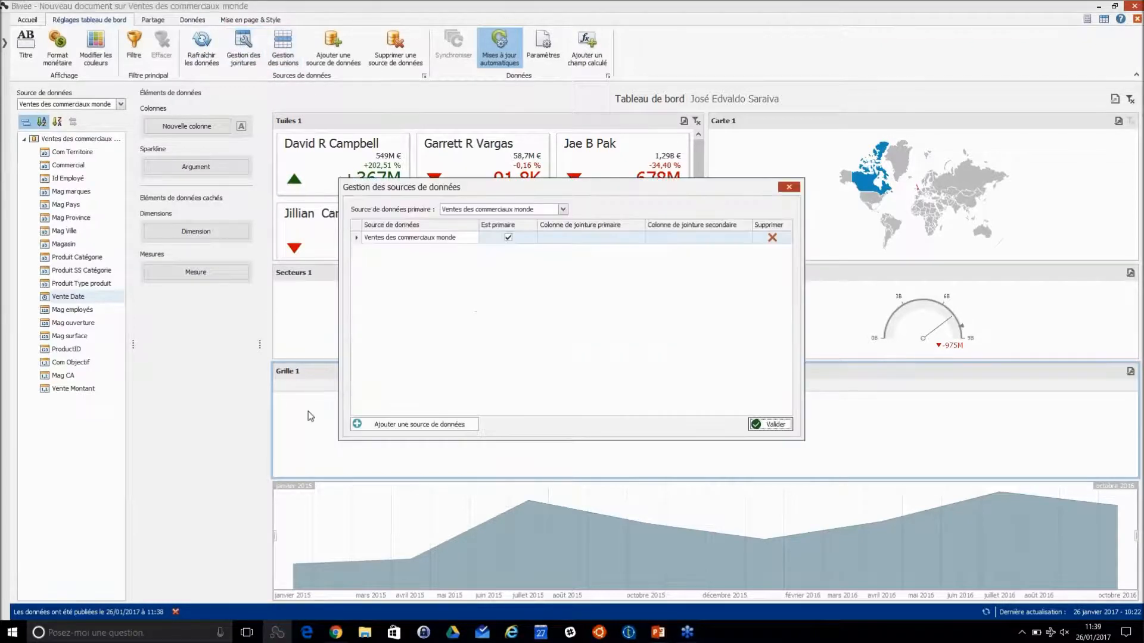
pyautogui.click(414, 424)
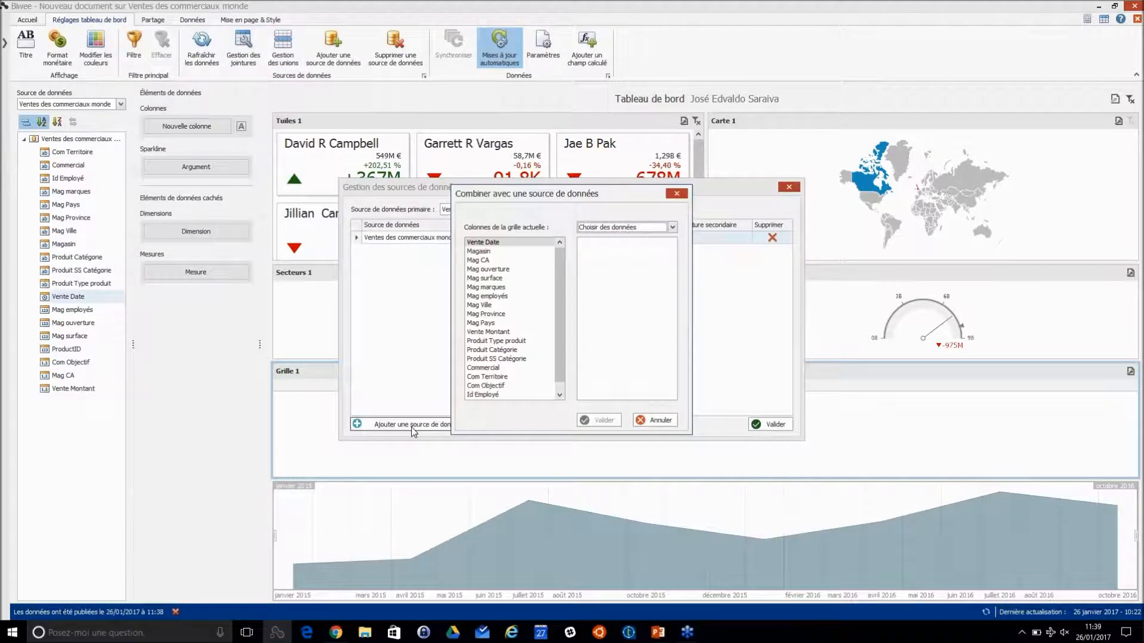
pyautogui.click(639, 228)
pyautogui.scroll(-1, 636, 282)
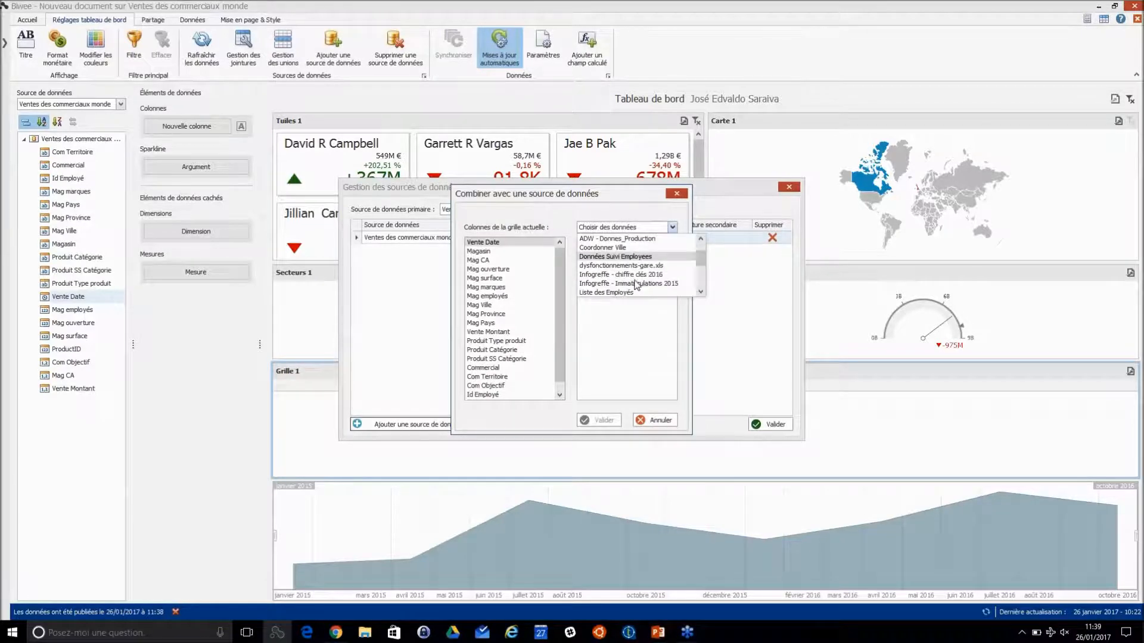
pyautogui.scroll(-1, 629, 275)
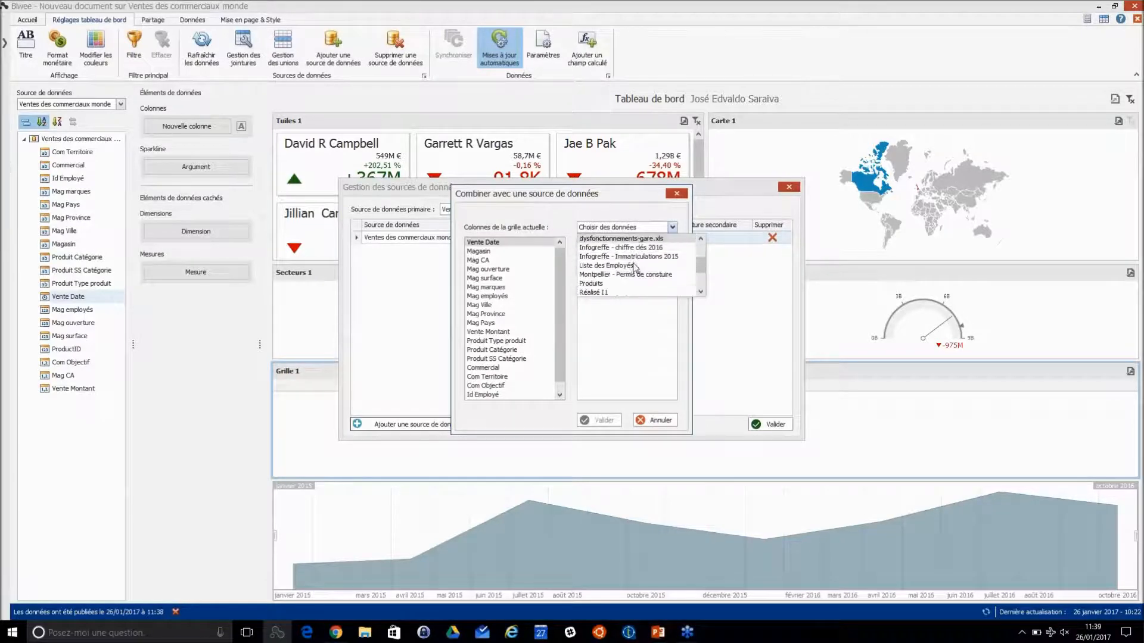
pyautogui.click(606, 267)
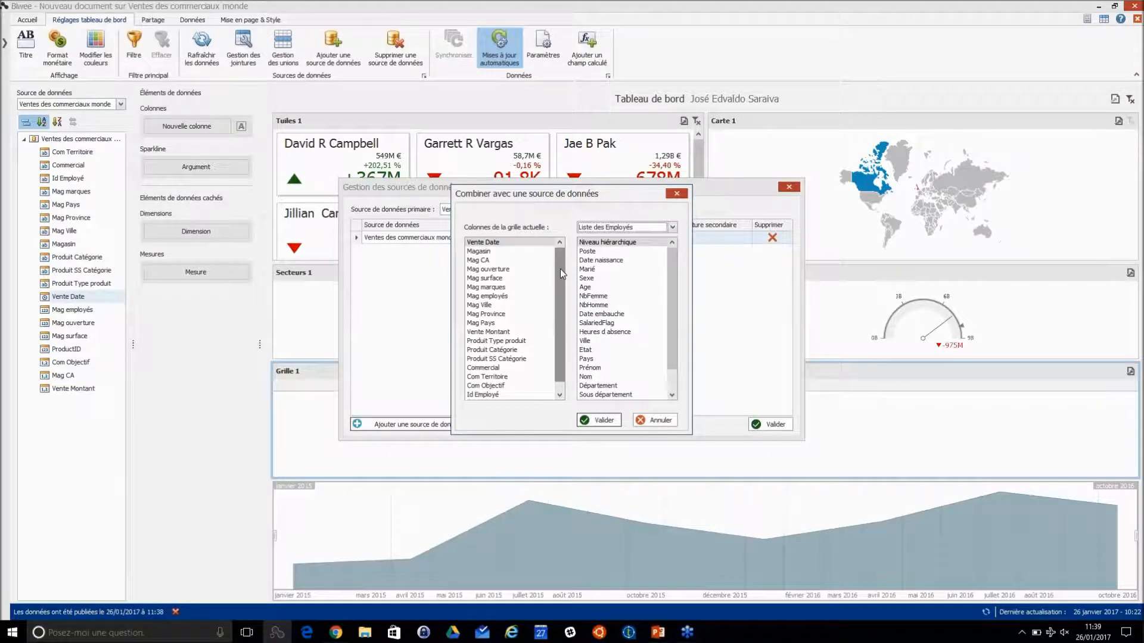
# Join the two sources on Id Employé in both column lists and validate the join.
pyautogui.scroll(-1, 567, 305)
pyautogui.click(485, 387)
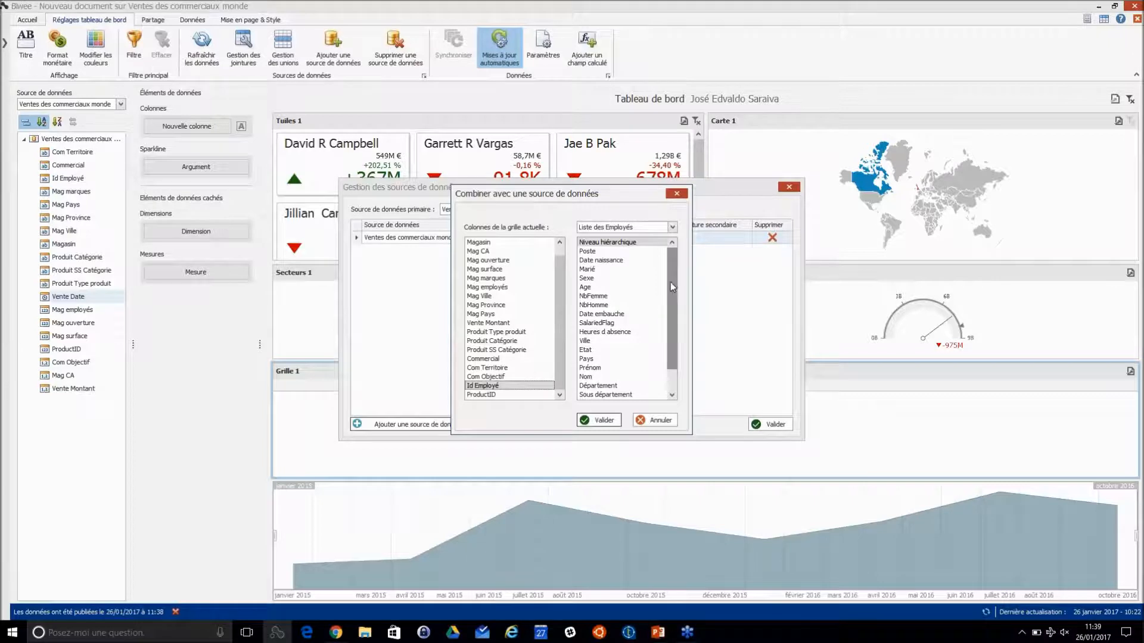
pyautogui.scroll(-1, 671, 310)
pyautogui.click(606, 395)
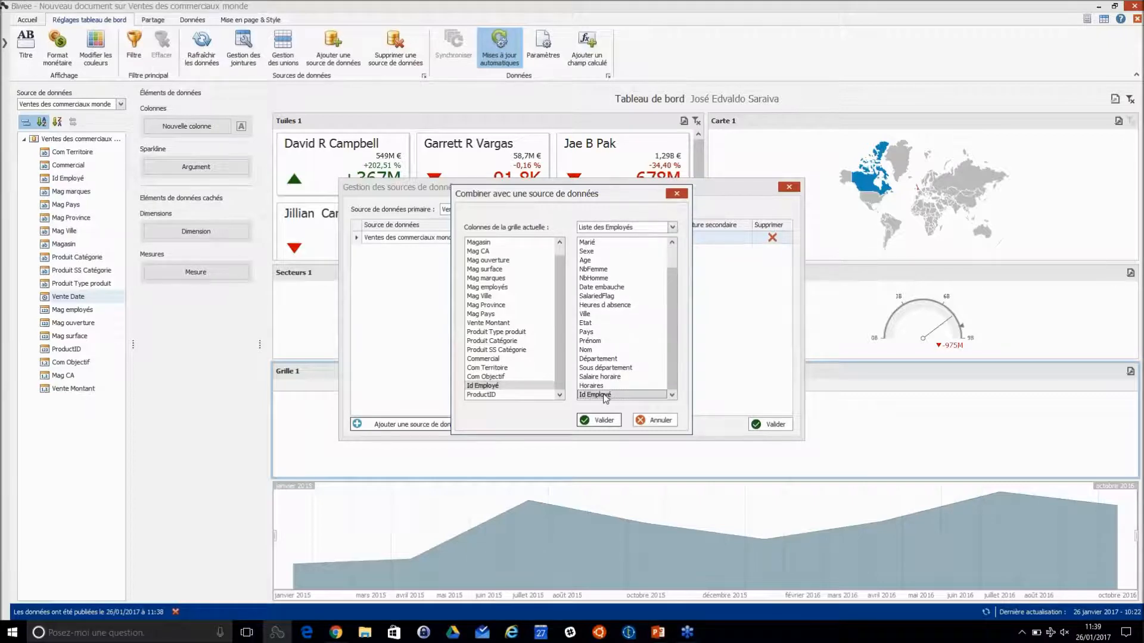
pyautogui.click(603, 420)
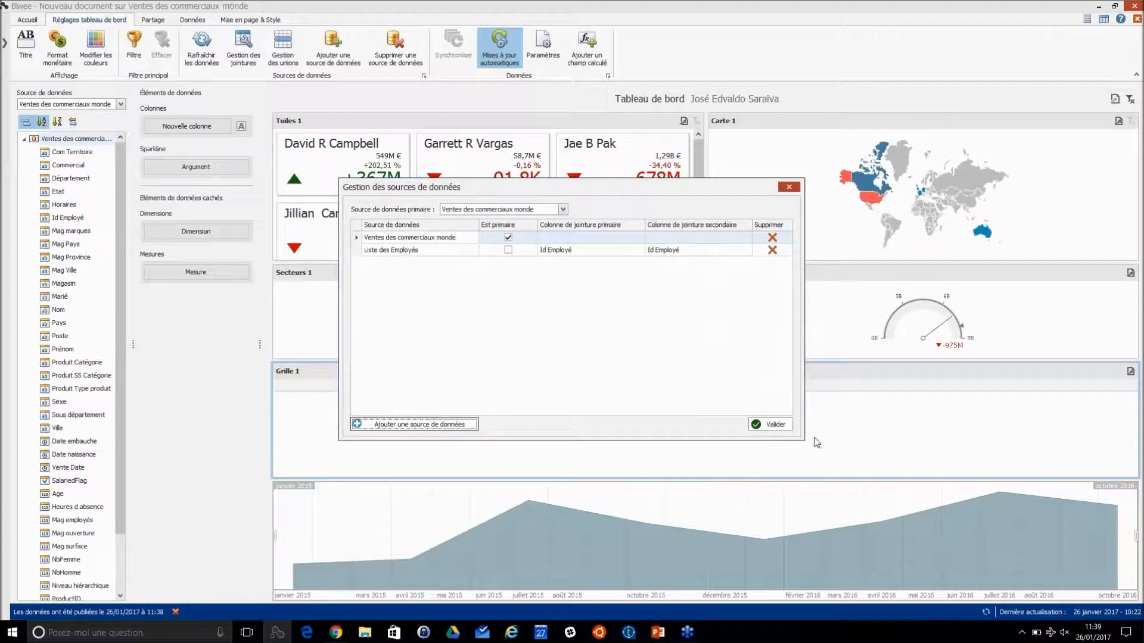
pyautogui.click(777, 426)
# Add the Commercial, Date embauche and Date naissance fields as columns of the grid.
pyautogui.scroll(-2, 89, 420)
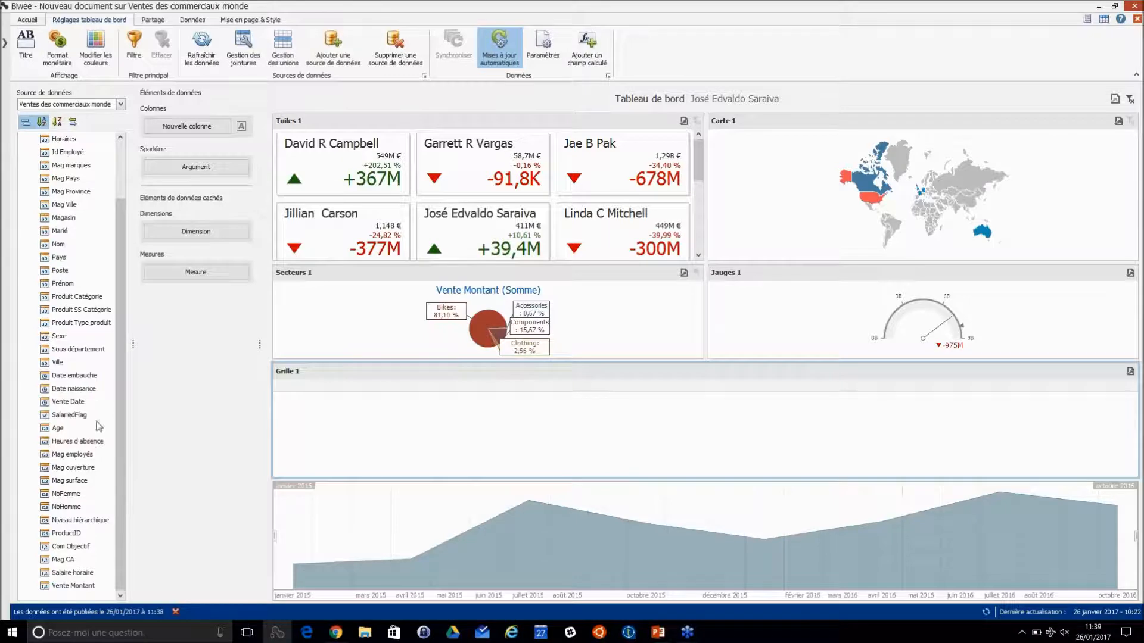
pyautogui.click(76, 389)
pyautogui.click(84, 377)
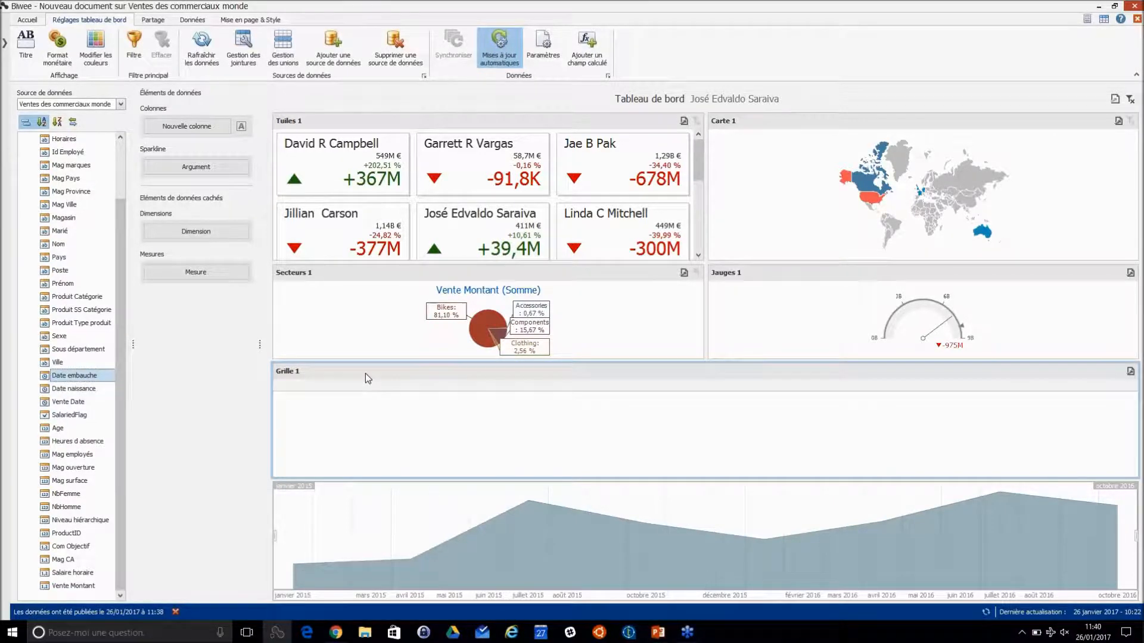
pyautogui.moveTo(119, 292); pyautogui.dragTo(131, 221)
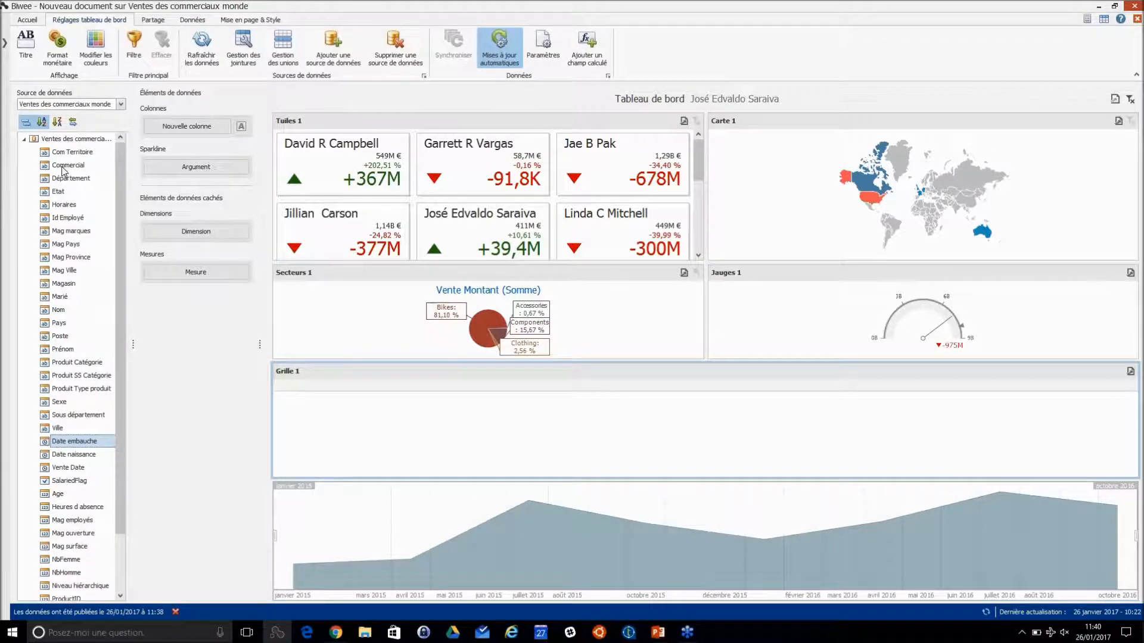
pyautogui.moveTo(59, 166); pyautogui.dragTo(169, 132)
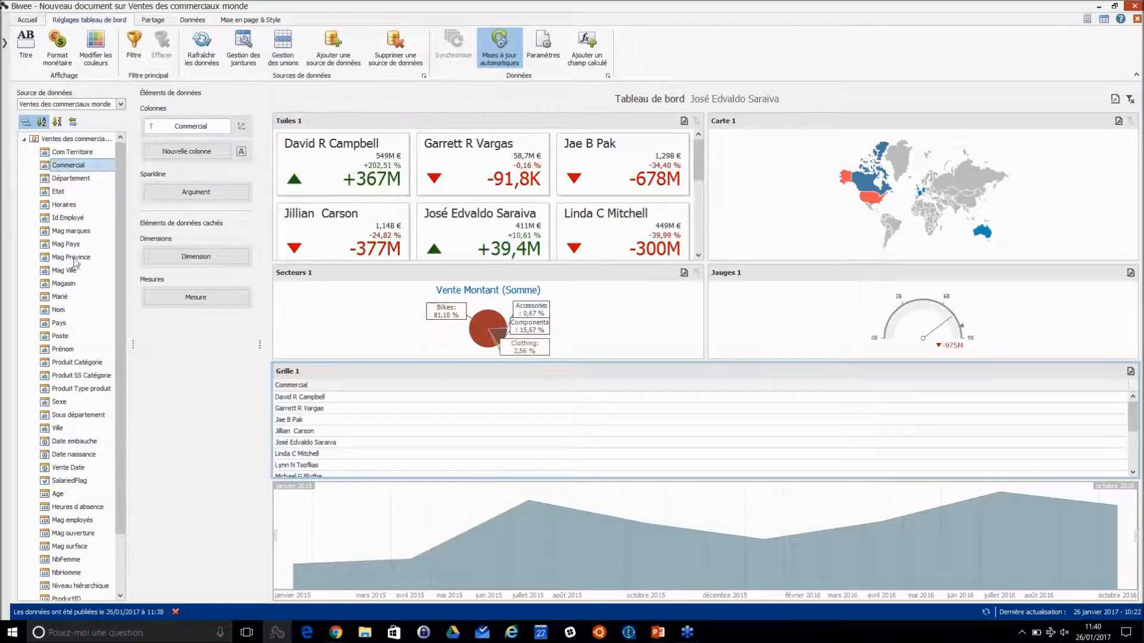
pyautogui.moveTo(74, 443); pyautogui.dragTo(182, 178)
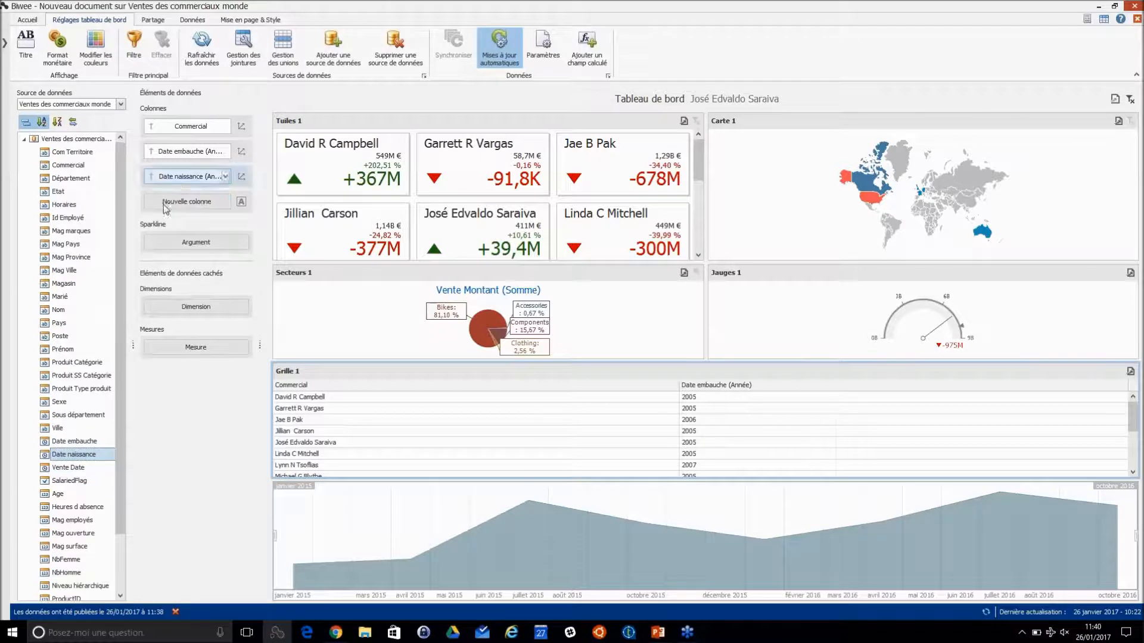
# Add Produit Catégorie, Produit SS Catégorie and Vente Montant as further columns of the grid.
pyautogui.moveTo(65, 370); pyautogui.dragTo(194, 200)
pyautogui.moveTo(84, 378); pyautogui.dragTo(191, 228)
pyautogui.scroll(-2, 48, 573)
pyautogui.moveTo(89, 587); pyautogui.dragTo(203, 251)
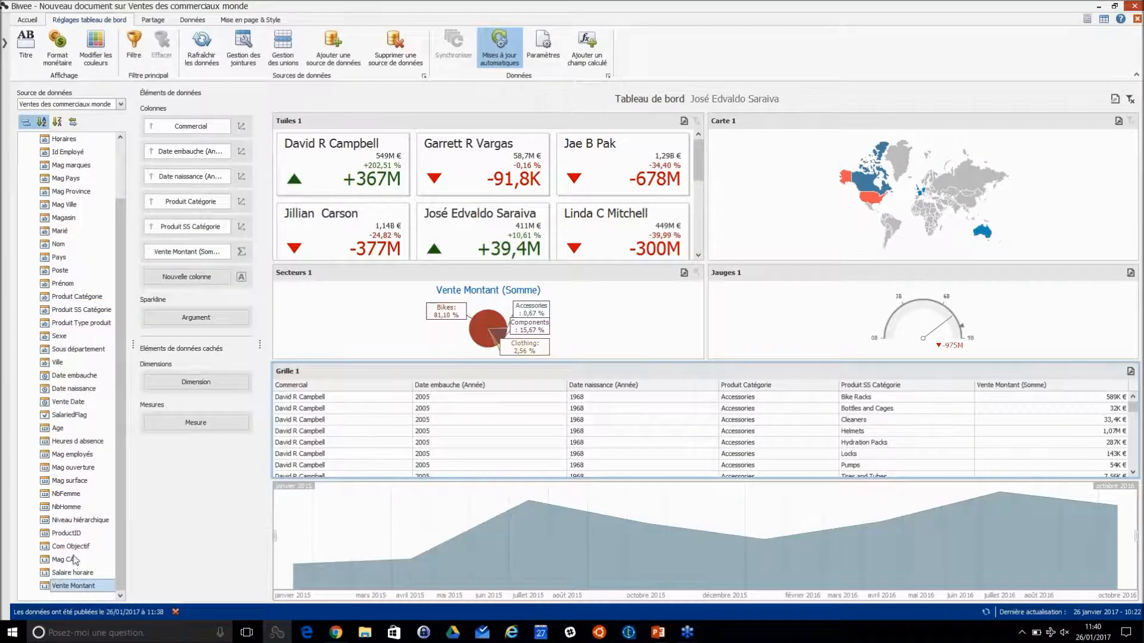
# Add a Vente Date column before Vente Montant in the grid and group it by Jour-mois-année.
pyautogui.moveTo(67, 402); pyautogui.dragTo(189, 250)
pyautogui.click(226, 251)
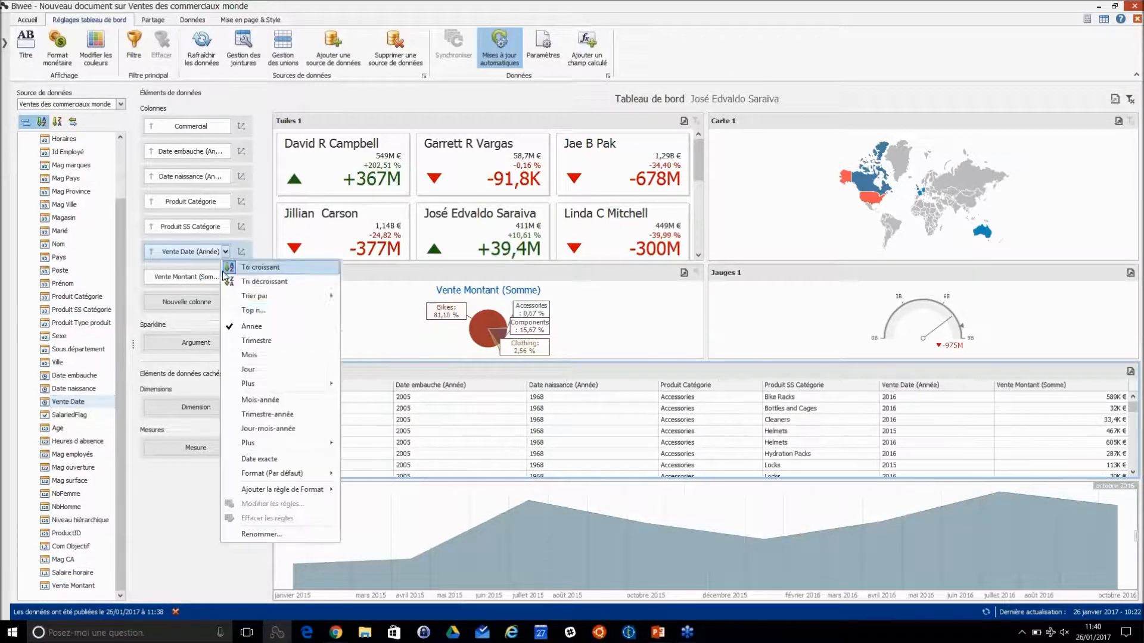
pyautogui.click(272, 438)
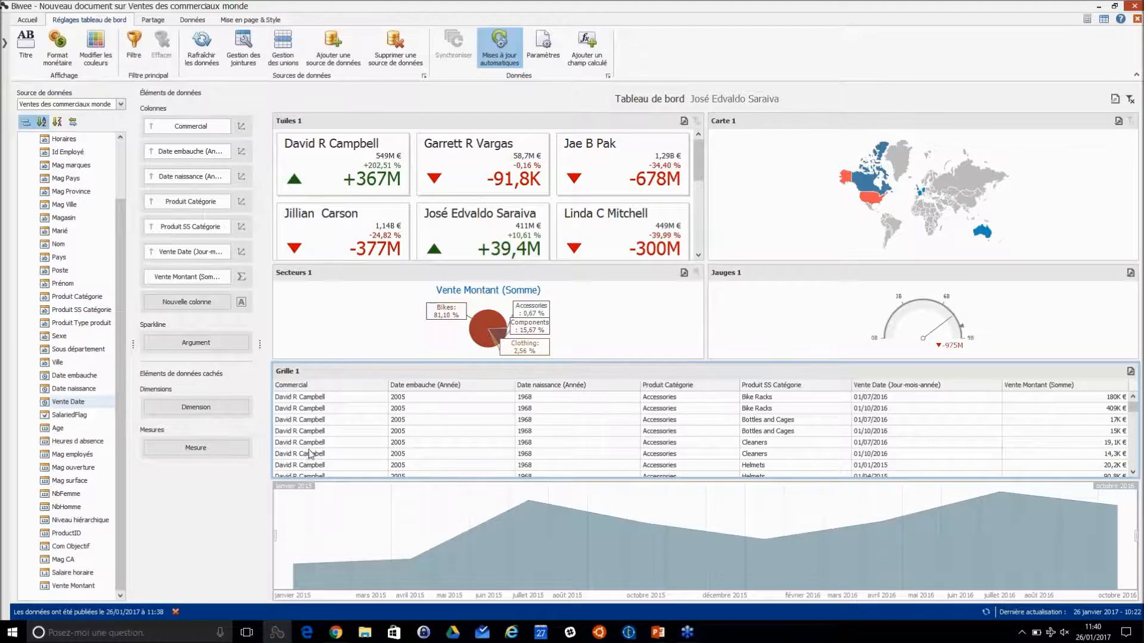
# Test the tile filter on the new grid by selecting the second salesperson's tile.
pyautogui.click(332, 156)
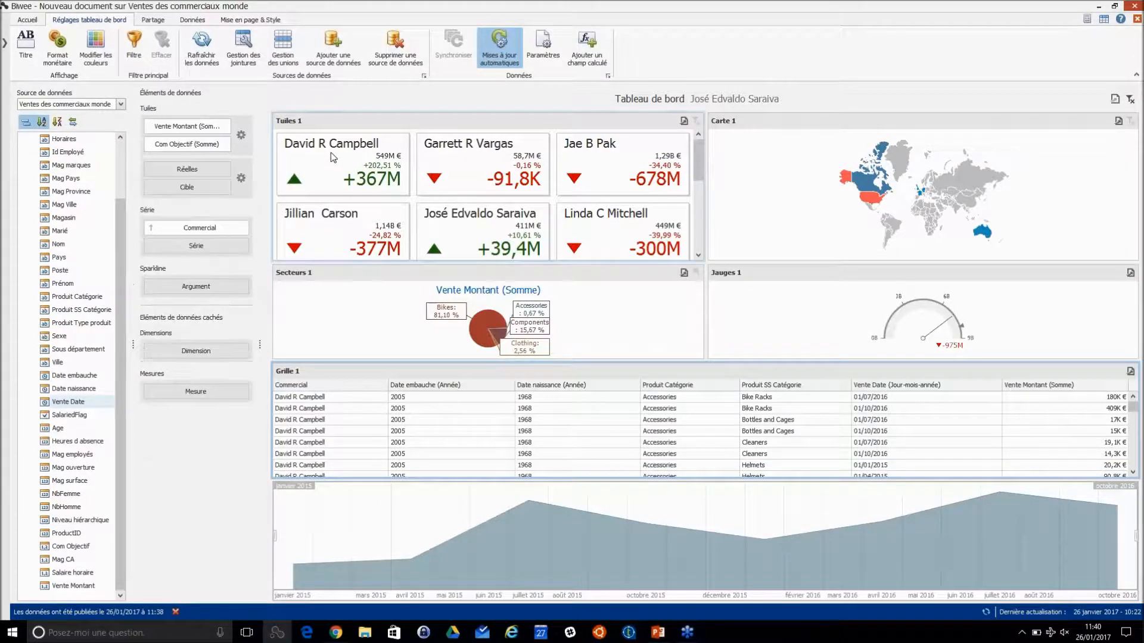
pyautogui.click(436, 149)
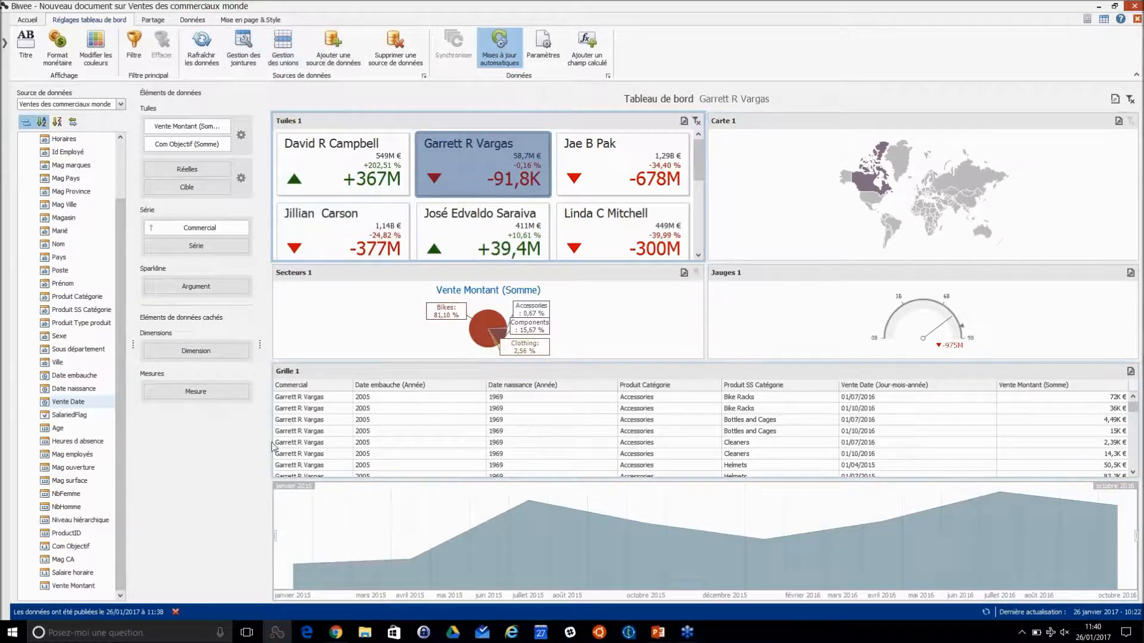
pyautogui.click(250, 64)
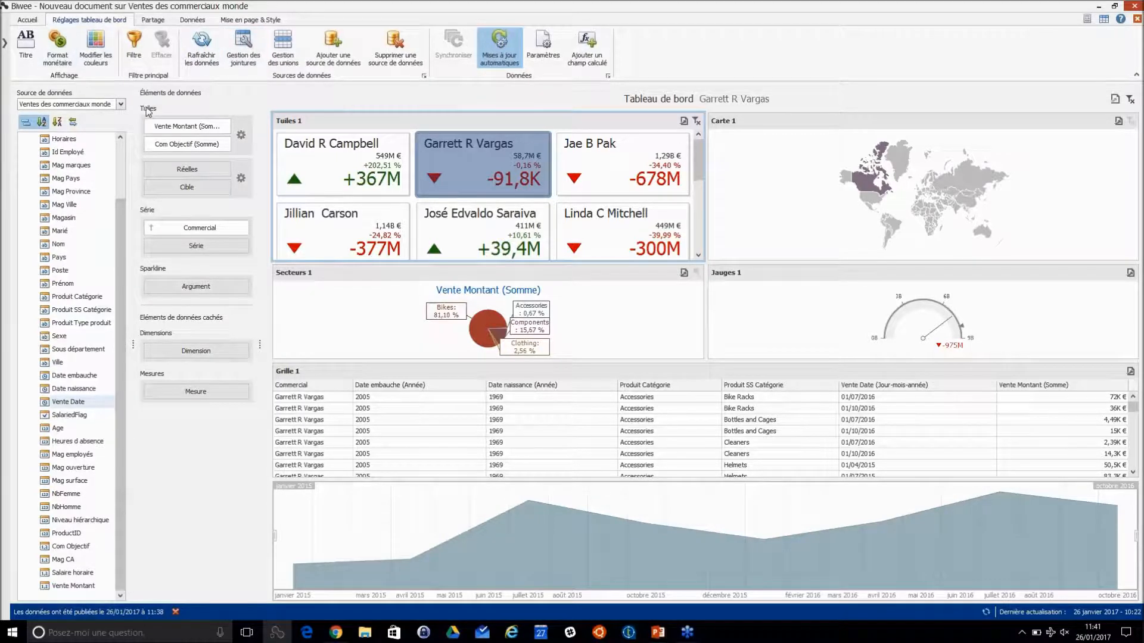
# Open the expression editor for a new calculated field, expand its function categories to review them, and close it without creating a field.
pyautogui.scroll(1, 93, 272)
pyautogui.scroll(1, 94, 272)
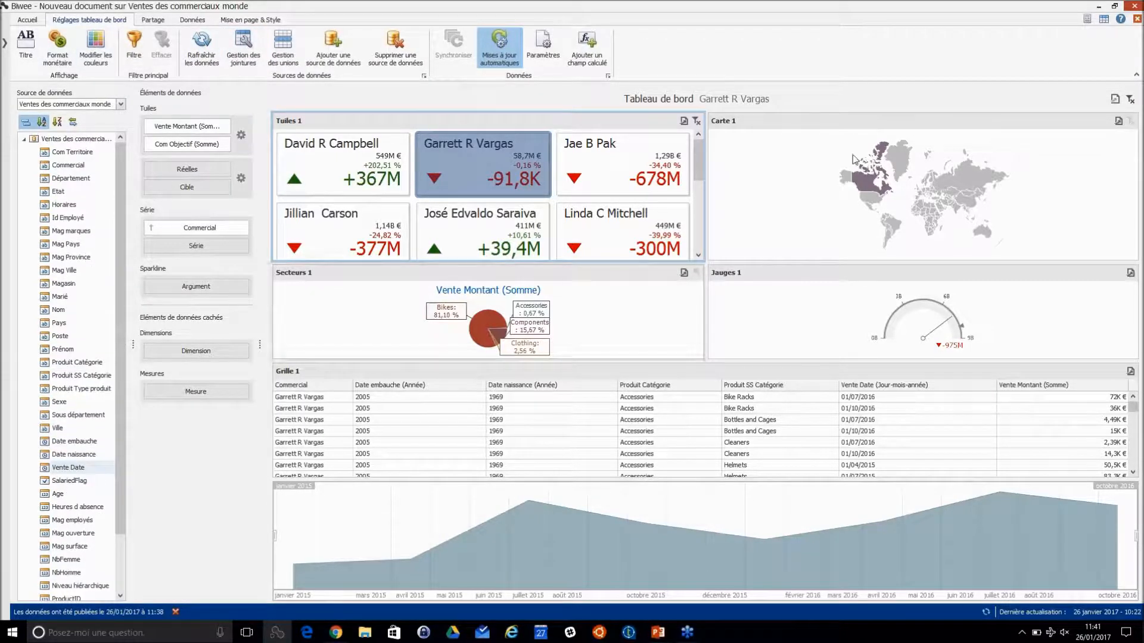
pyautogui.click(591, 48)
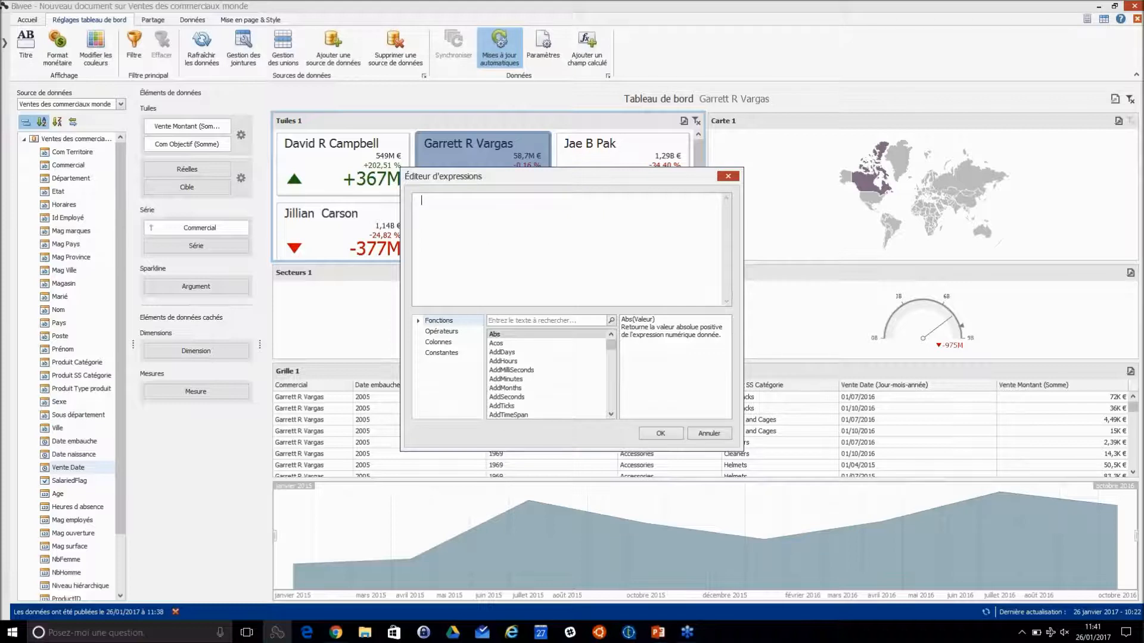
pyautogui.click(419, 321)
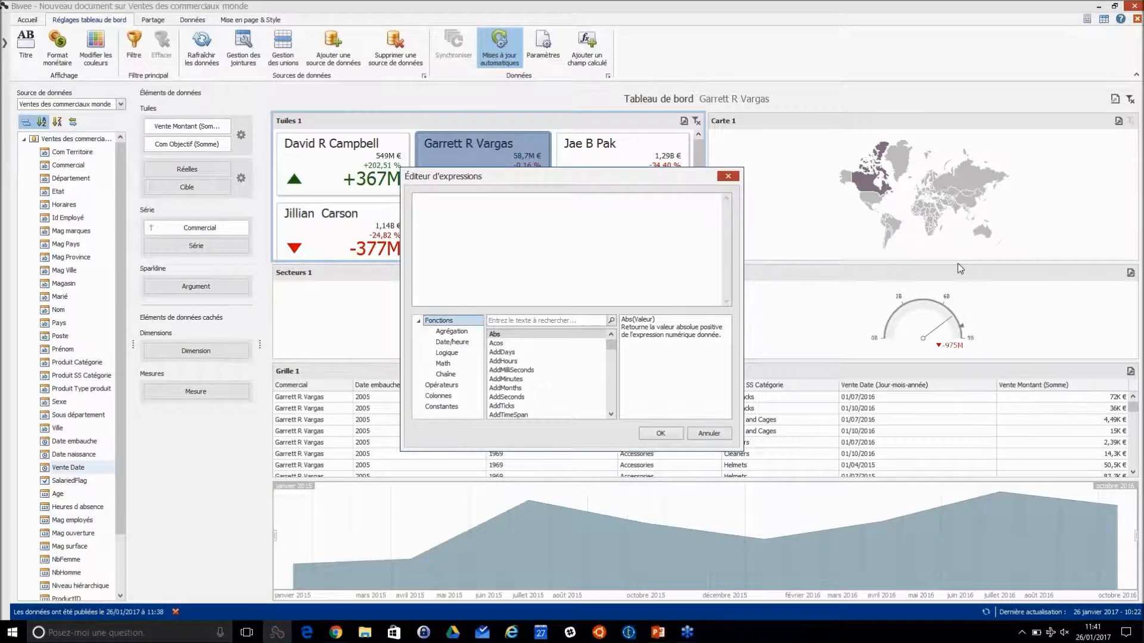
pyautogui.click(707, 434)
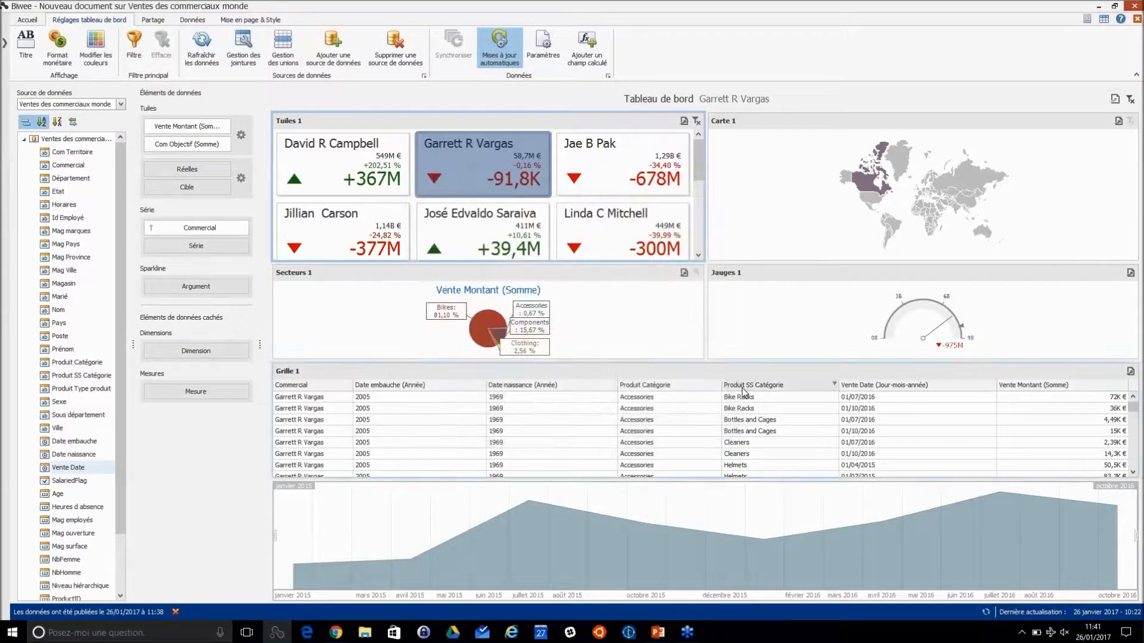
# Examine the document sharing settings and the list of users and groups that can be given access, without changing them.
pyautogui.click(155, 20)
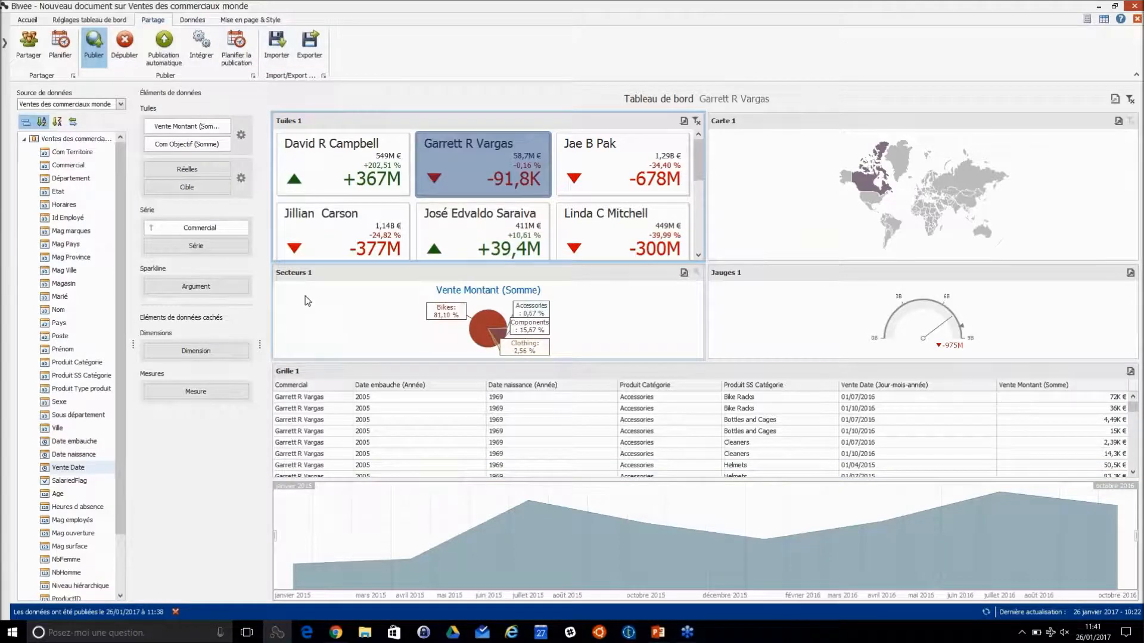
pyautogui.click(26, 51)
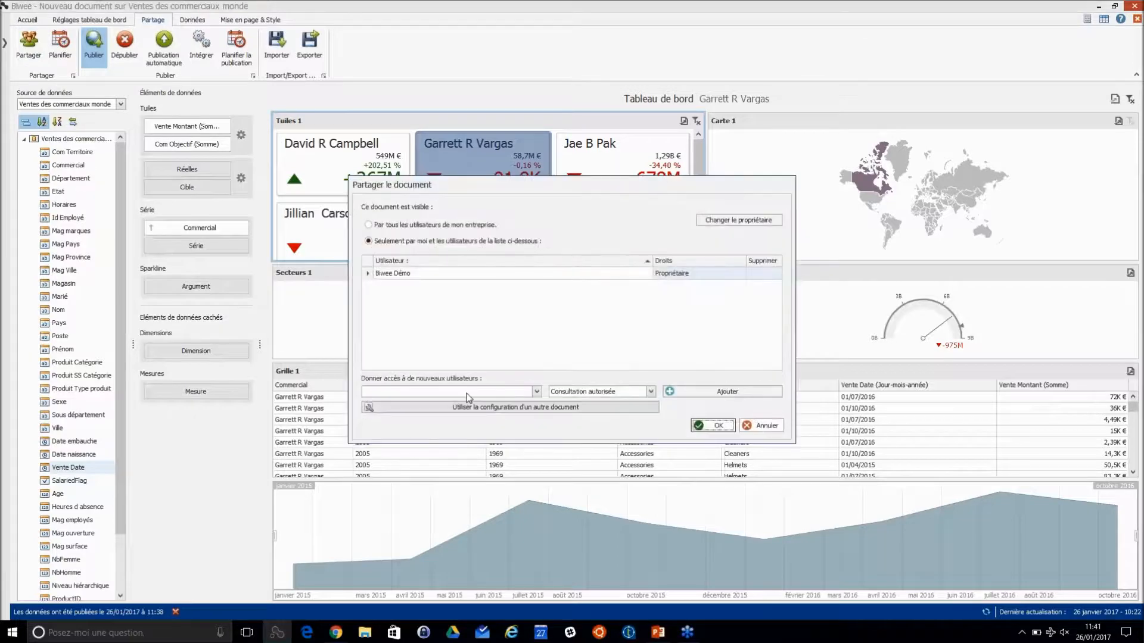
pyautogui.click(537, 391)
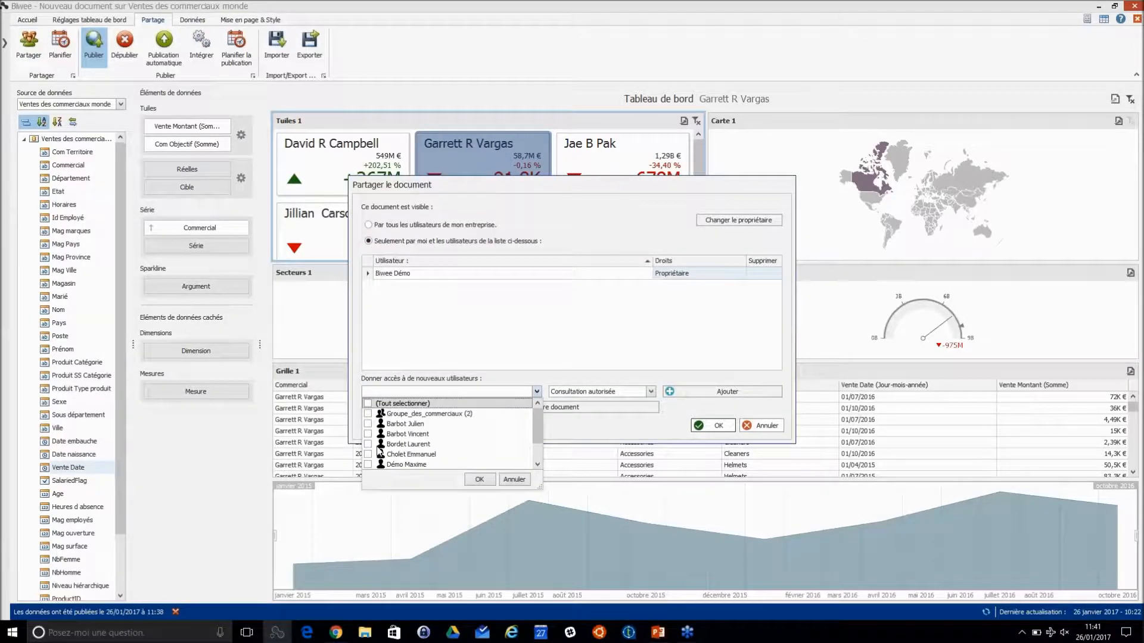
pyautogui.click(513, 480)
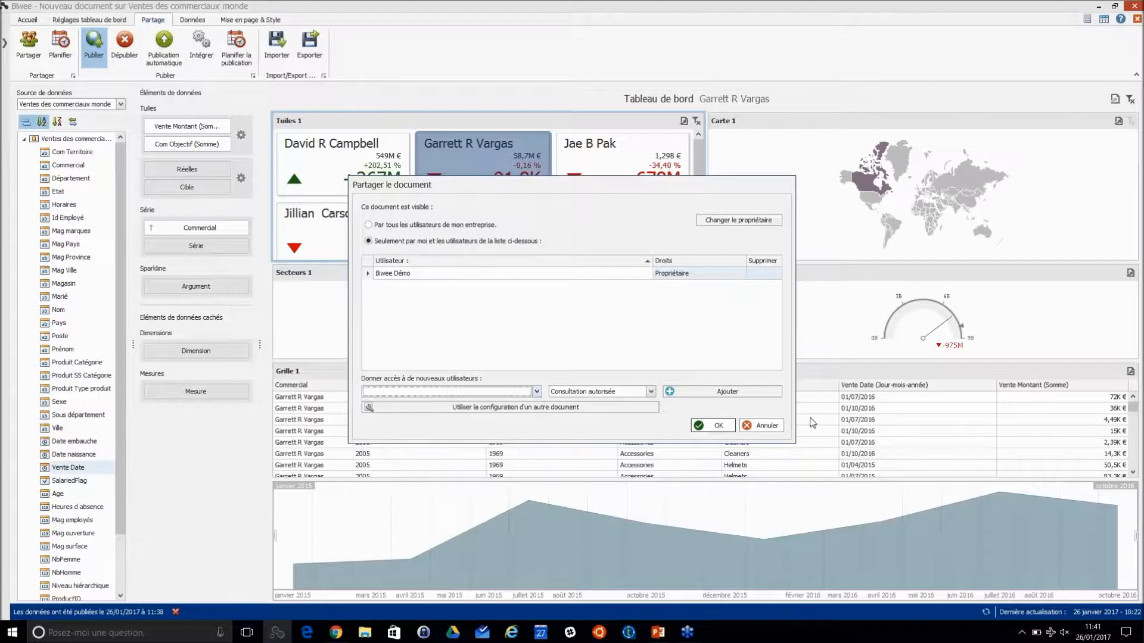
pyautogui.click(762, 425)
# Examine the recurrence and recipient options of a new scheduled dashboard mailing, and leave the scheduling without adding one.
pyautogui.click(60, 48)
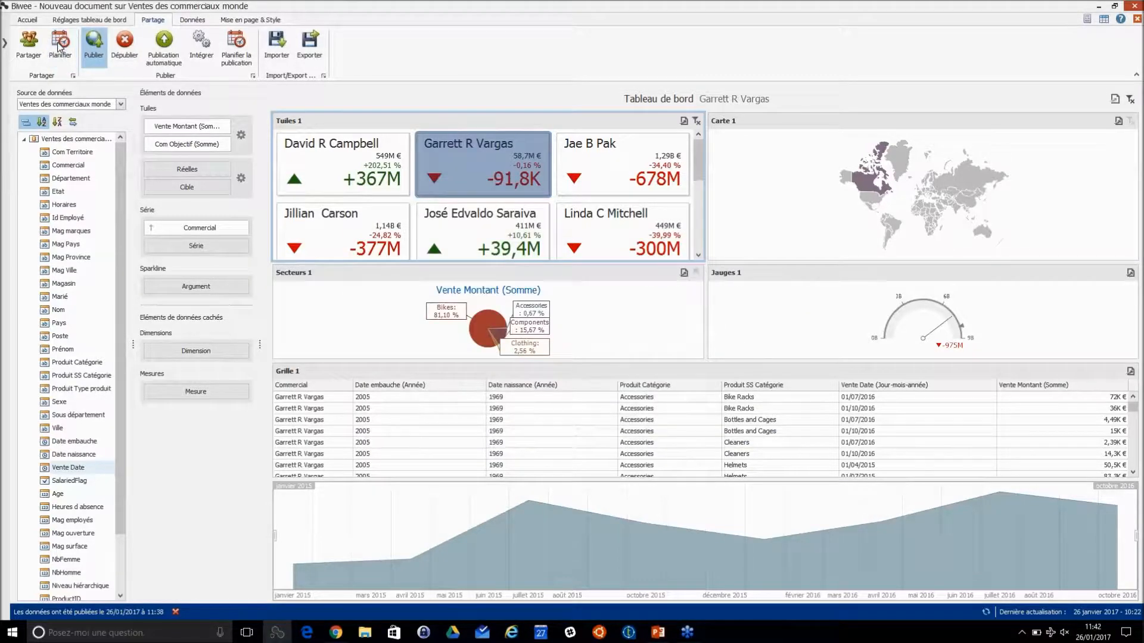
pyautogui.click(342, 436)
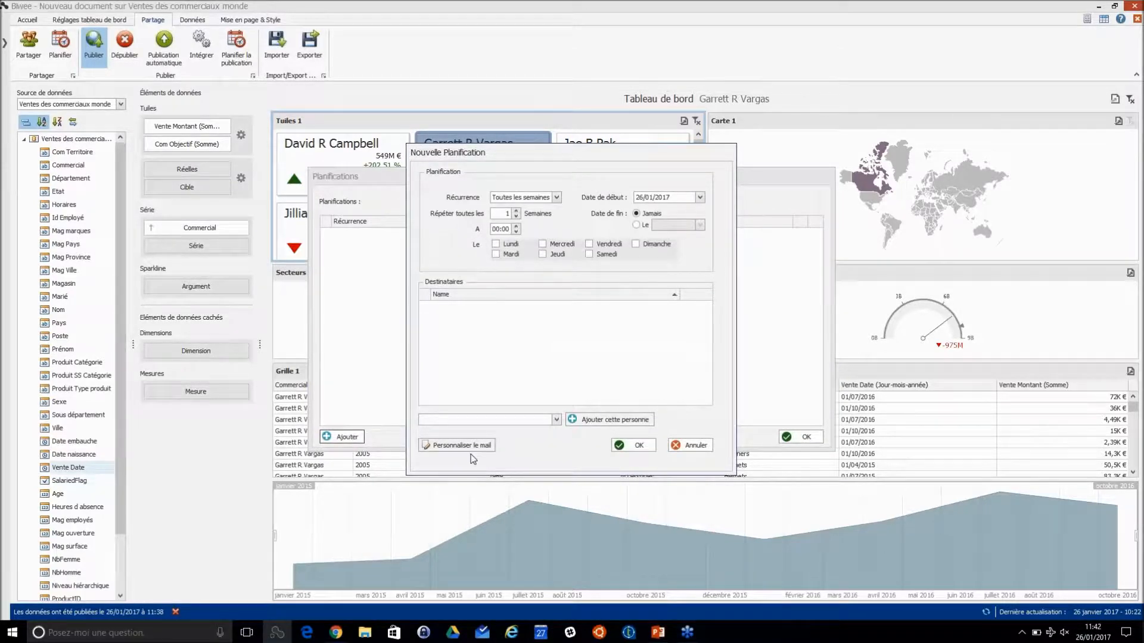
pyautogui.click(556, 420)
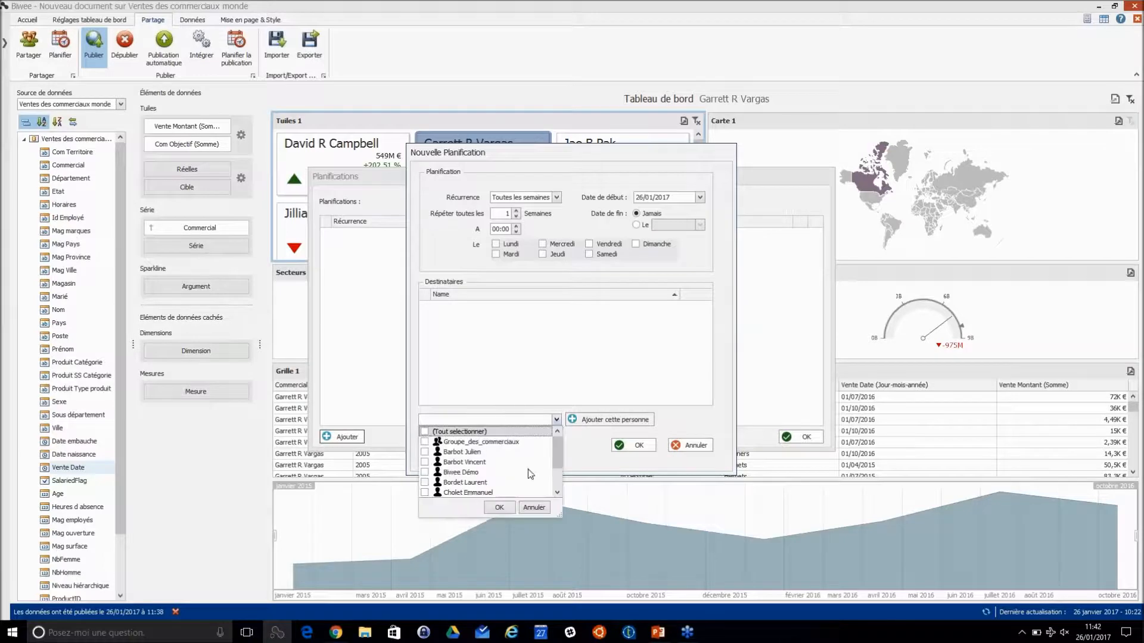
pyautogui.click(539, 510)
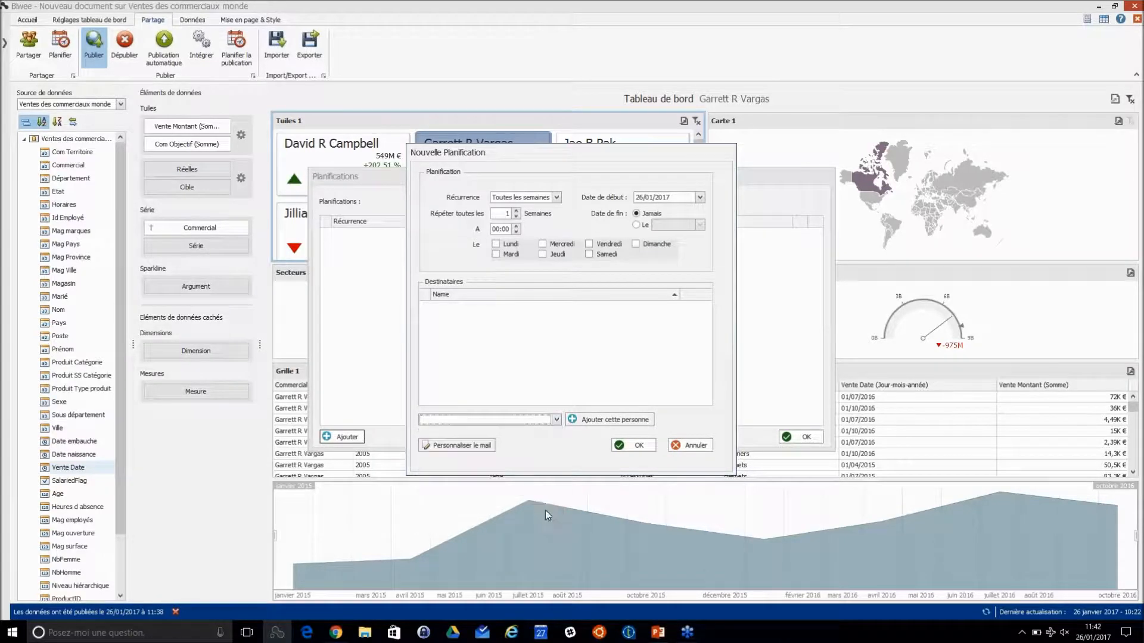
pyautogui.click(693, 447)
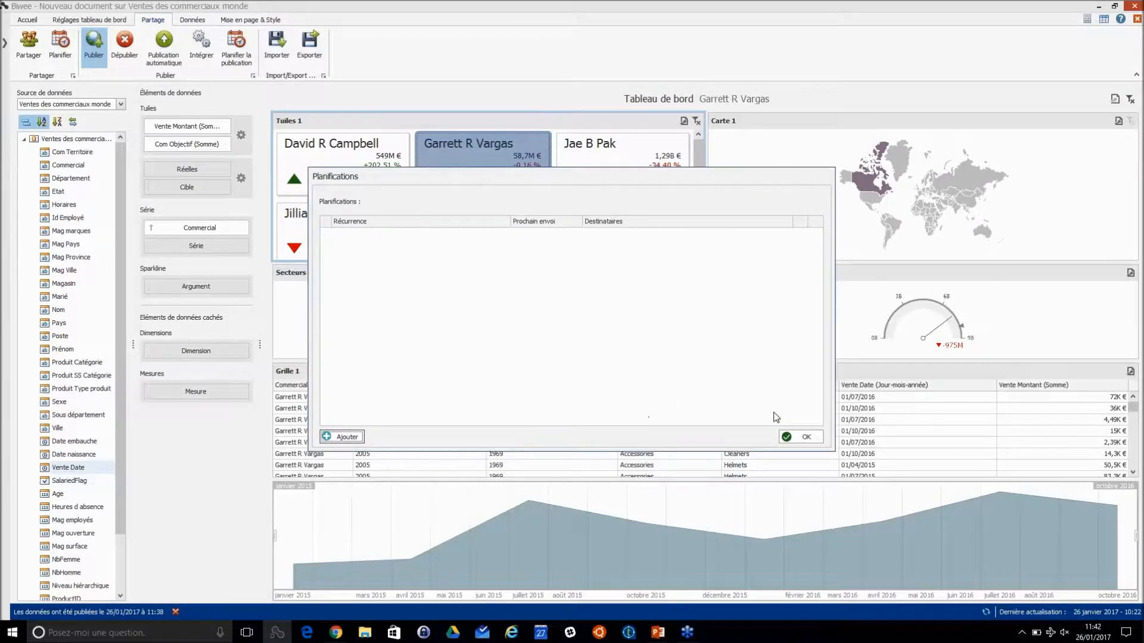
pyautogui.click(800, 436)
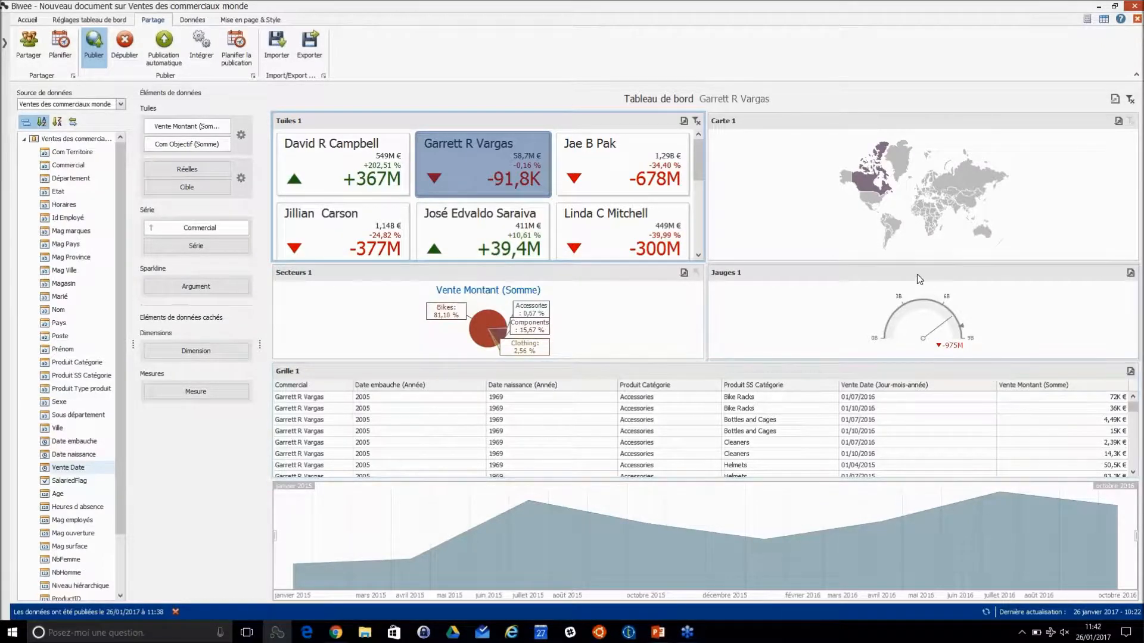
# Switch to the PowerPoint presentation and show the Questions / Réponses slide.
pyautogui.click(659, 633)
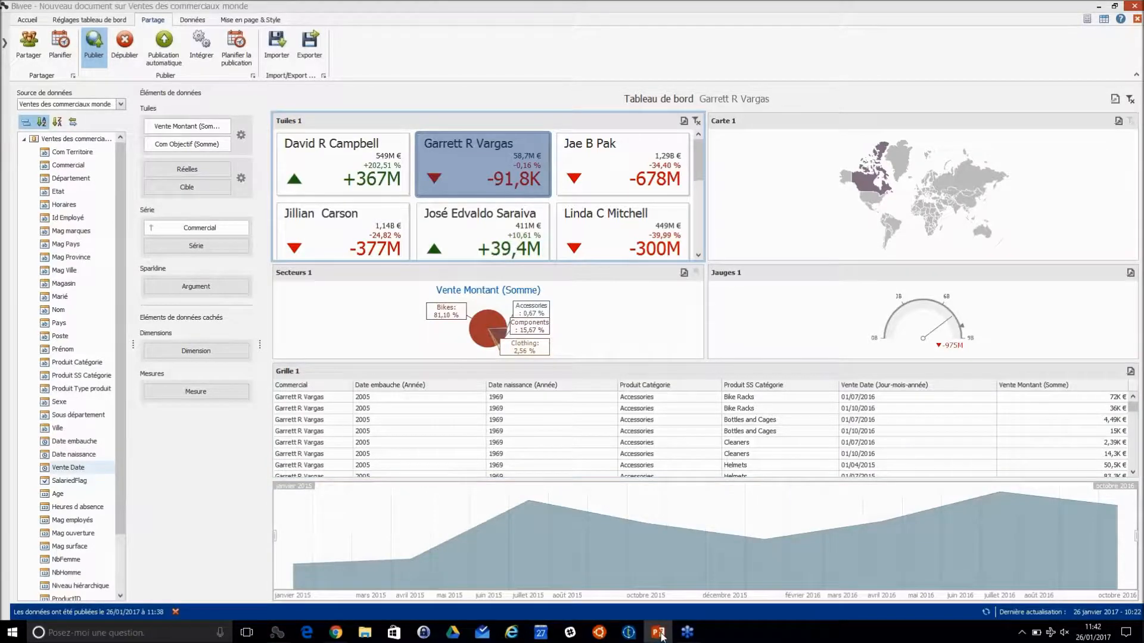
pyautogui.scroll(-1, 382, 560)
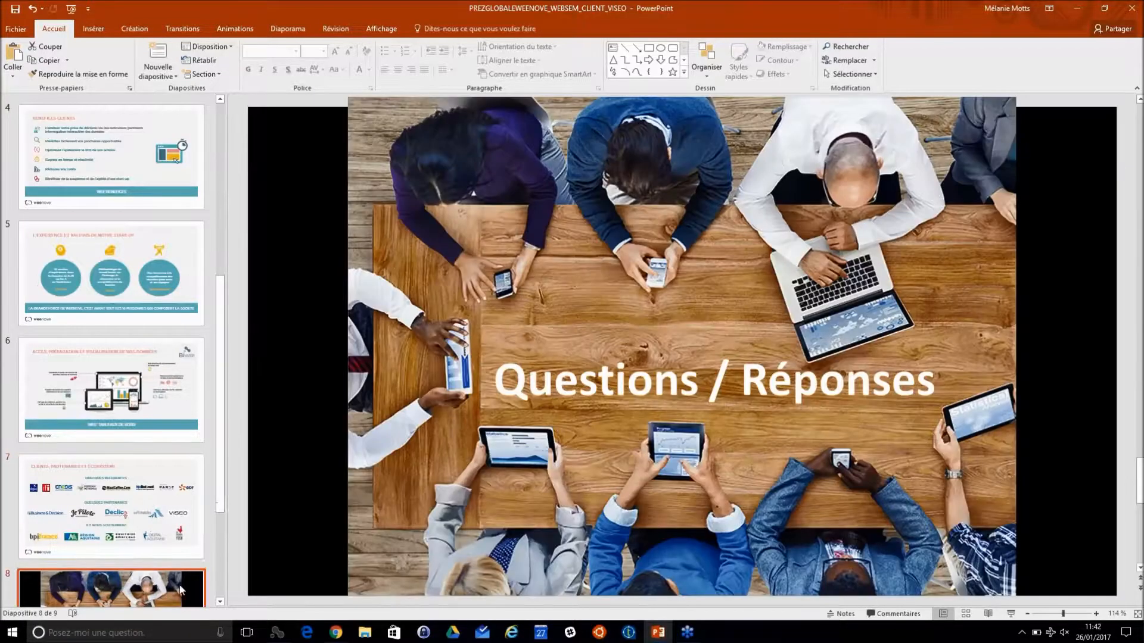